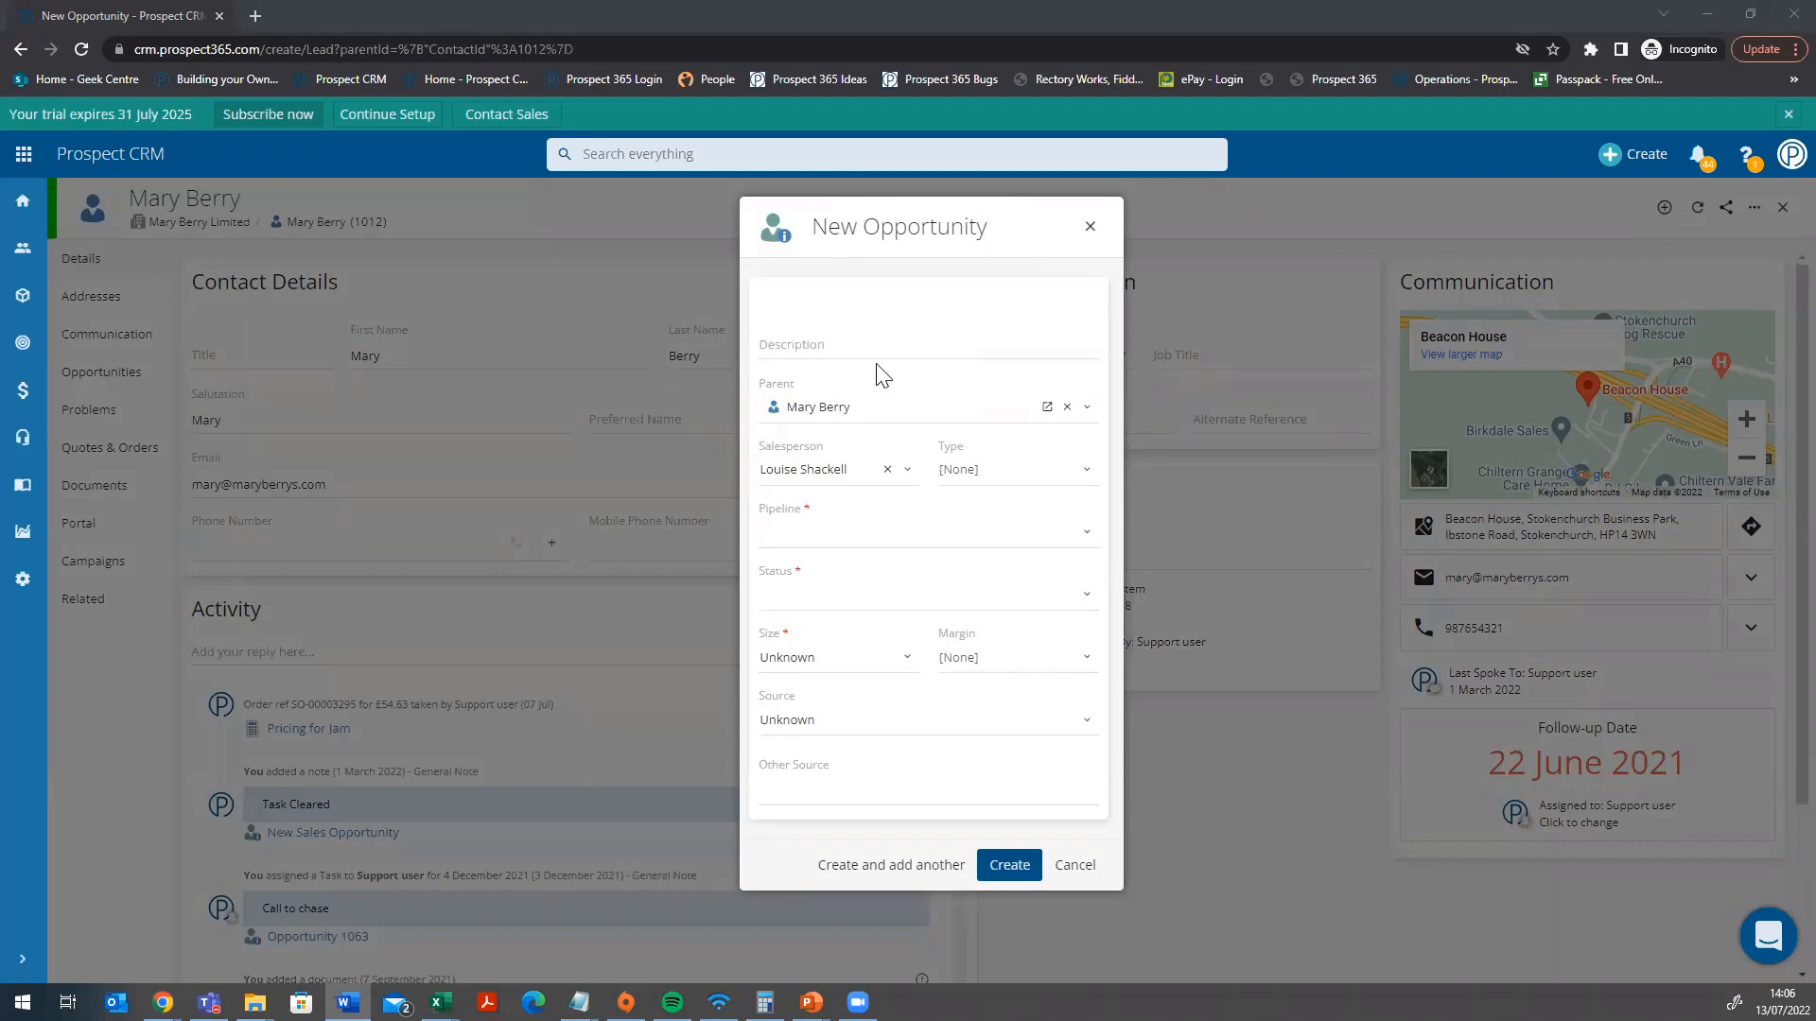
- Enter New Product Launch 2022 as the new opportunity's description and review the available salesperson and type options
{"action": "left_click", "coordinate": [857, 347]}
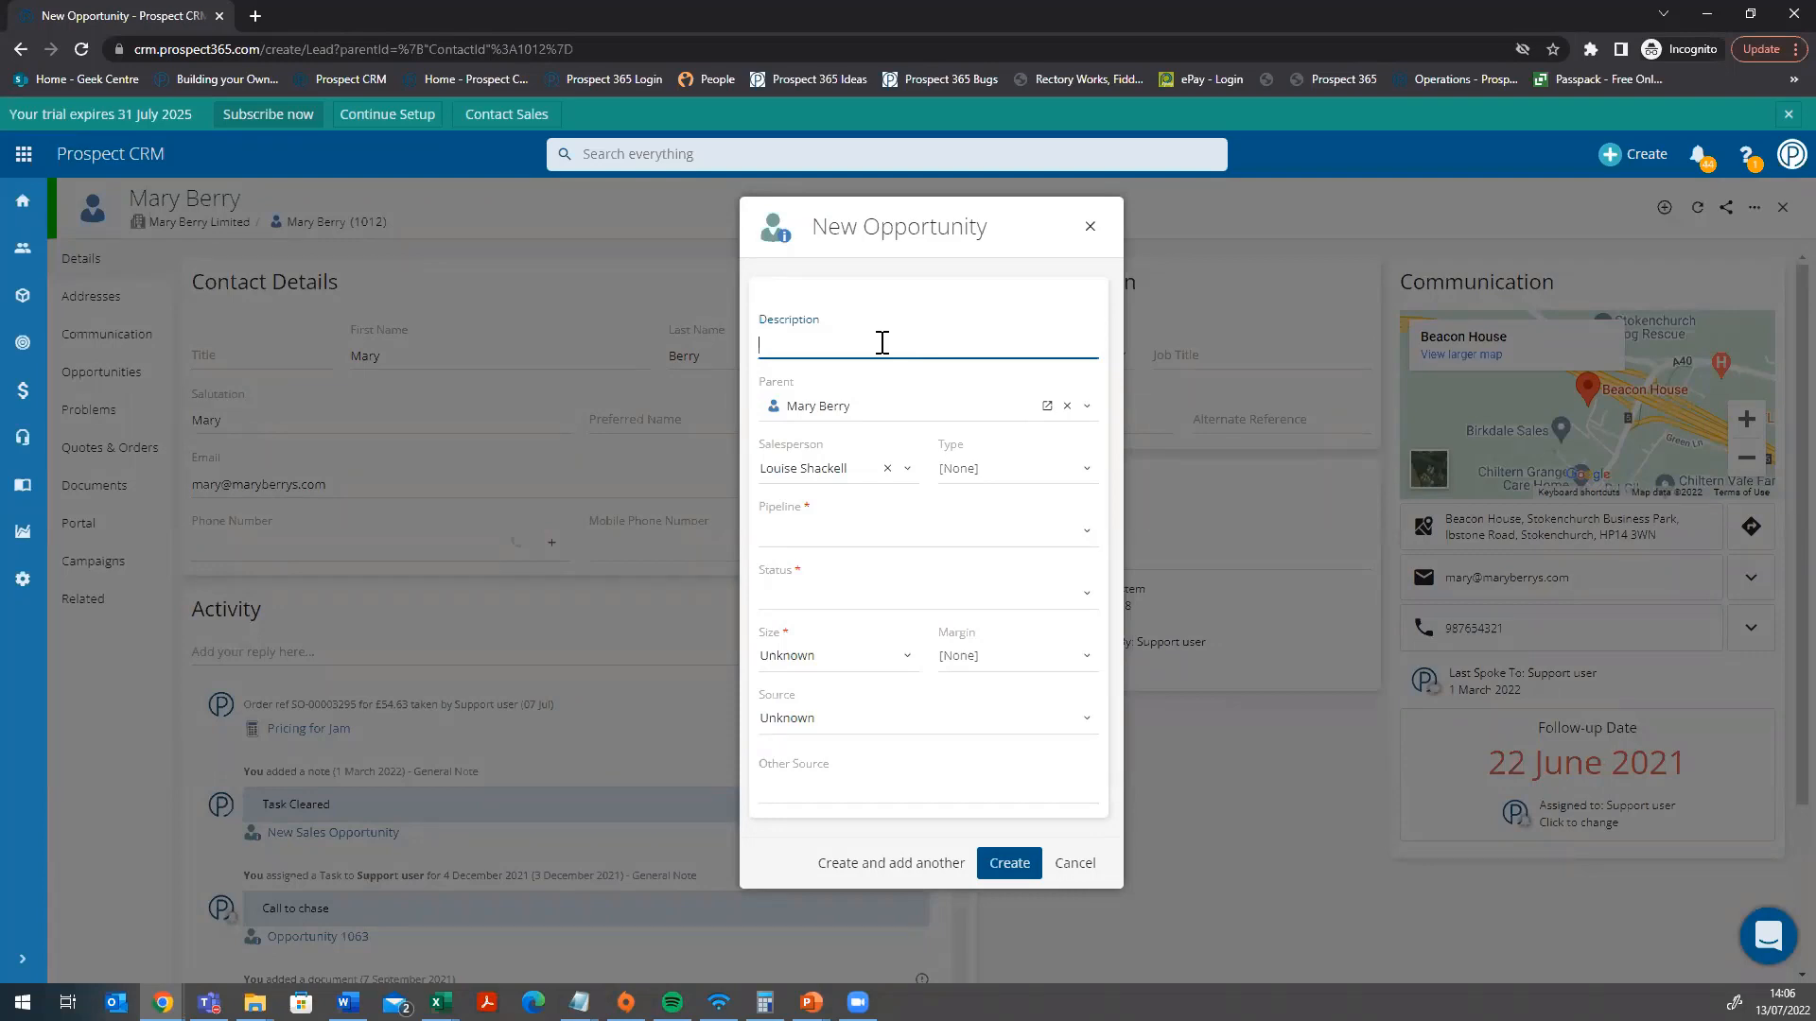
{"action": "type", "text": "New Product Launch 2022"}
{"action": "left_click", "coordinate": [905, 470]}
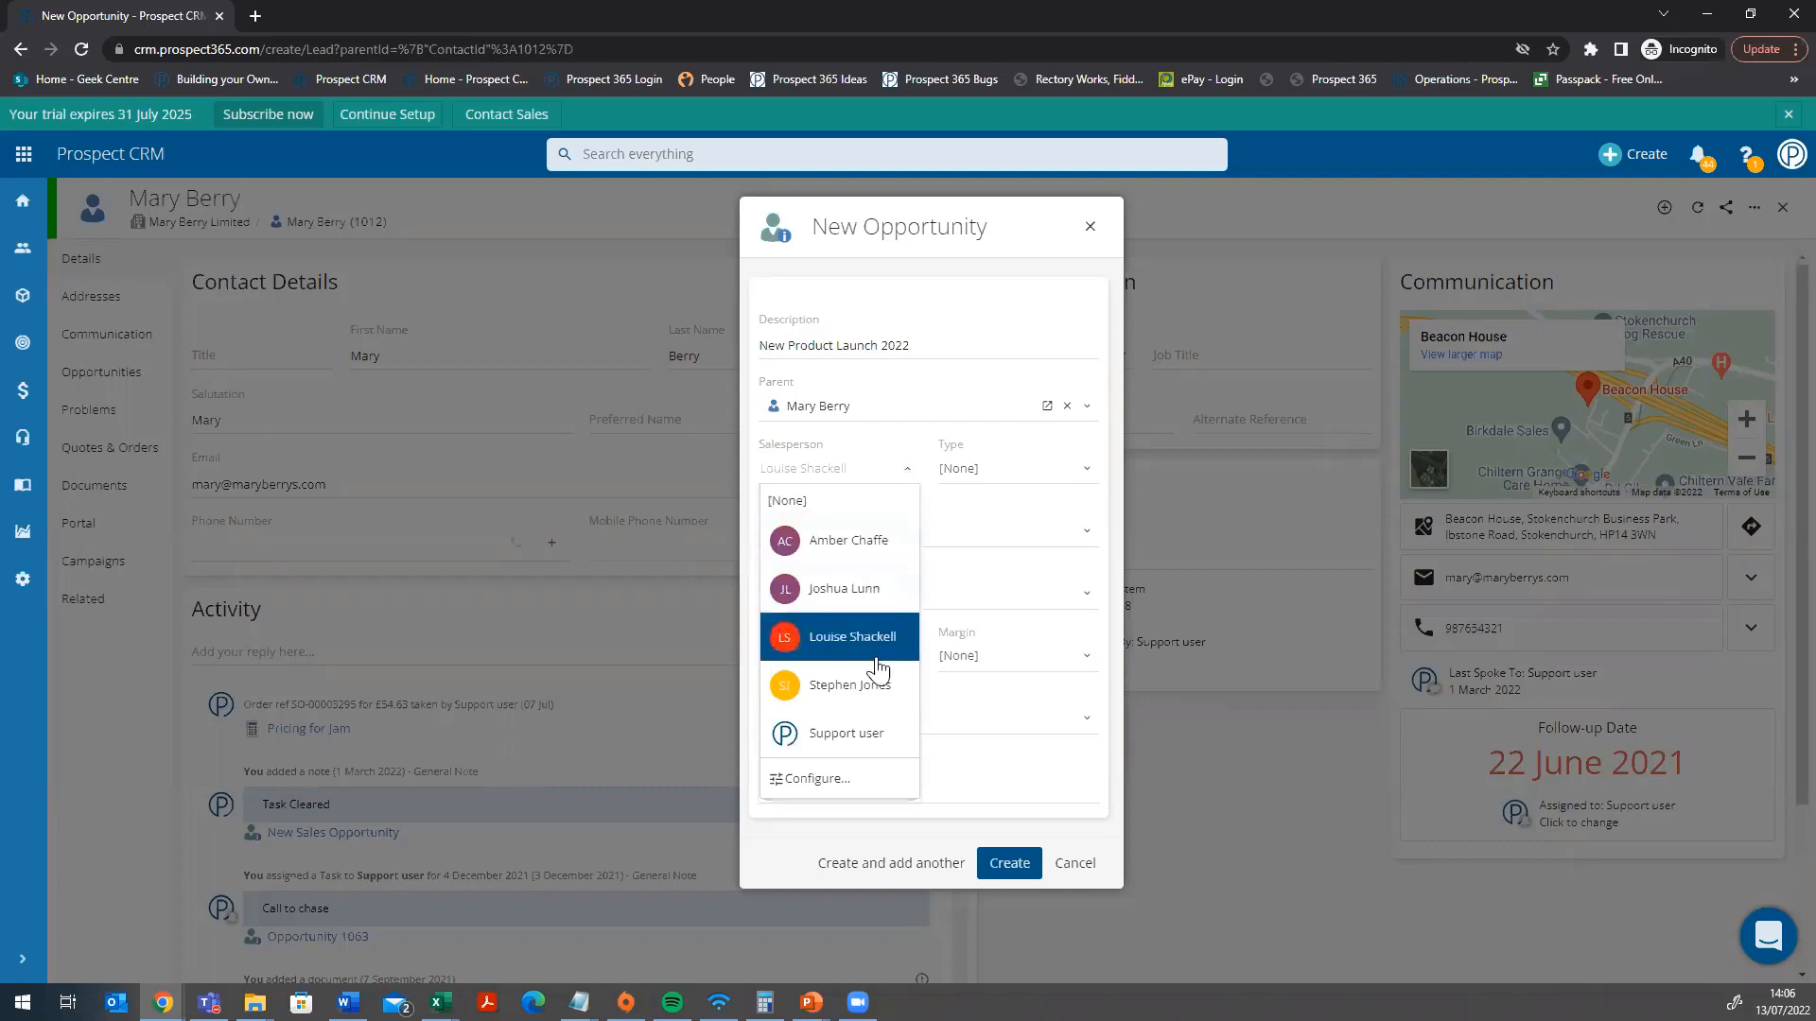
{"action": "left_click", "coordinate": [983, 519]}
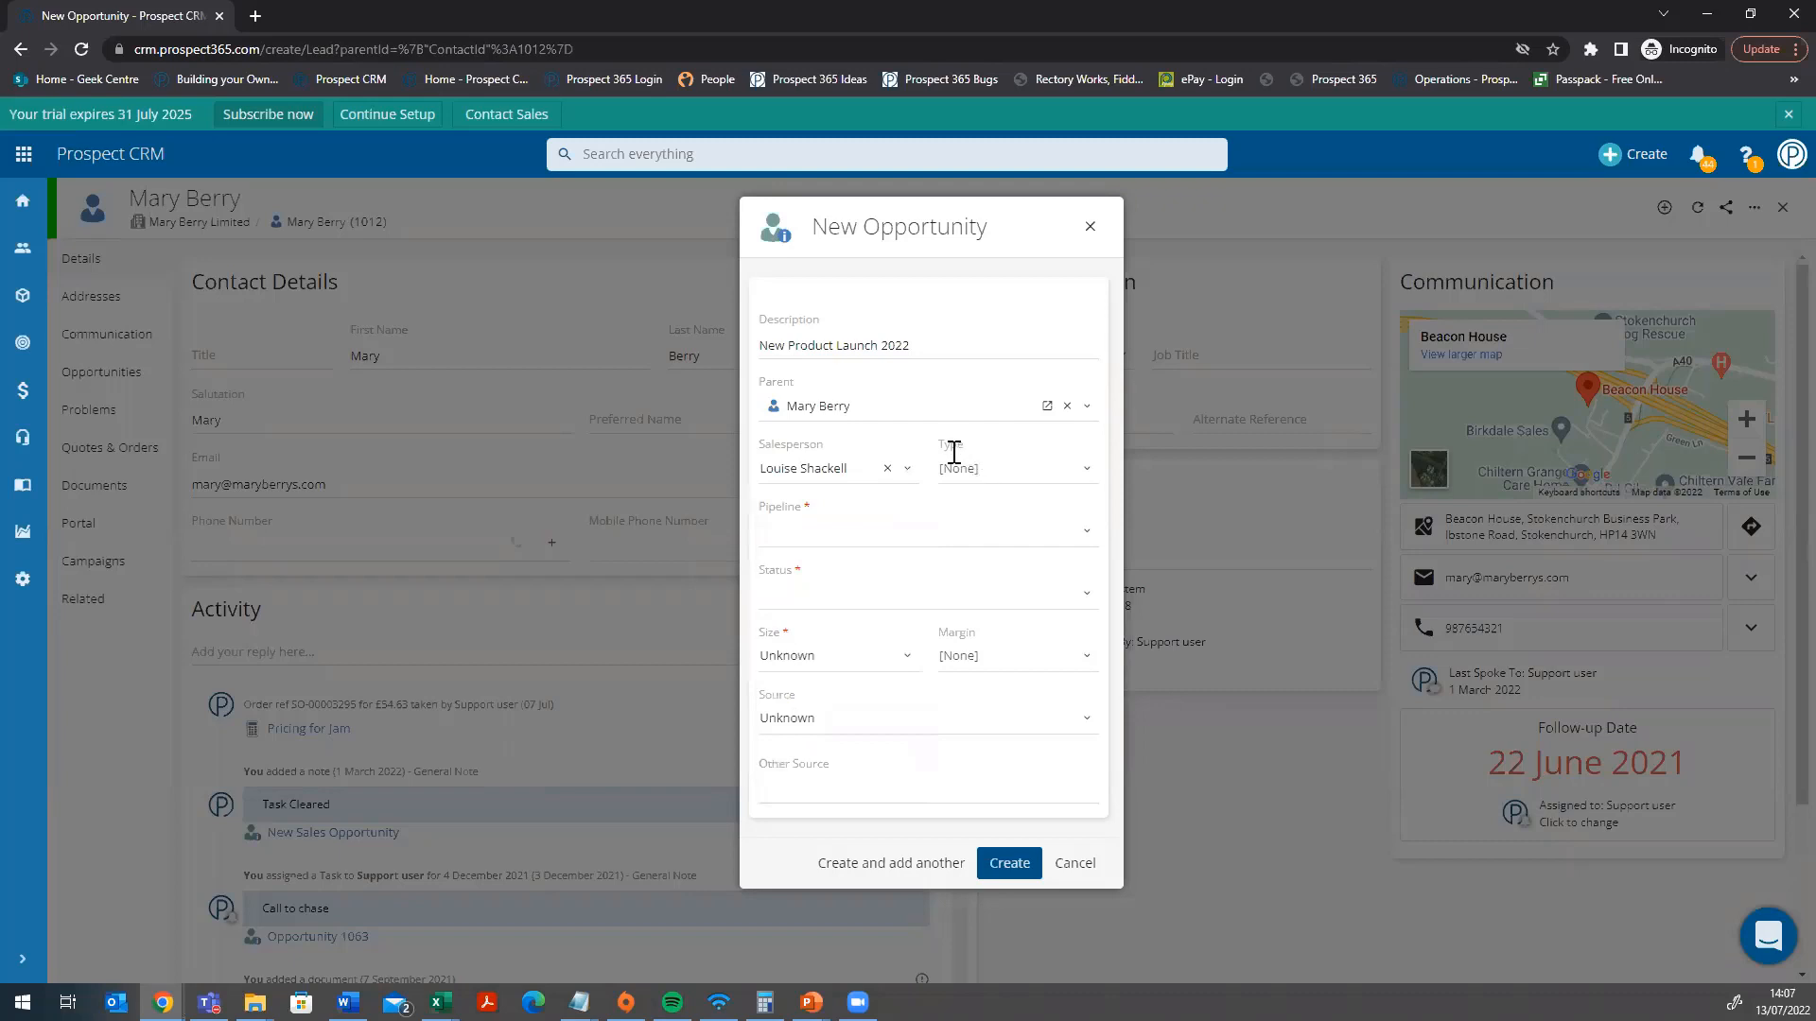
{"action": "left_click", "coordinate": [1012, 463]}
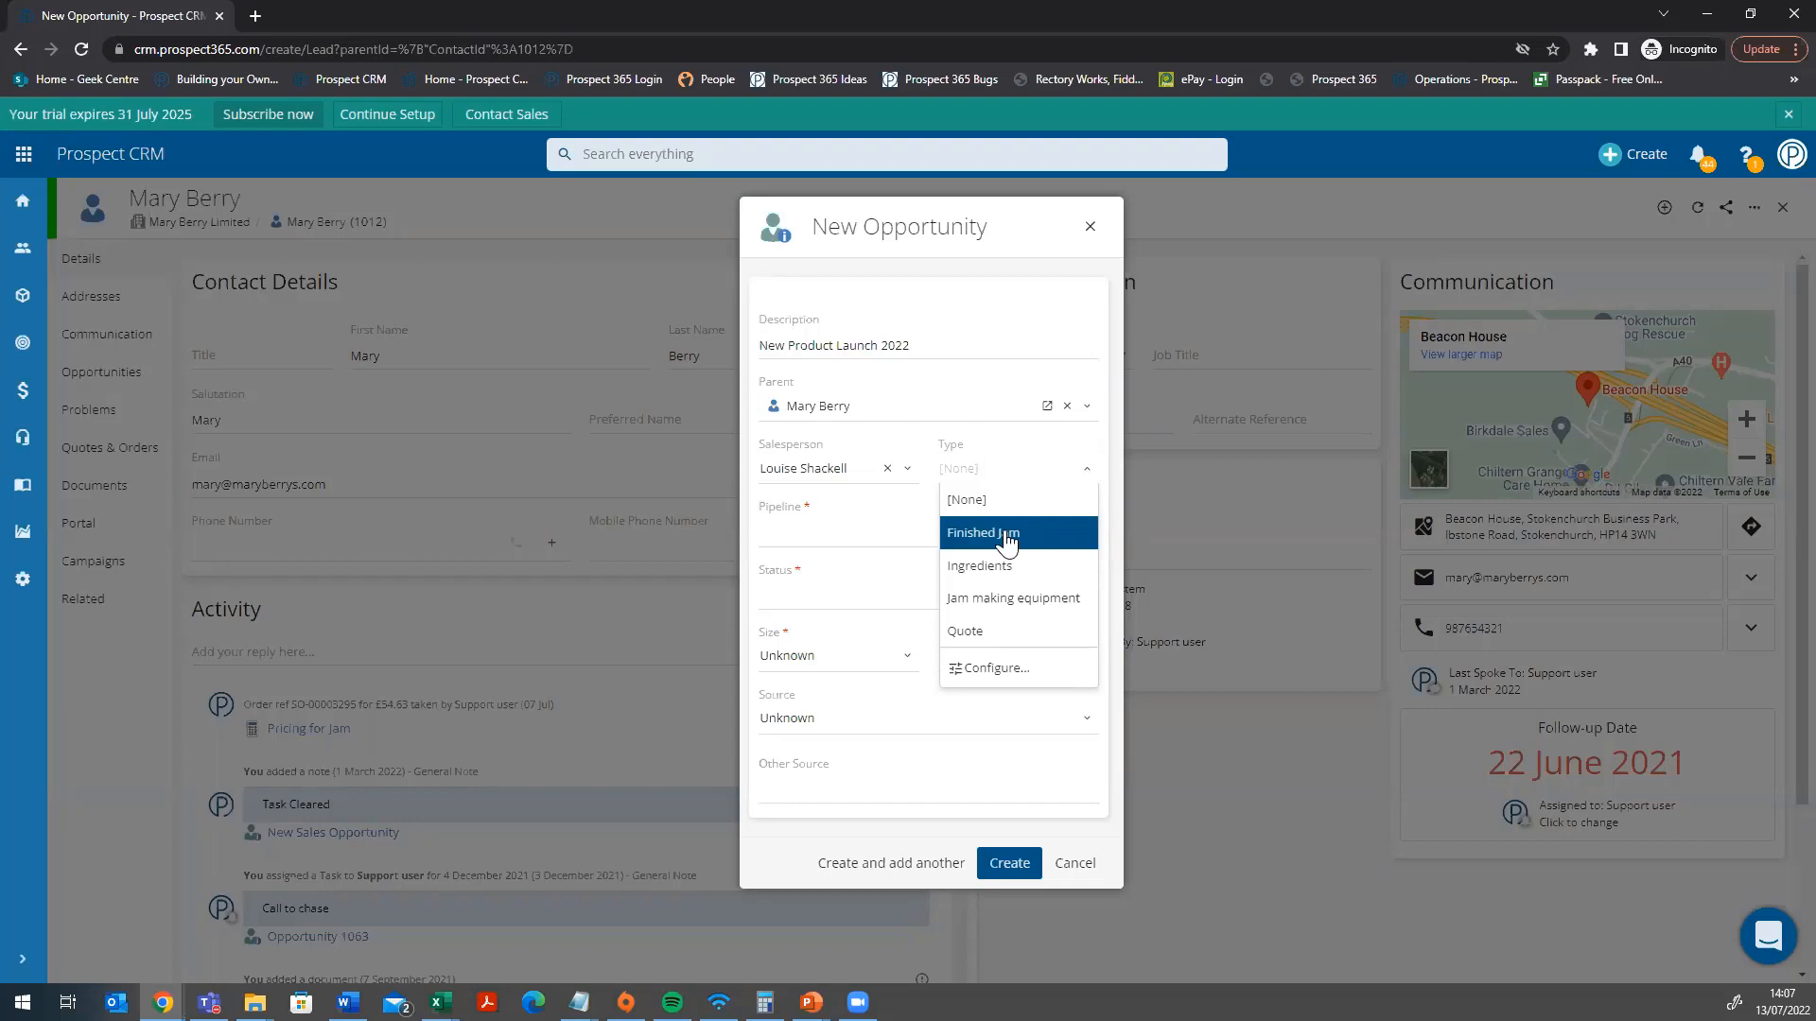
{"action": "left_click", "coordinate": [1116, 468]}
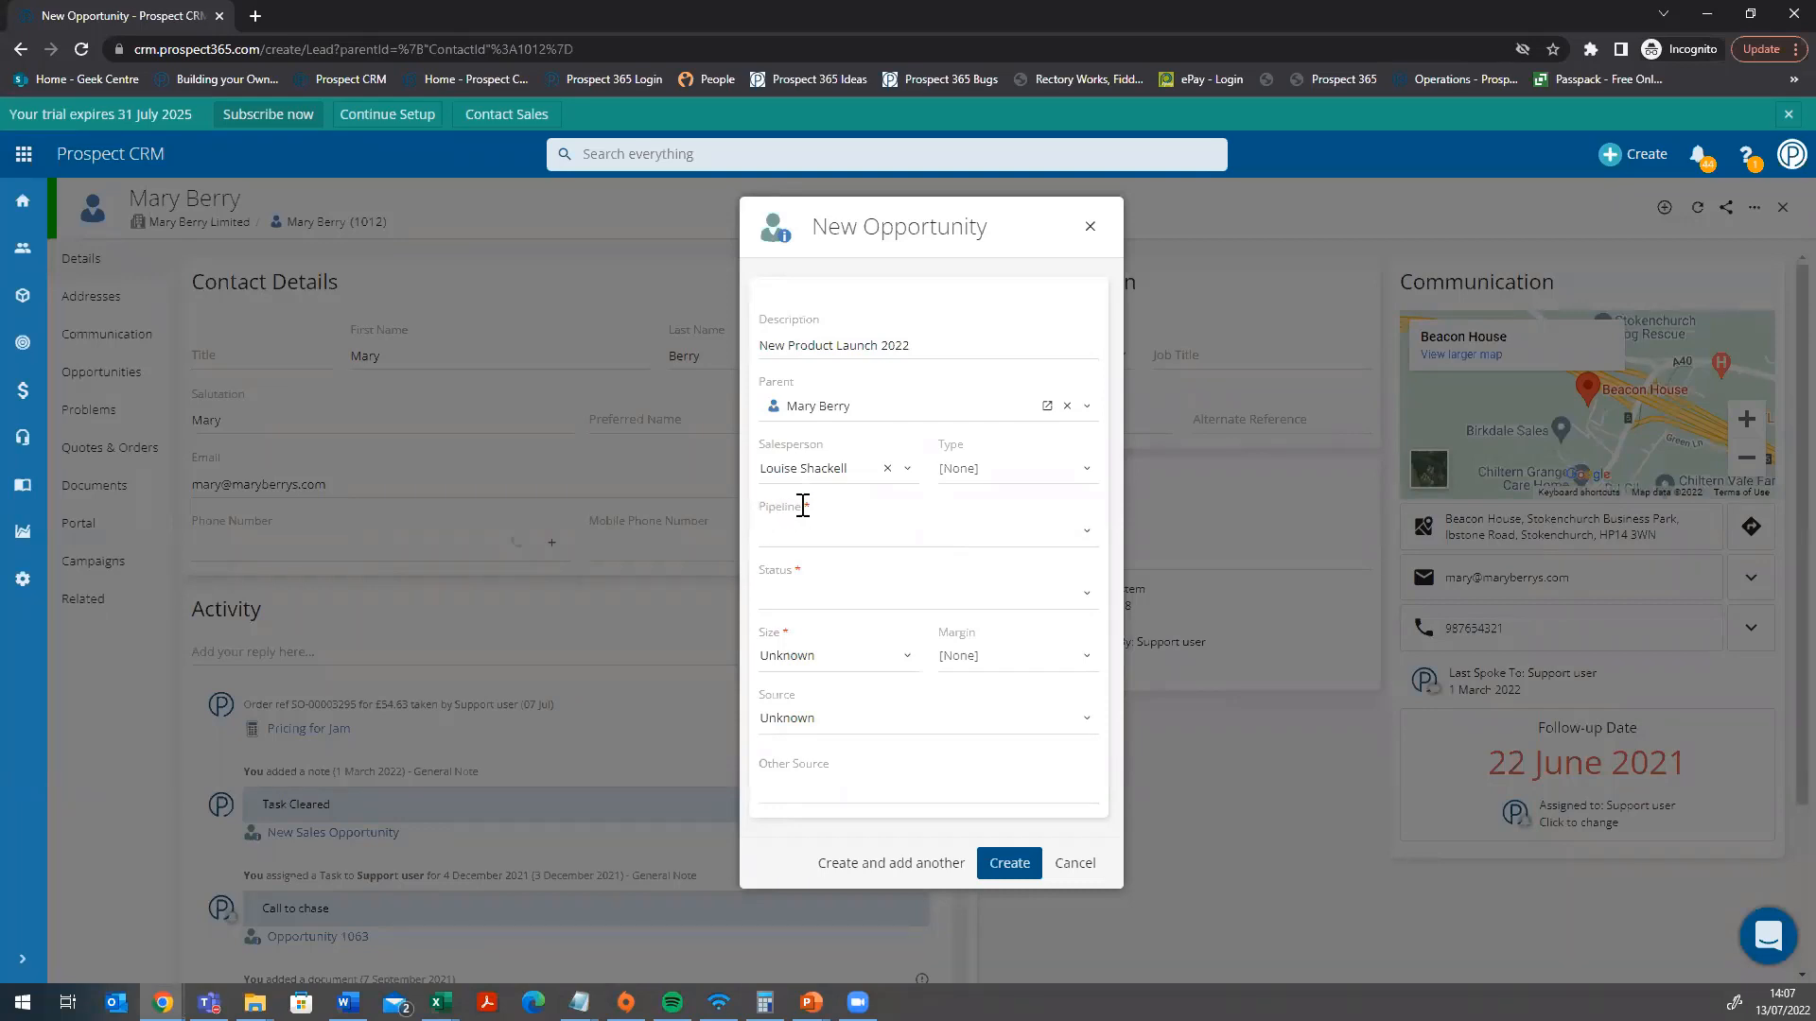
- Try the New Business and Repeat Business pipelines for the opportunity and review the Repeat Business status options
{"action": "left_click", "coordinate": [868, 532]}
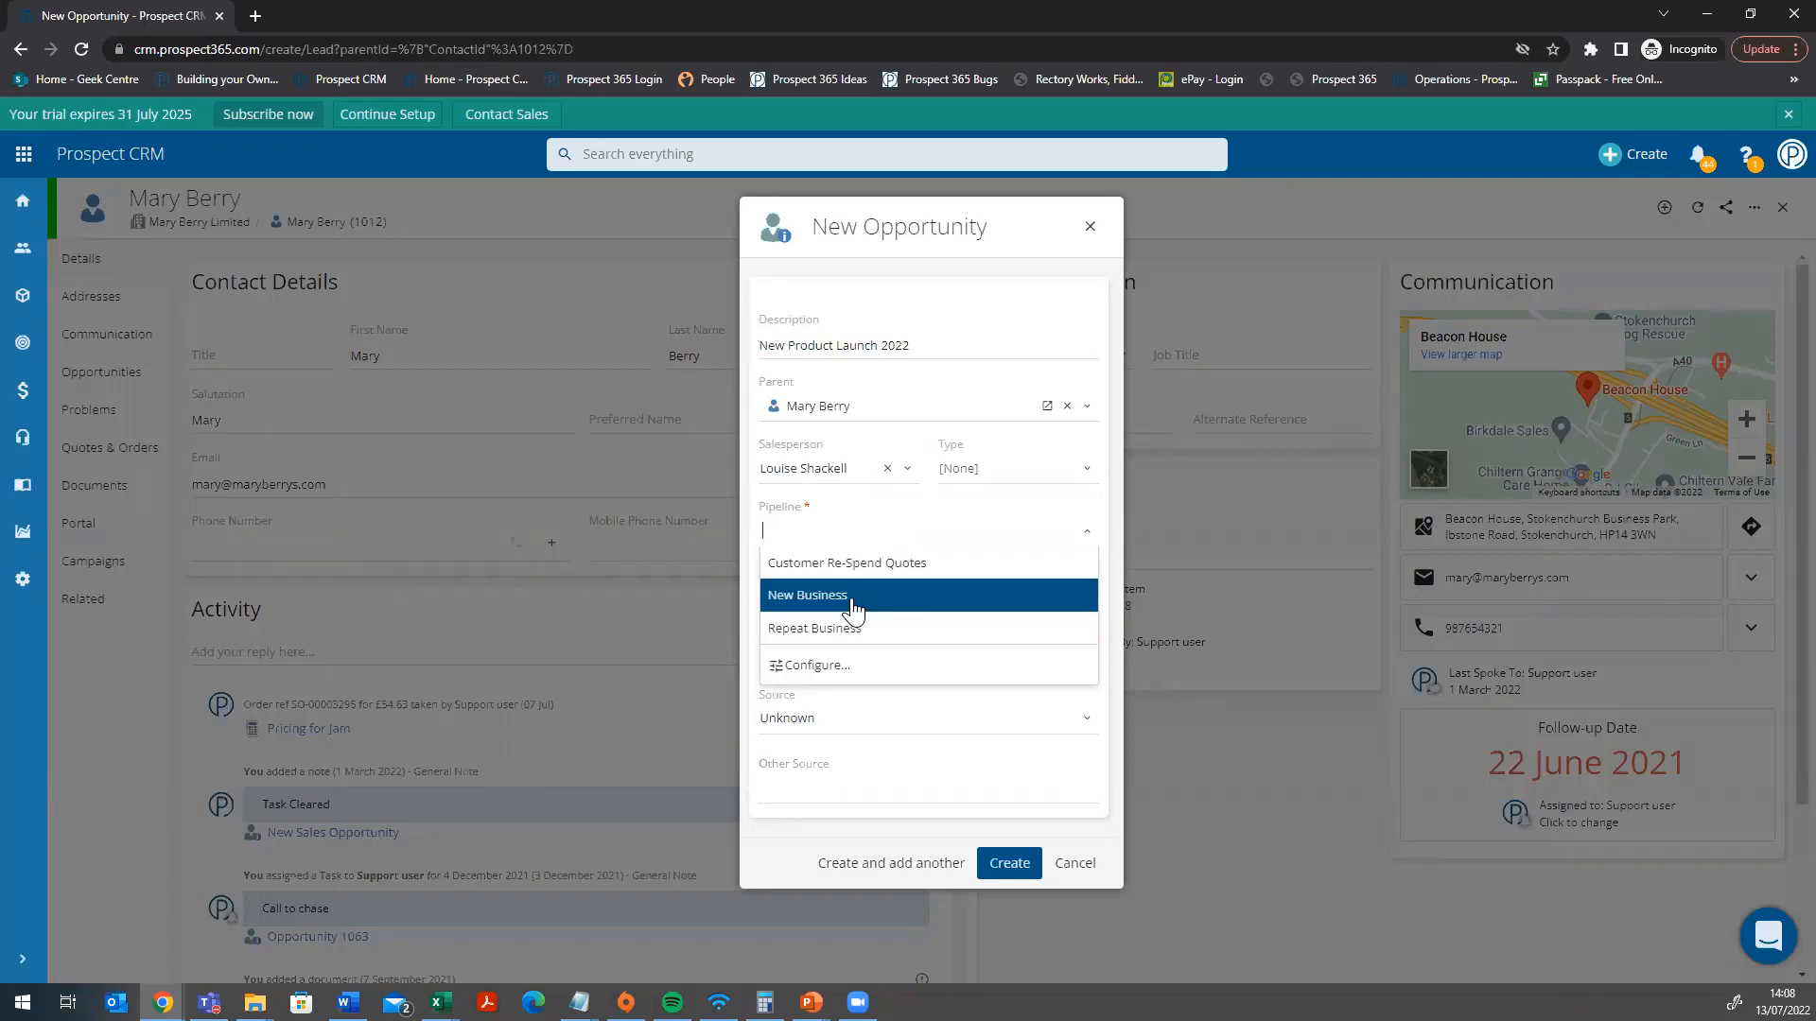
{"action": "left_click", "coordinate": [851, 599]}
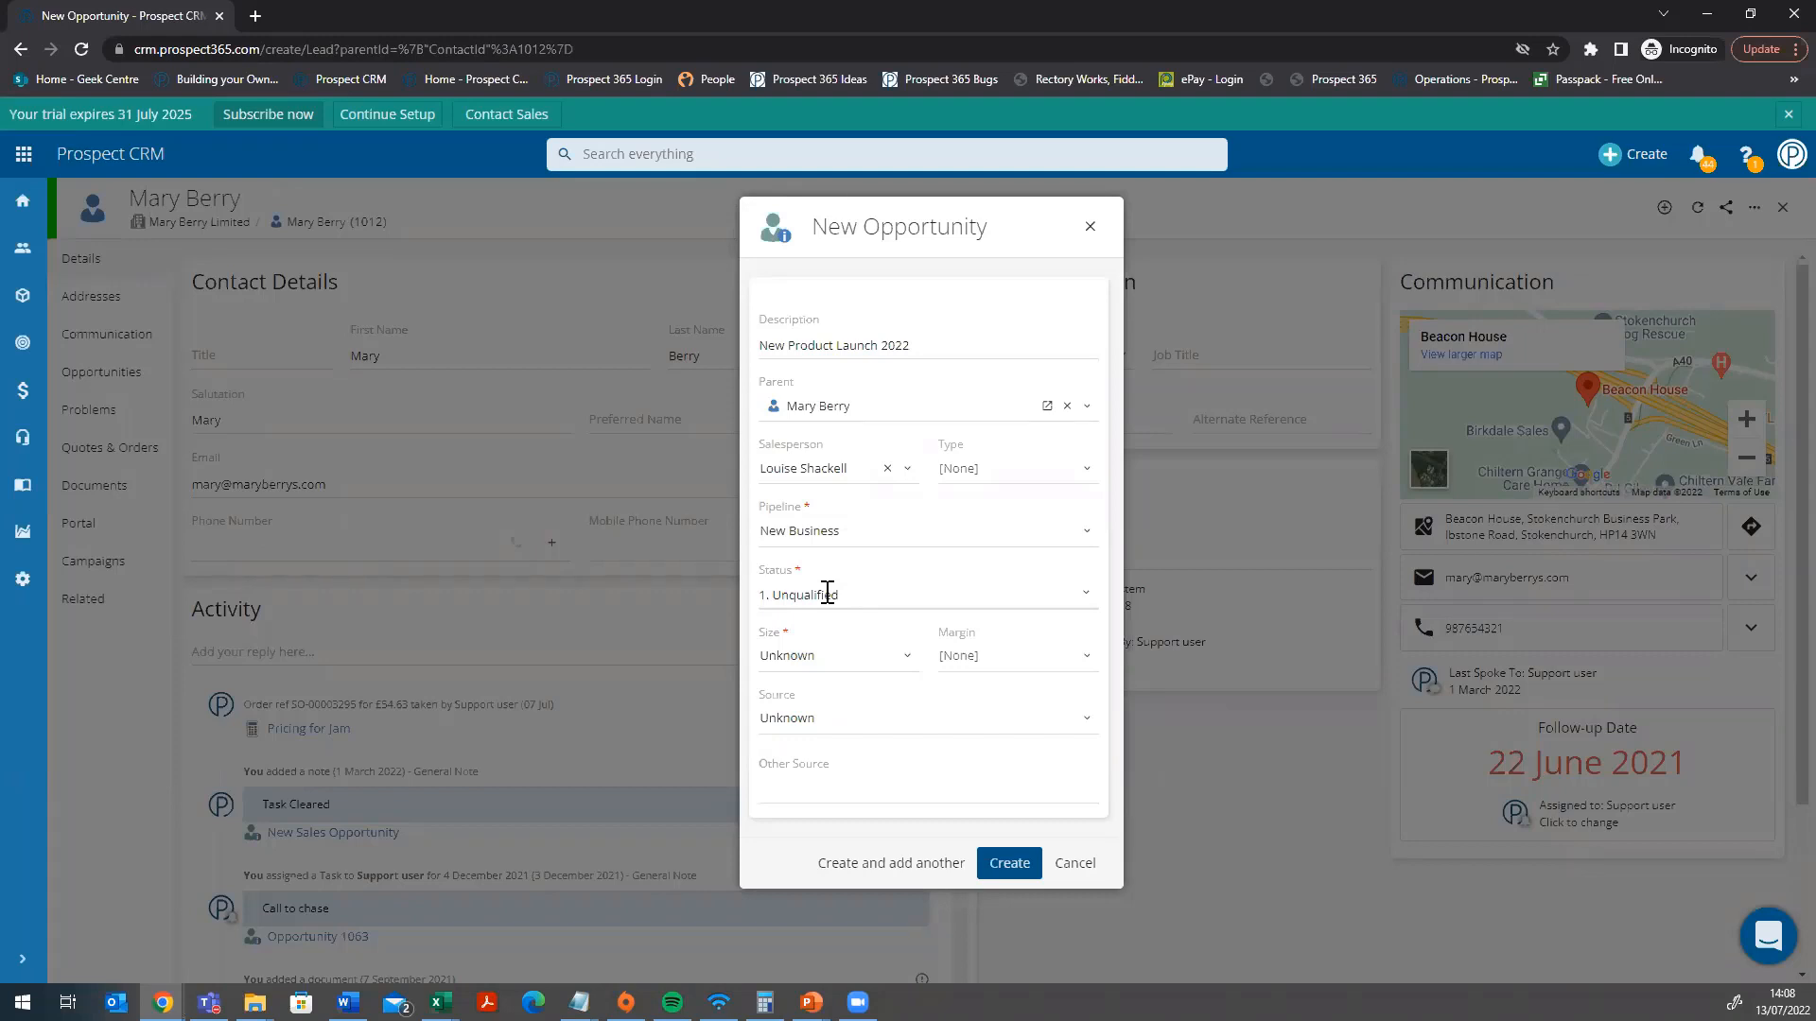
{"action": "left_click", "coordinate": [855, 530]}
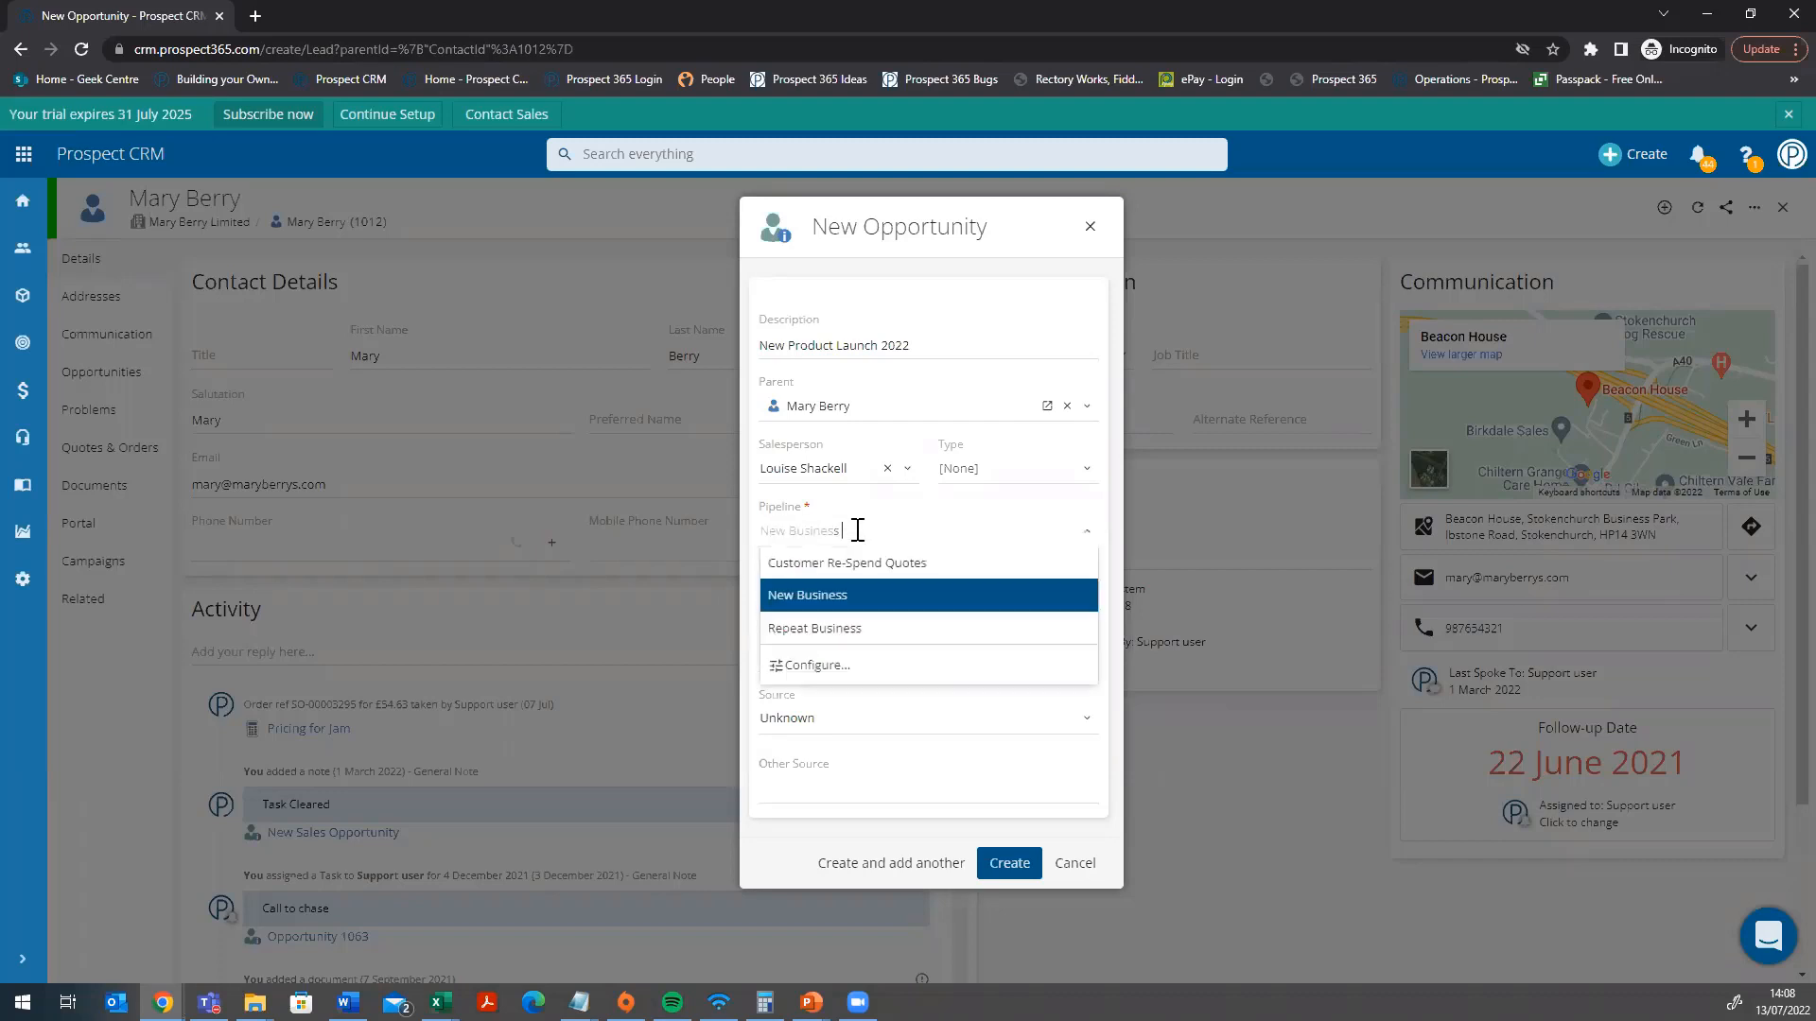
{"action": "left_click", "coordinate": [851, 630]}
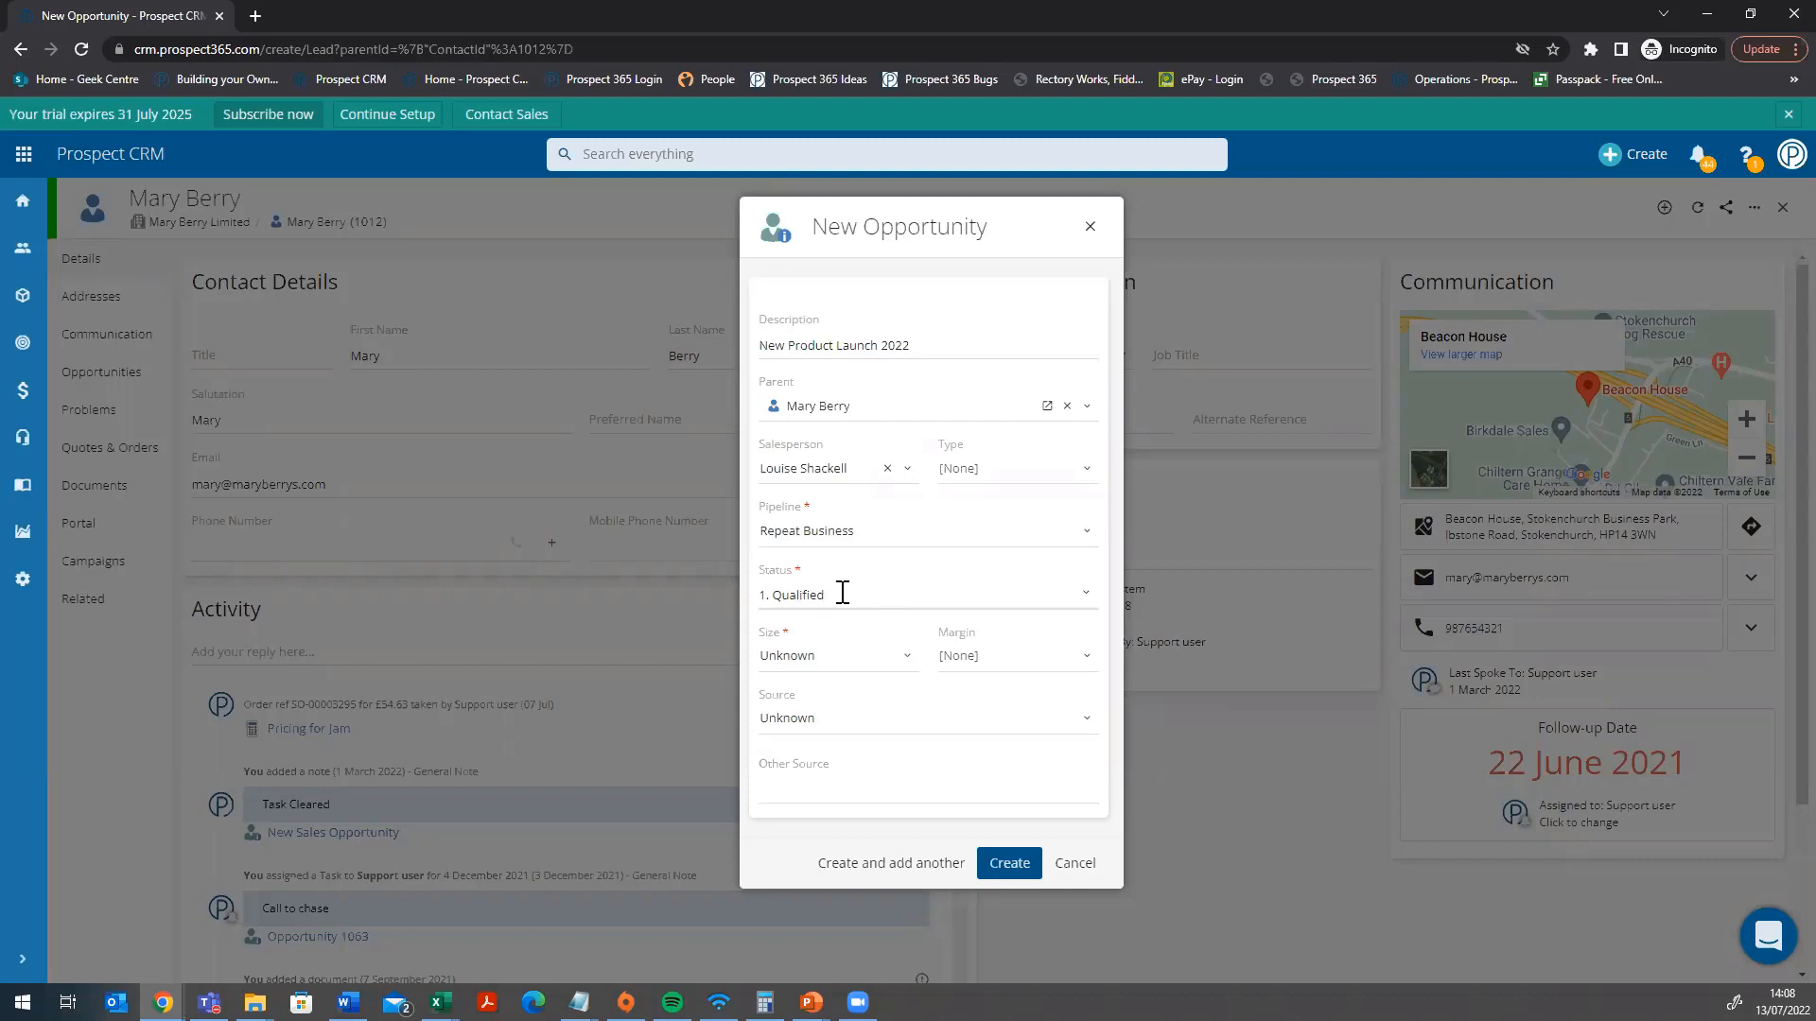
{"action": "left_click", "coordinate": [839, 594]}
{"action": "key", "text": "Down"}
{"action": "key", "text": "Down"}
{"action": "key", "text": "Down"}
{"action": "key", "text": "Up"}
{"action": "key", "text": "Up"}
{"action": "key", "text": "Up"}
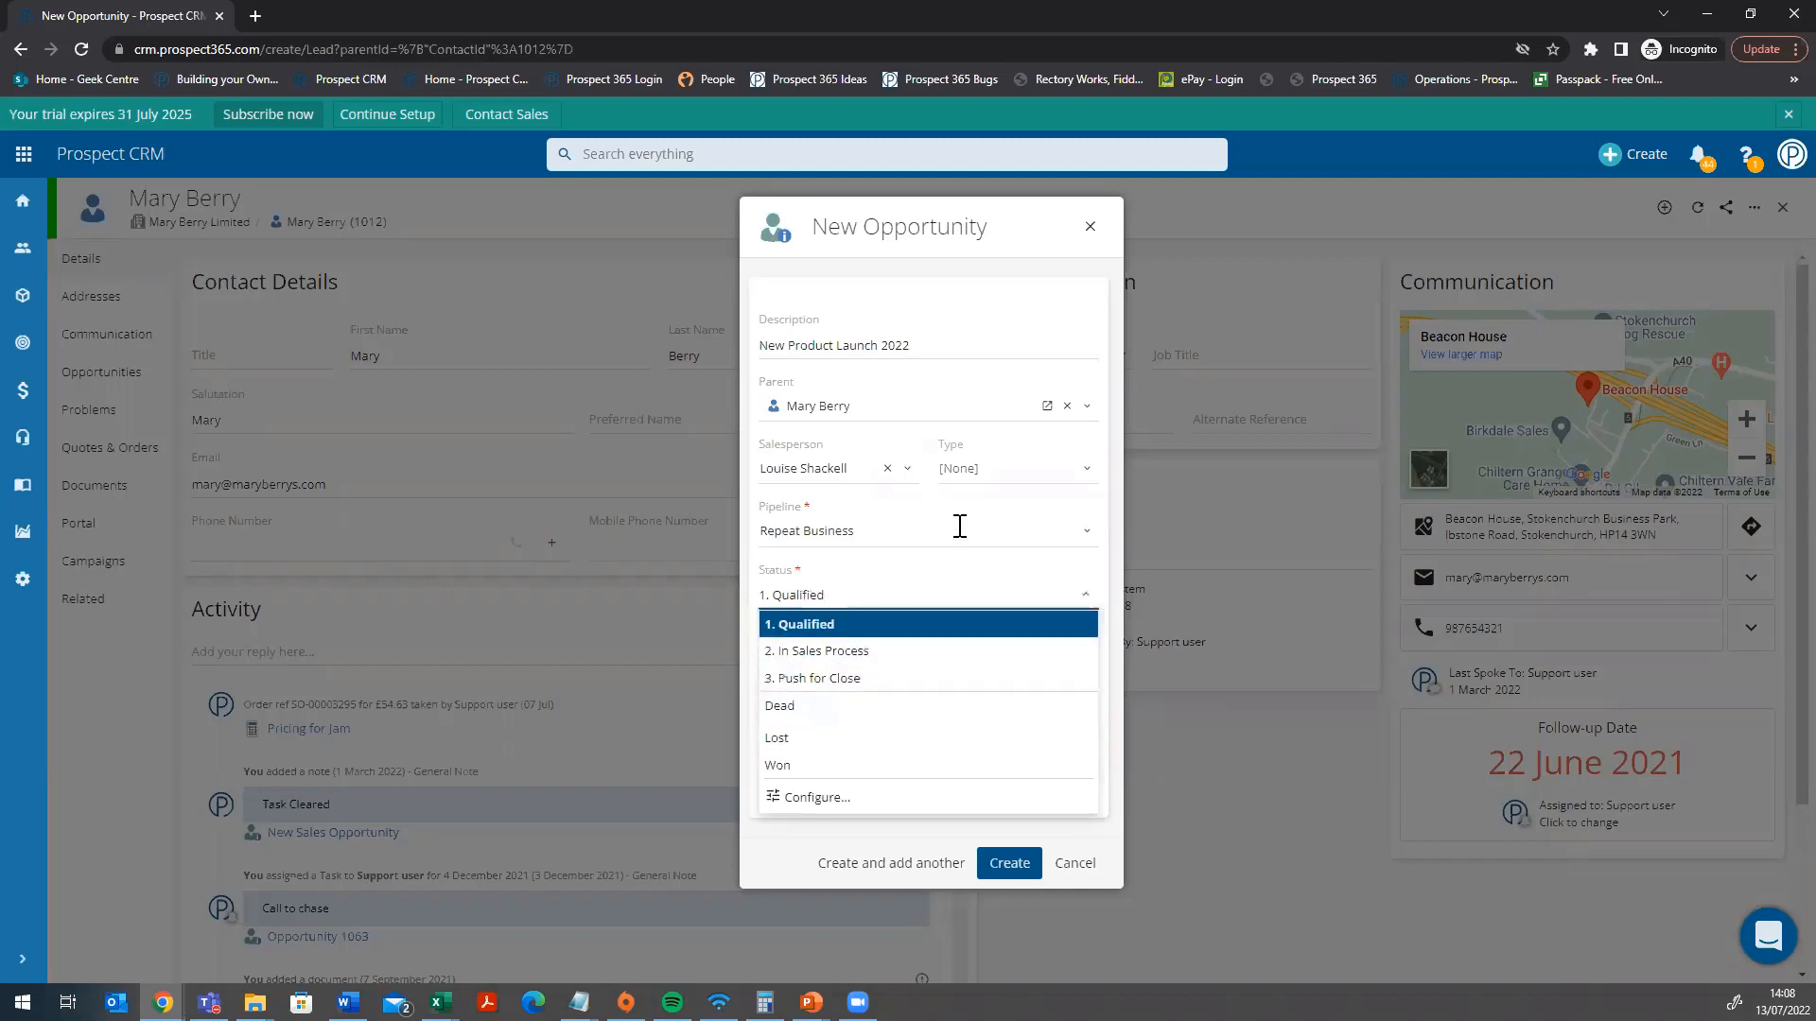
{"action": "left_click", "coordinate": [957, 530]}
{"action": "left_click", "coordinate": [1117, 521]}
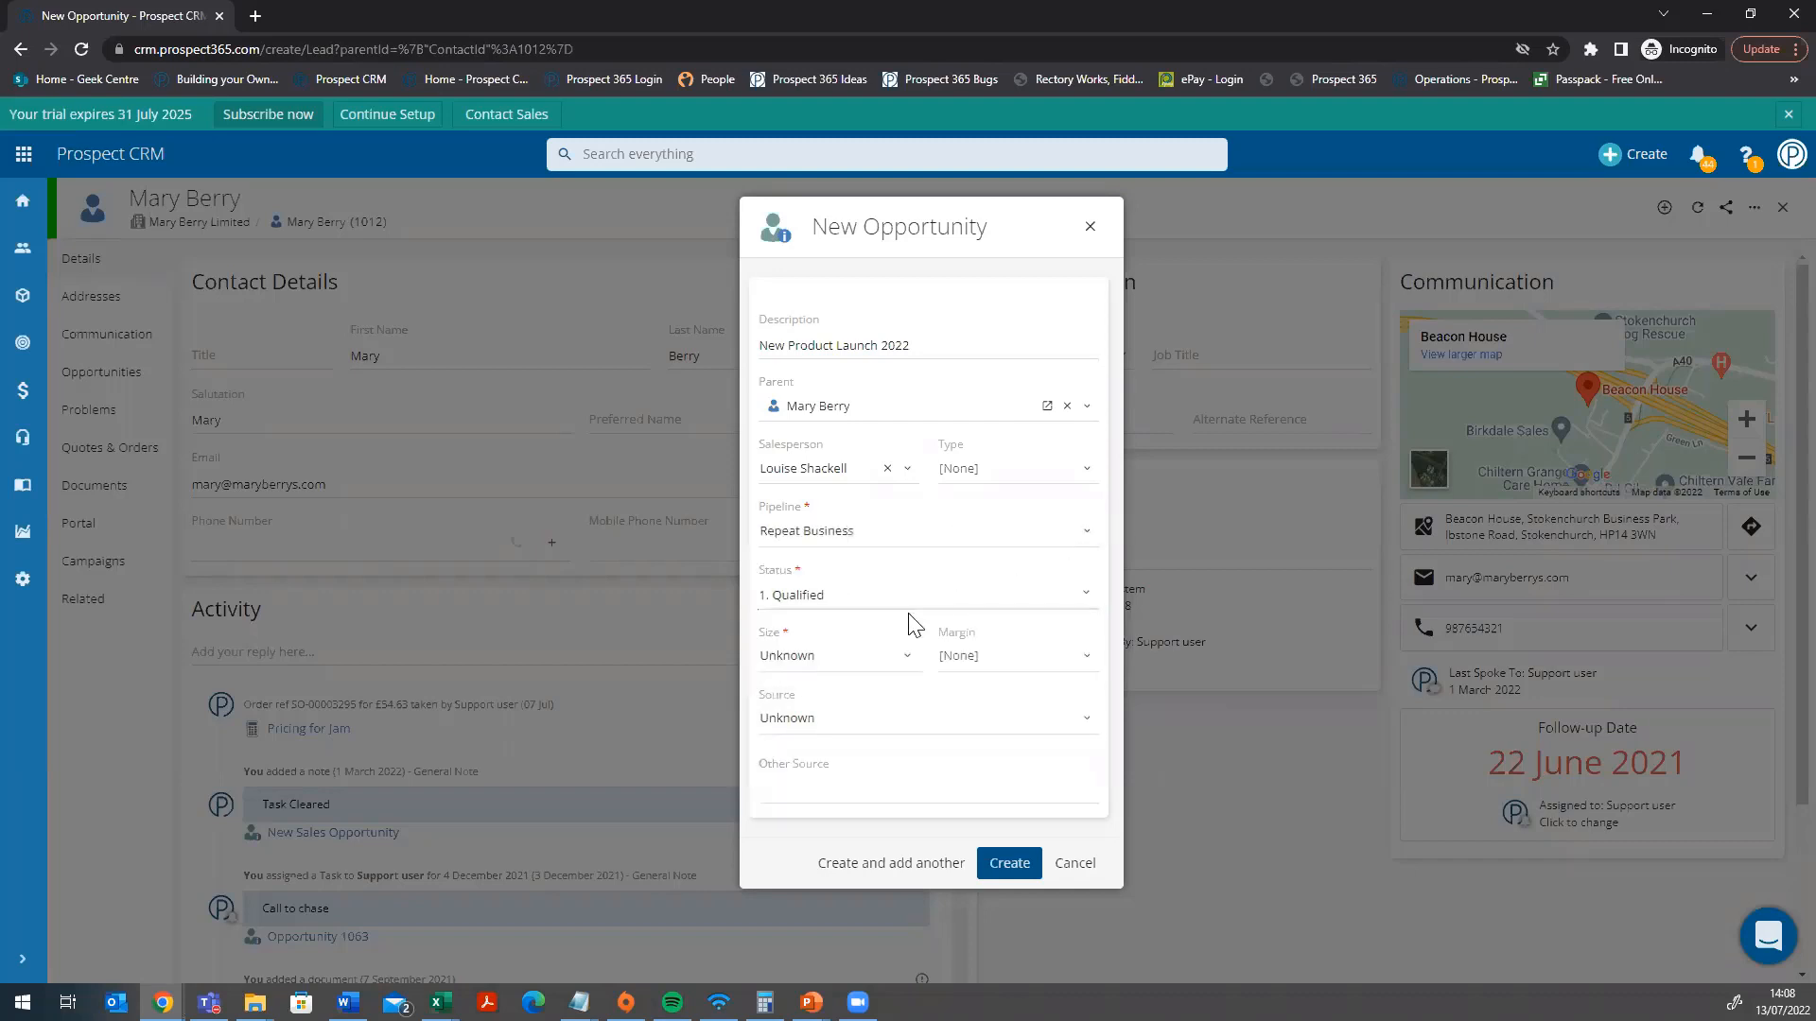
{"action": "left_click", "coordinate": [909, 593]}
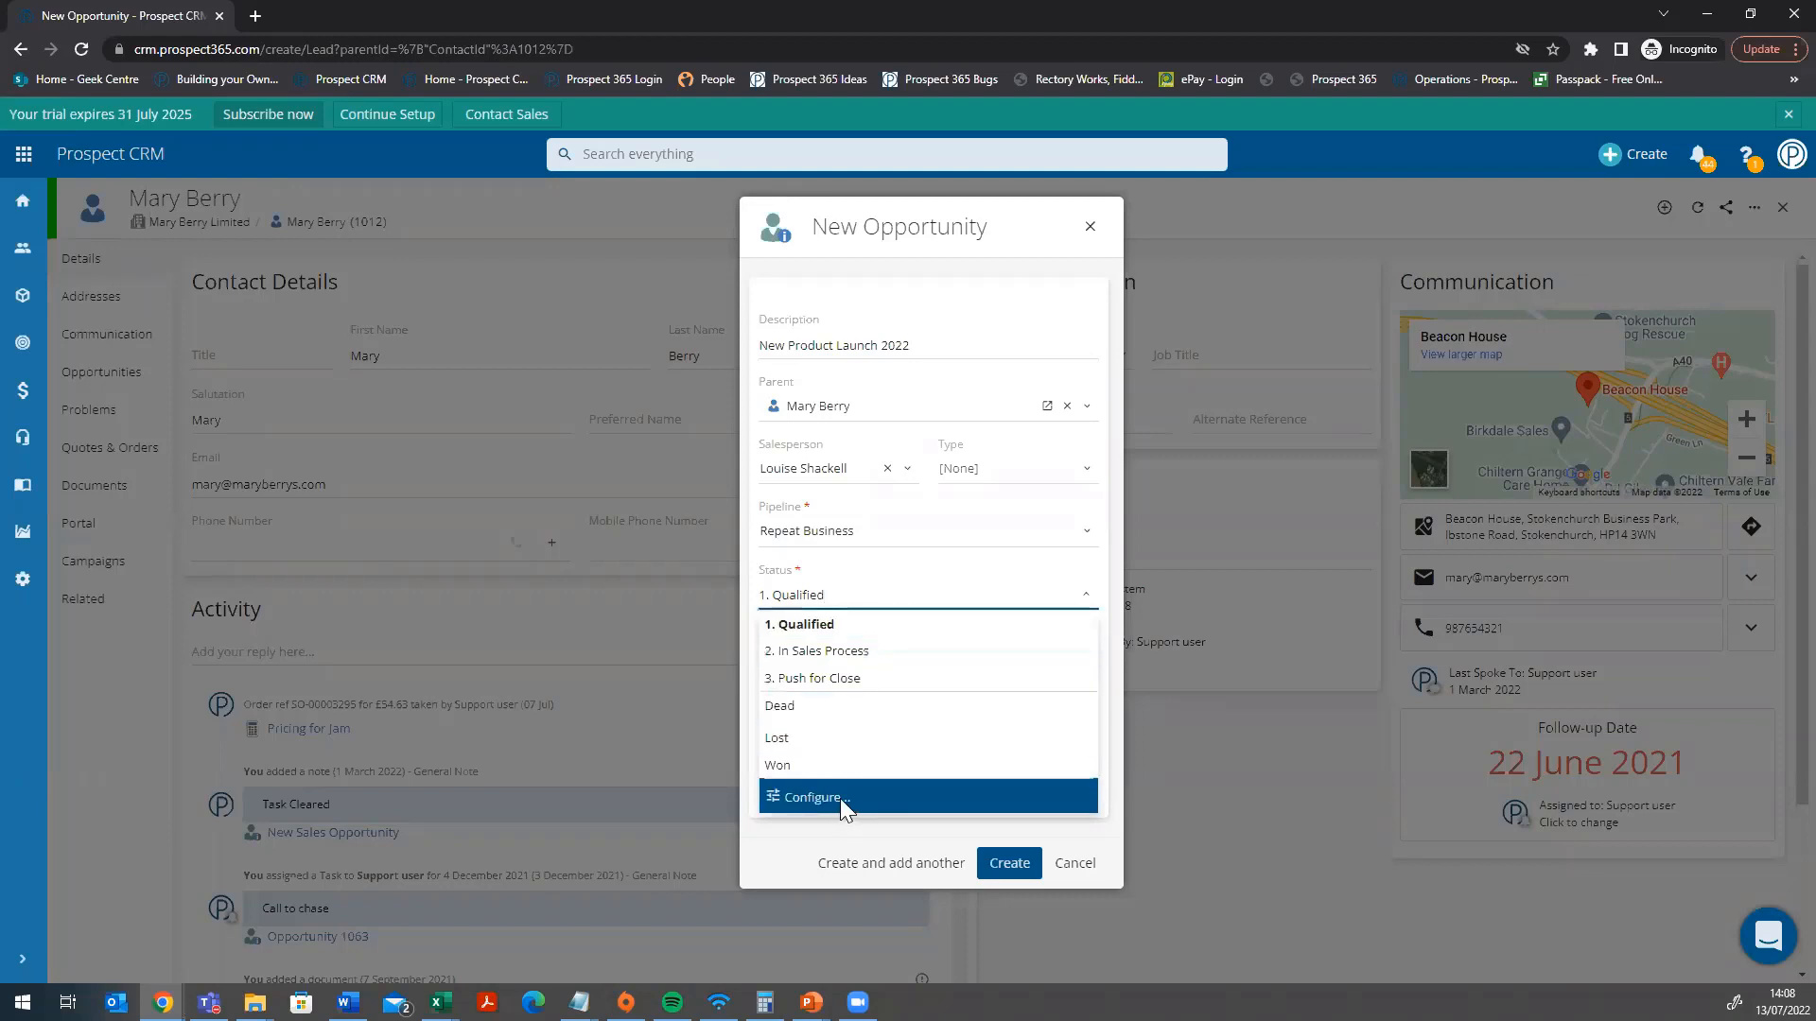
- Set the new opportunity's pipeline to New Business
{"action": "left_click", "coordinate": [877, 523]}
{"action": "left_click", "coordinate": [868, 529]}
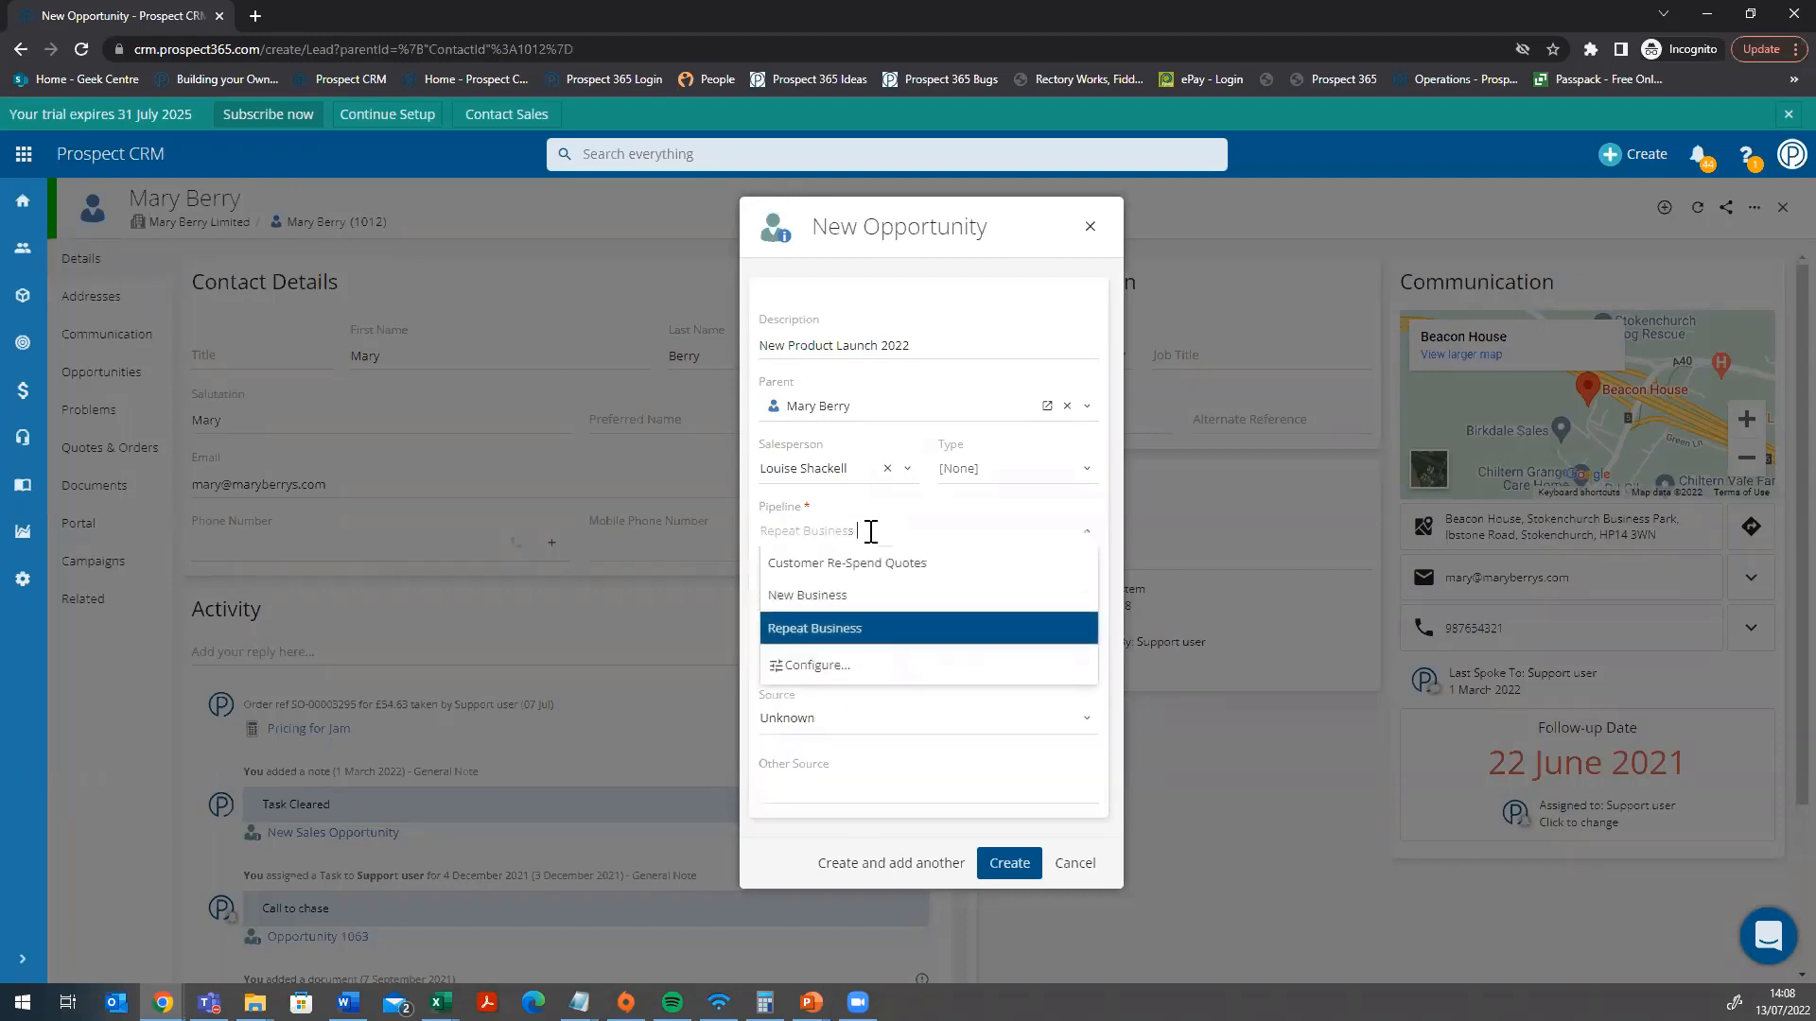
{"action": "left_click", "coordinate": [857, 595]}
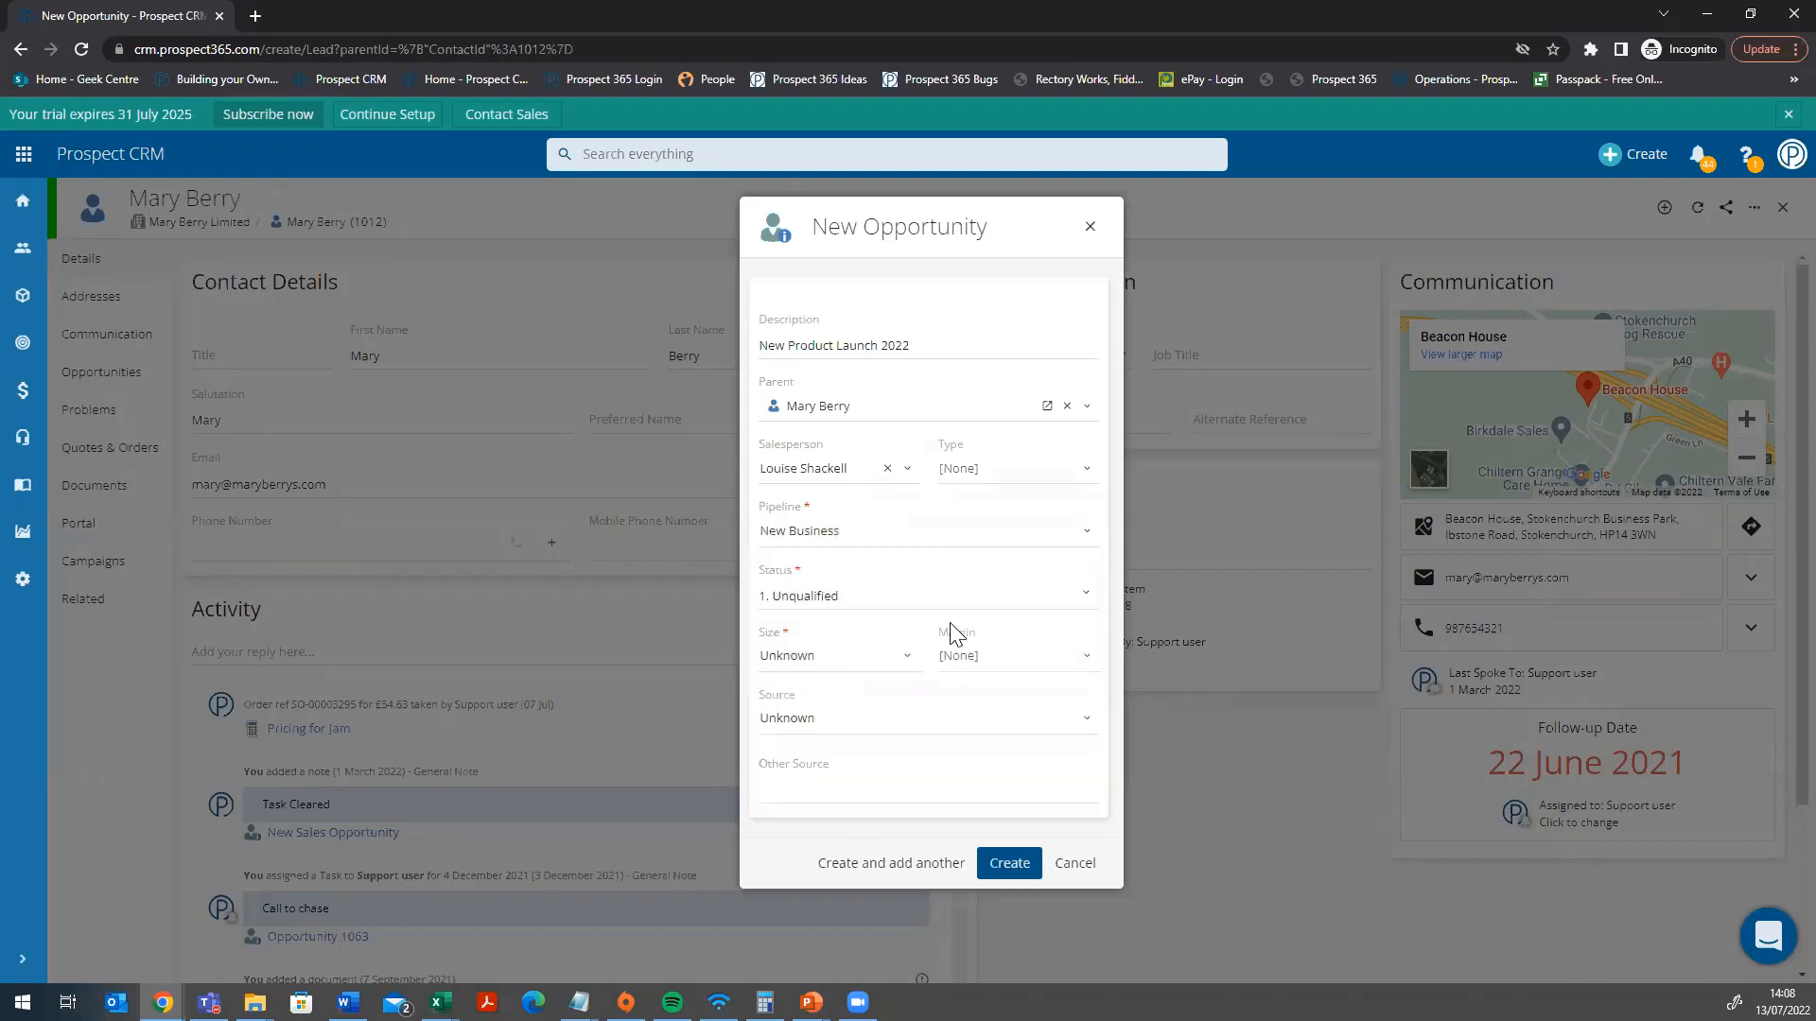
- Set both the opportunity's size and its margin to £5k to £10k
{"action": "left_click", "coordinate": [819, 656]}
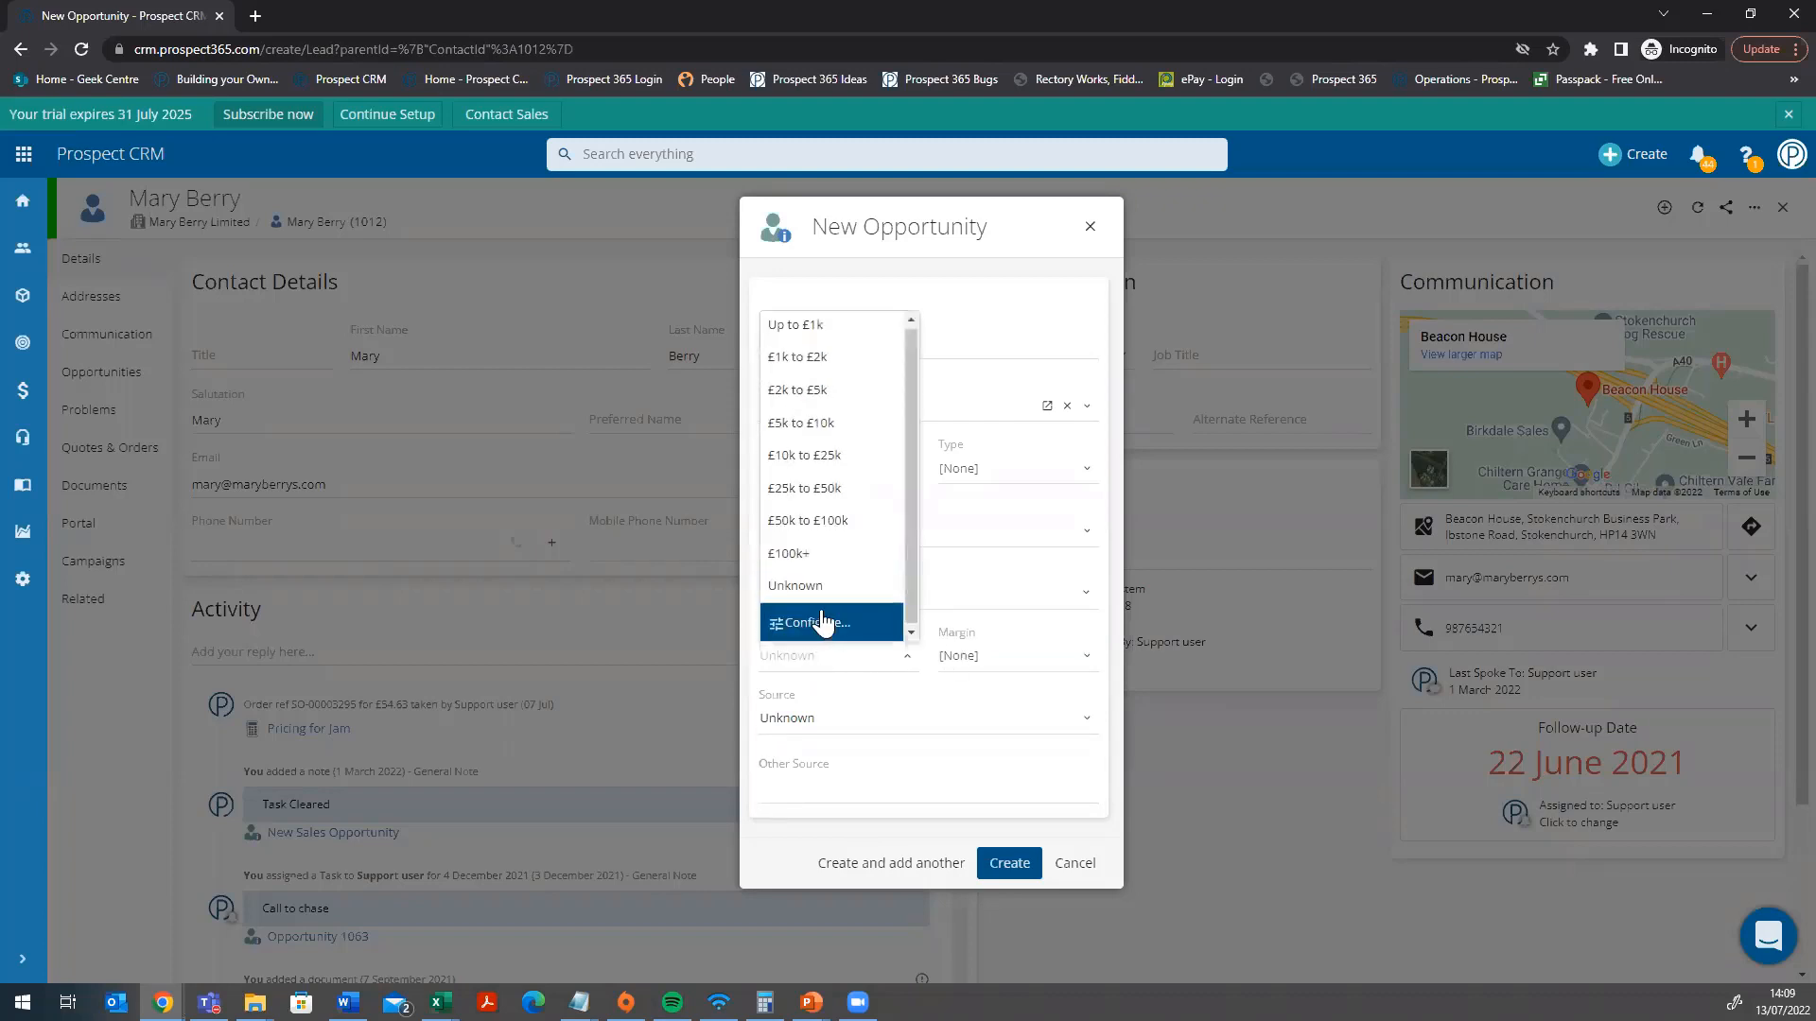
{"action": "left_click", "coordinate": [841, 430]}
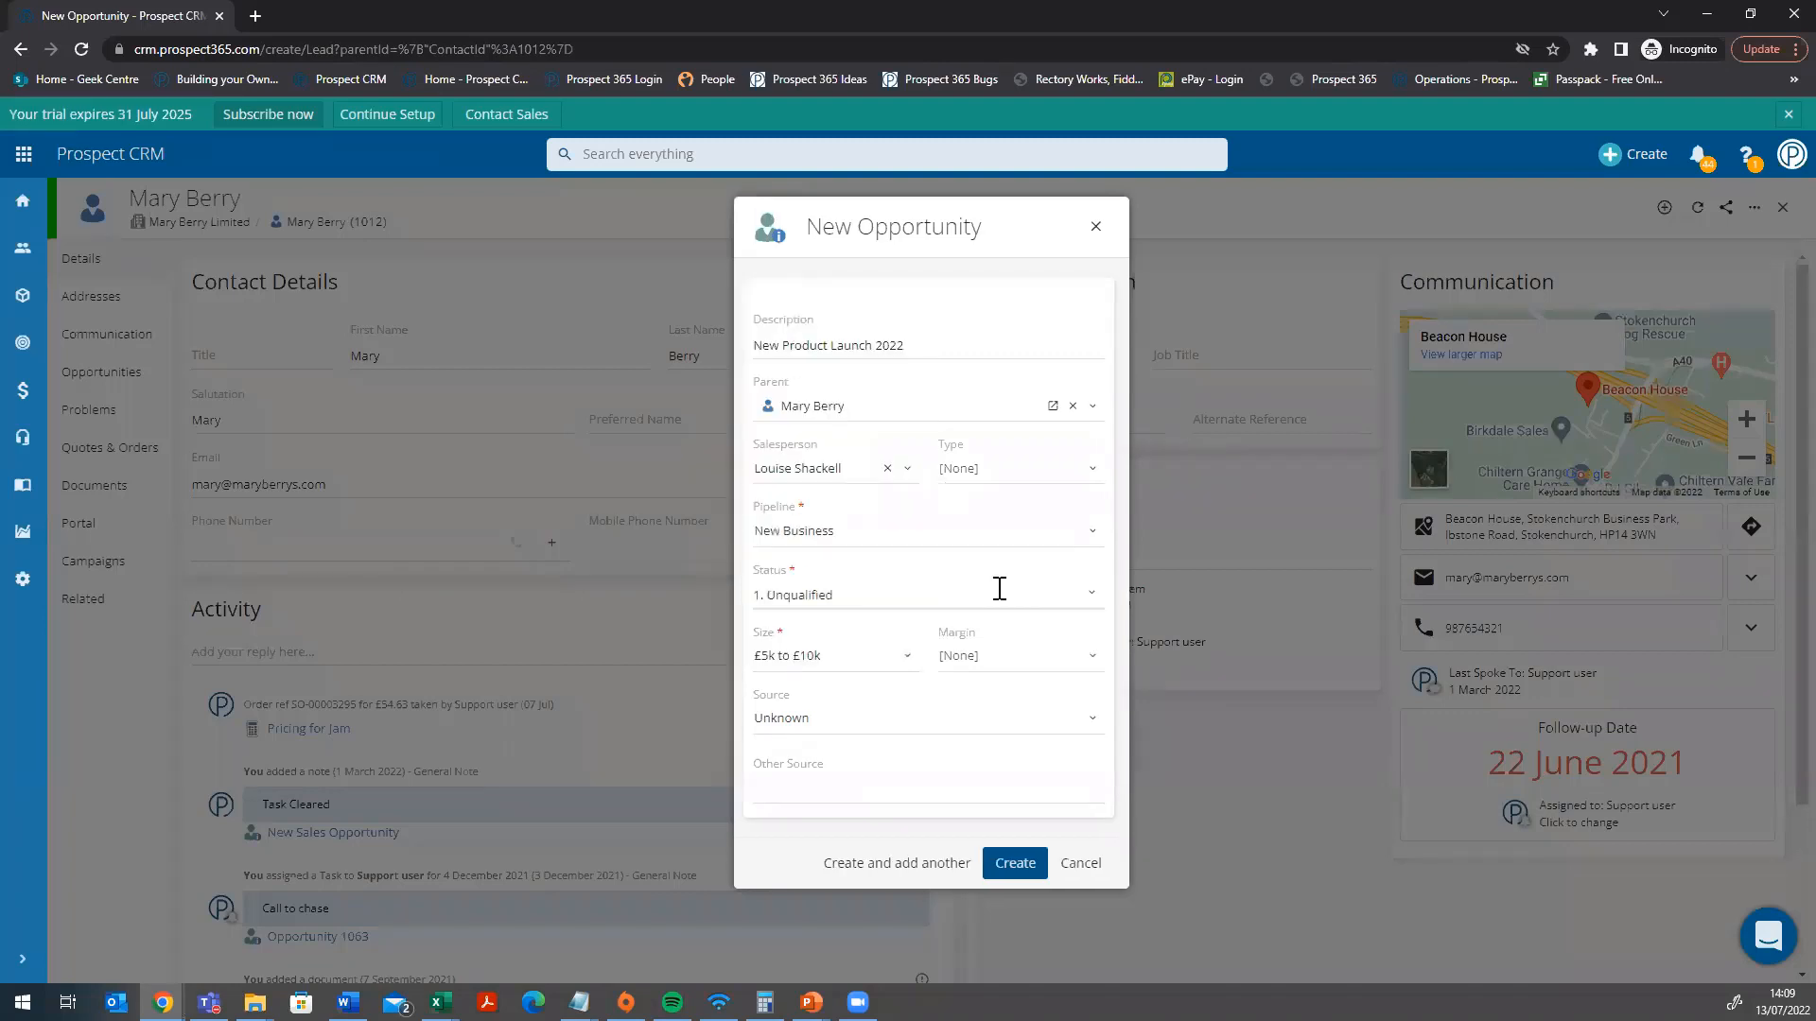
{"action": "left_click", "coordinate": [1001, 658]}
{"action": "scroll", "coordinate": [993, 567], "scroll_direction": "down", "scroll_amount": 1}
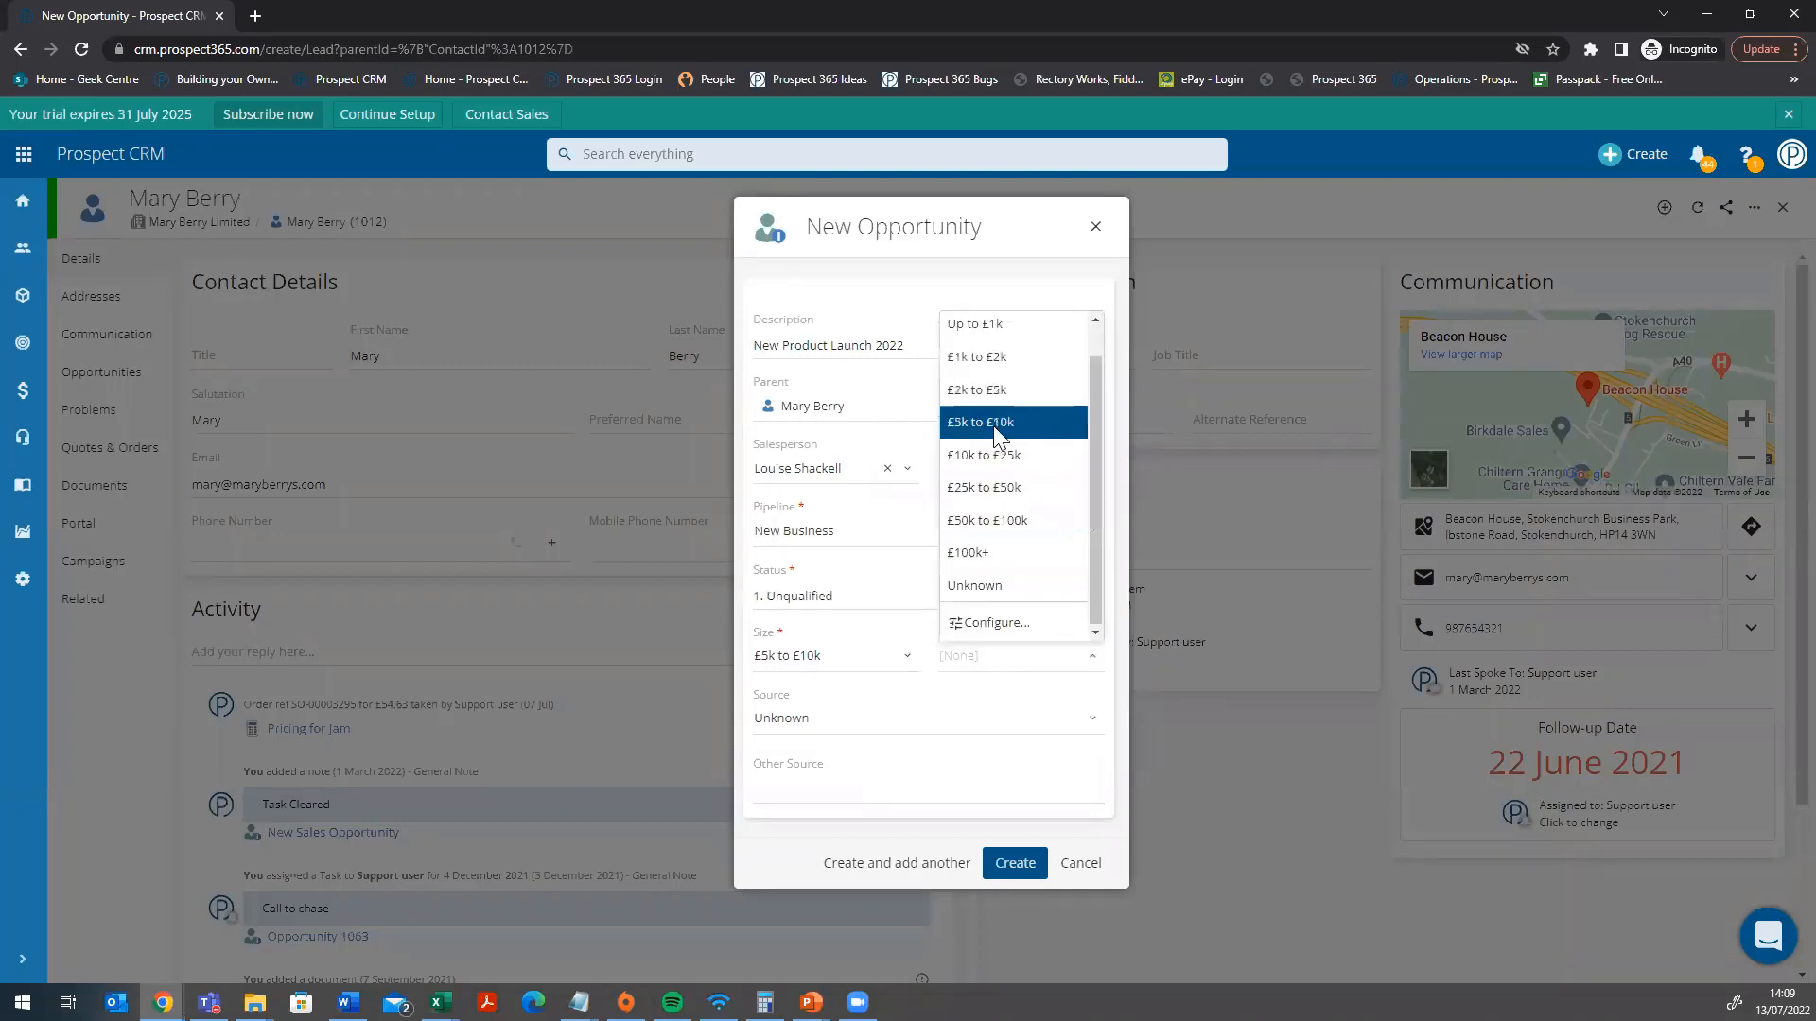
{"action": "left_click", "coordinate": [995, 433]}
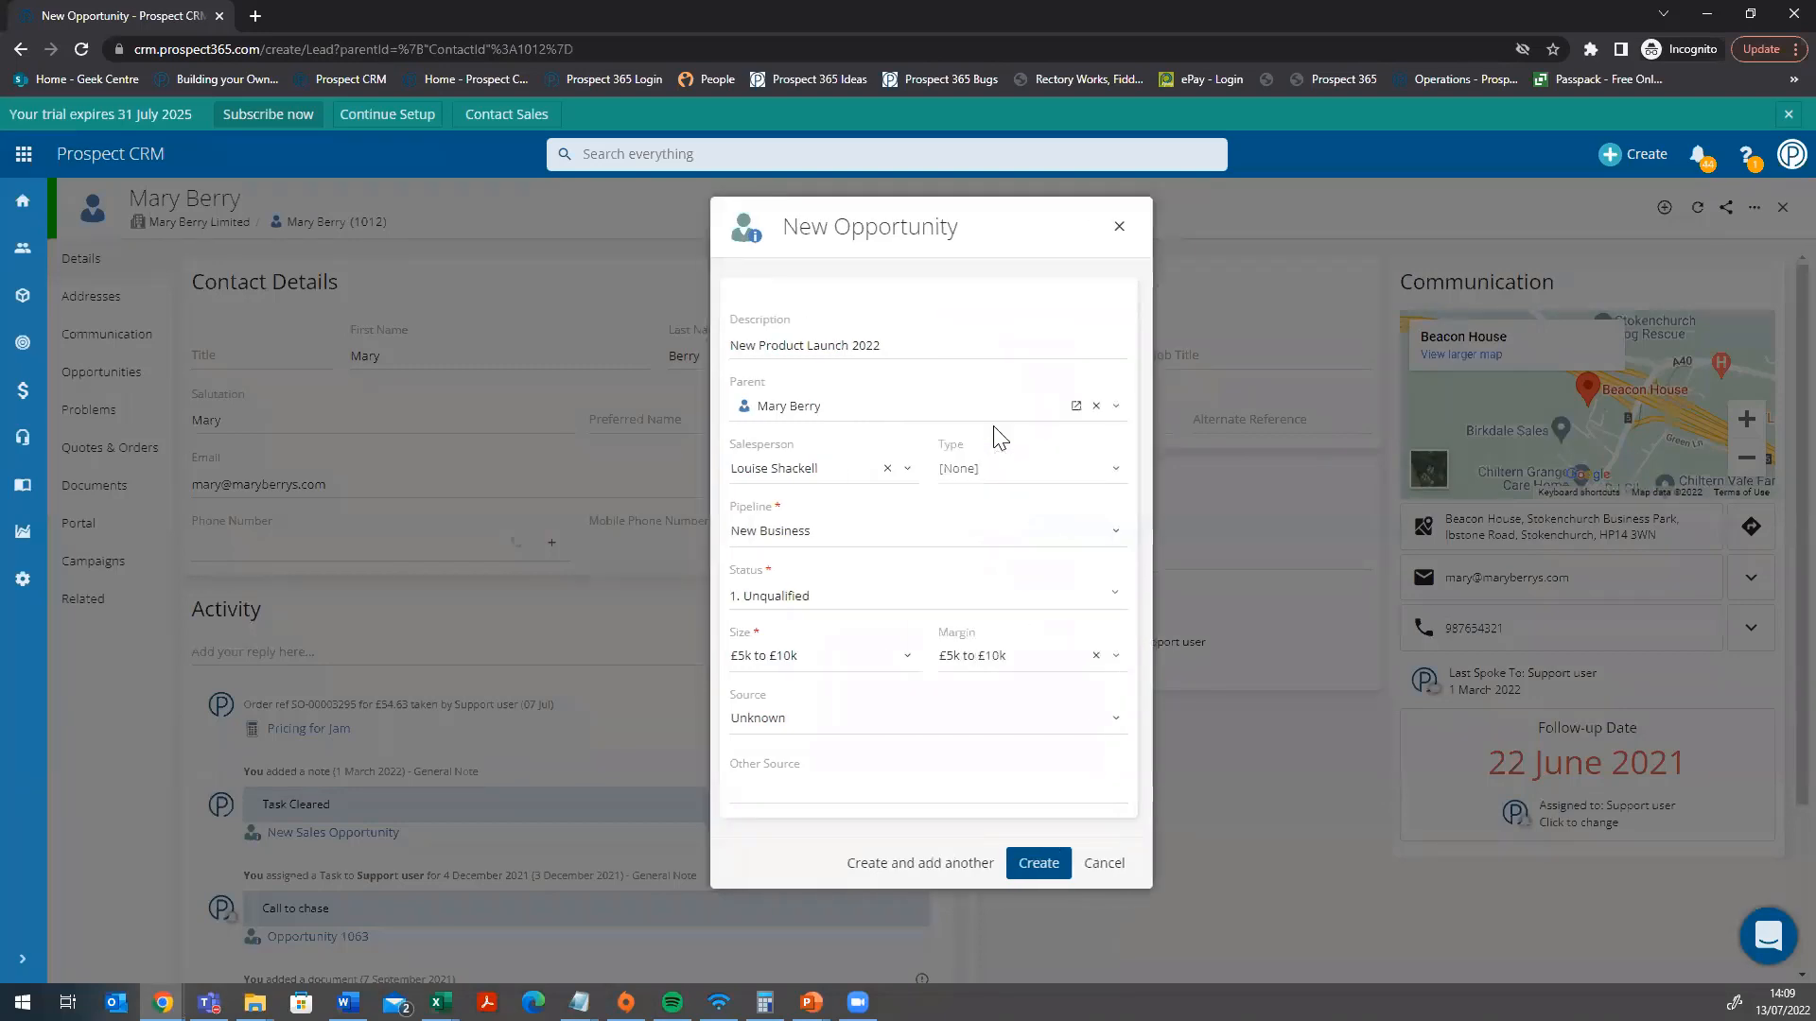
- Set the opportunity's source to Sales Person Generated and create the opportunity
{"action": "left_click", "coordinate": [944, 721]}
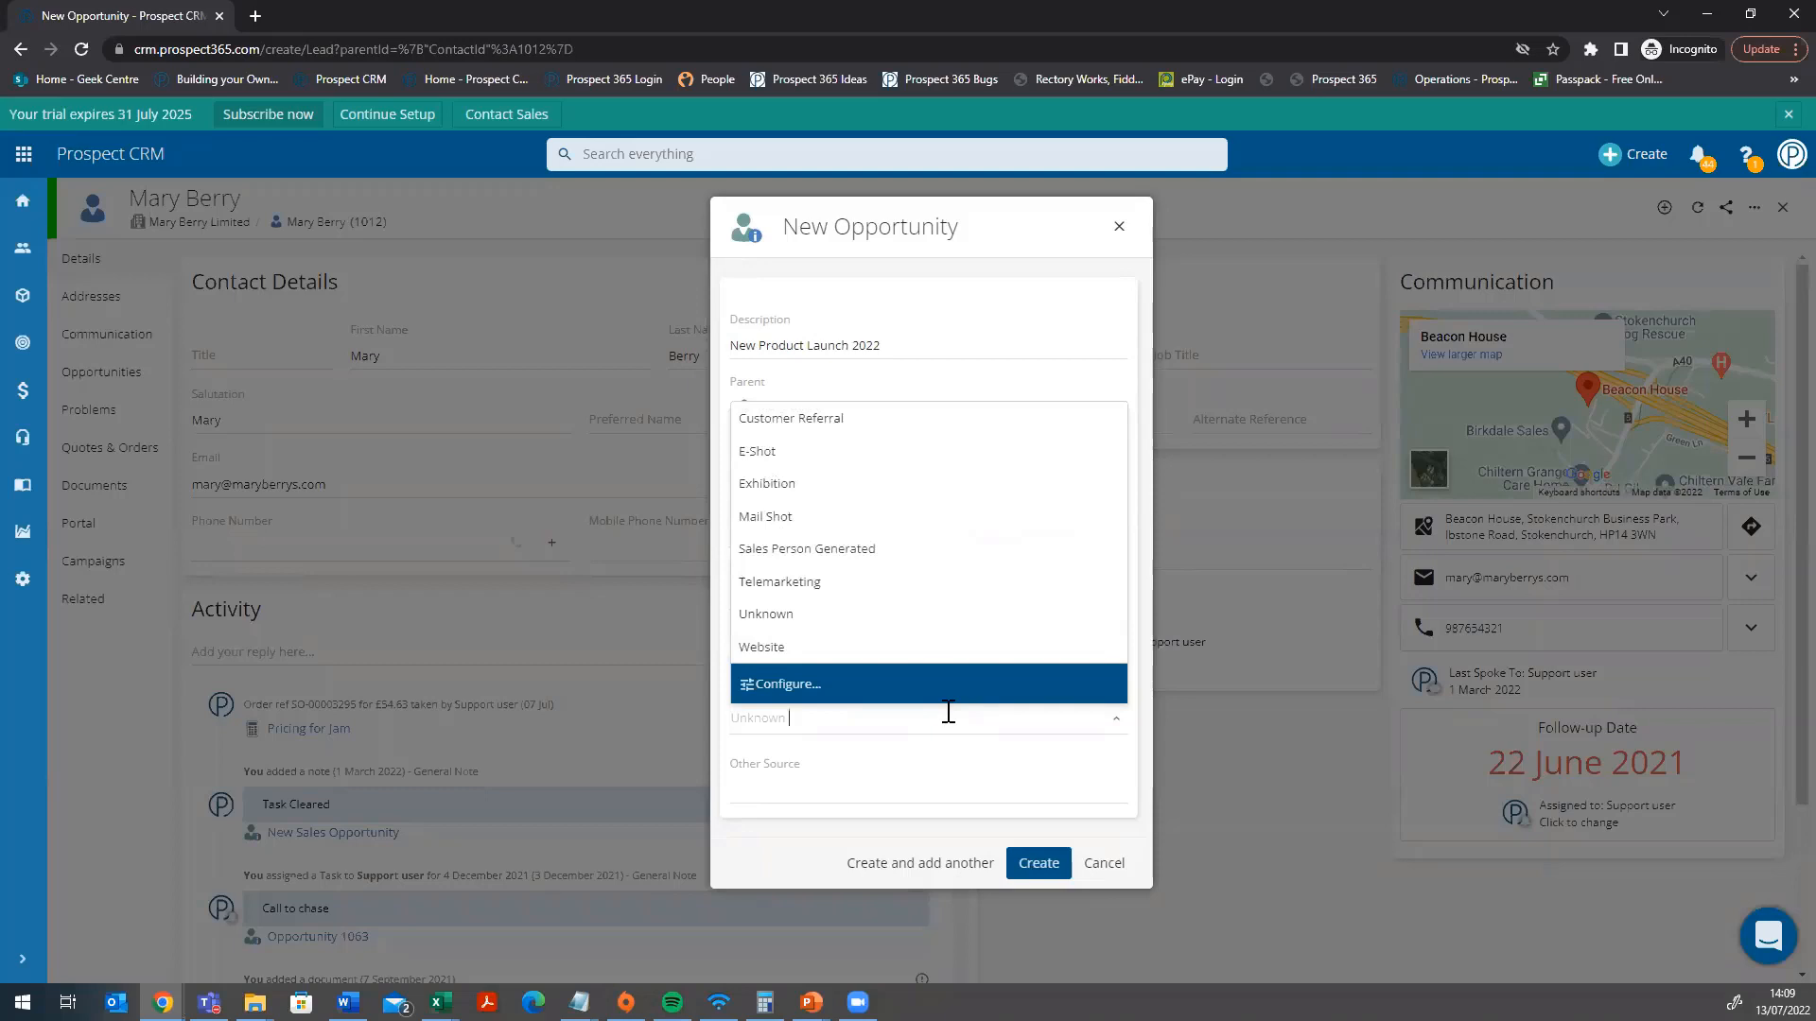
{"action": "left_click", "coordinate": [928, 556]}
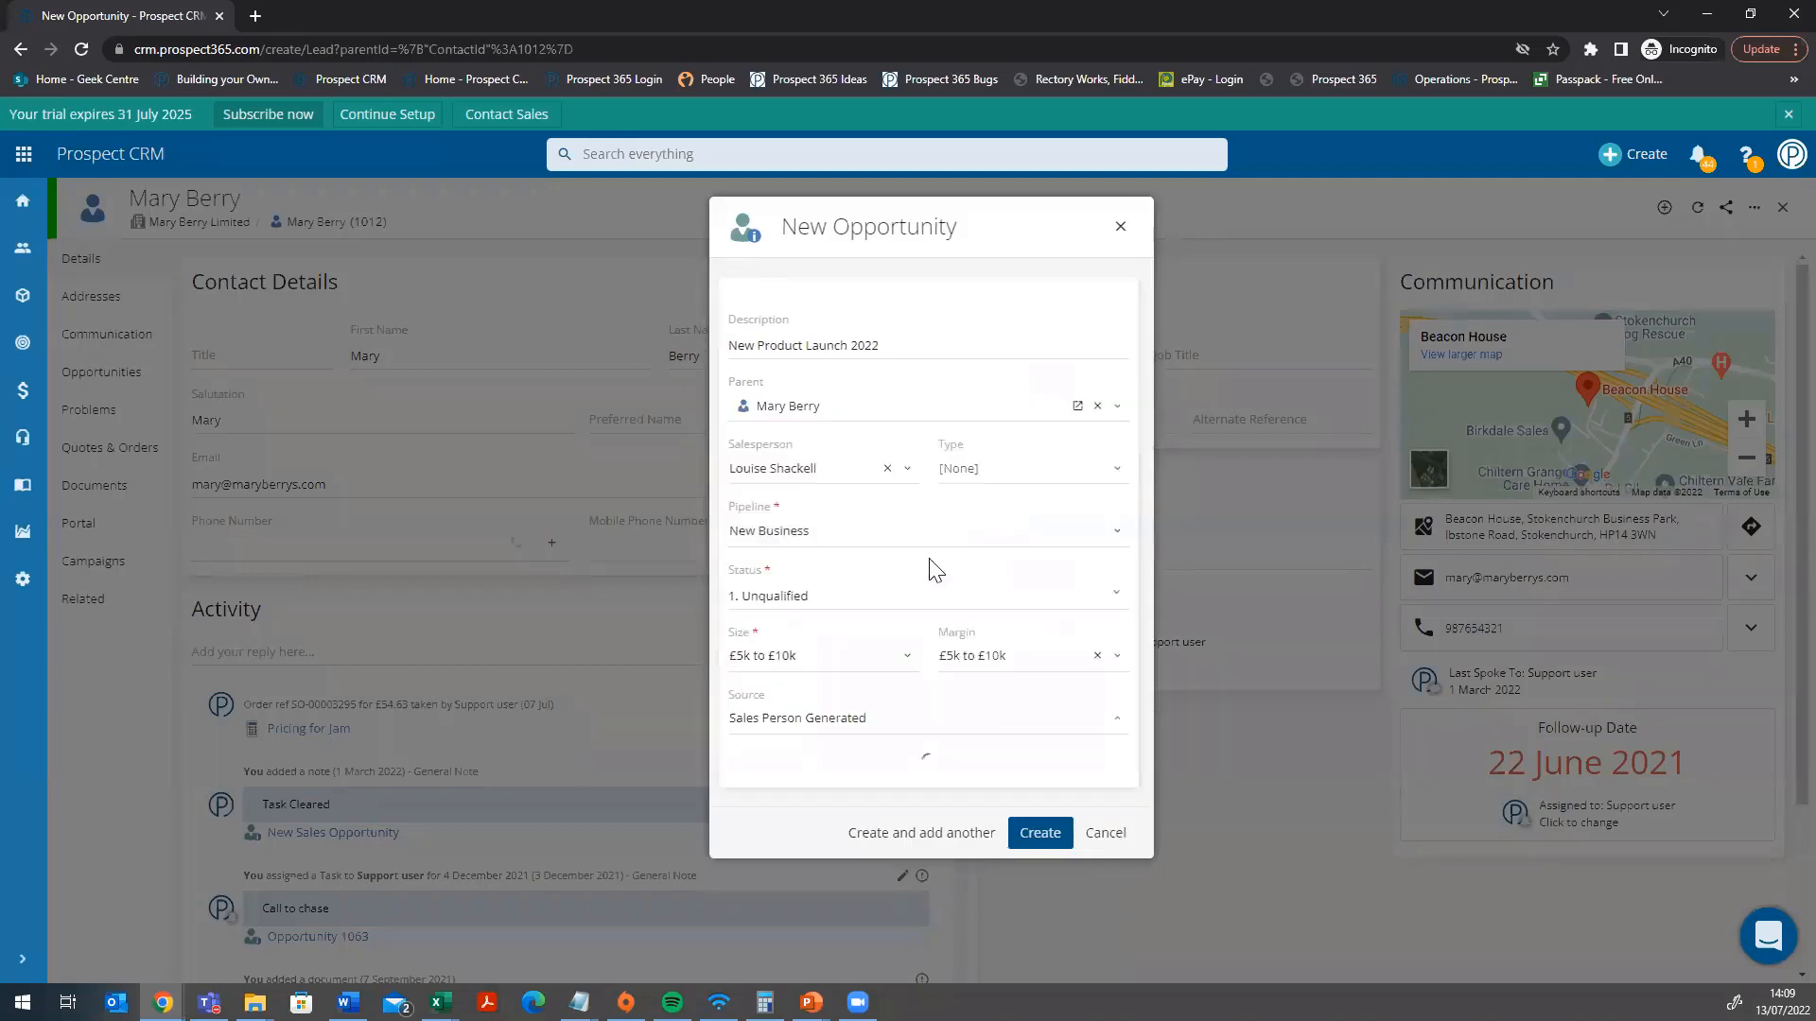
{"action": "left_click", "coordinate": [1053, 867]}
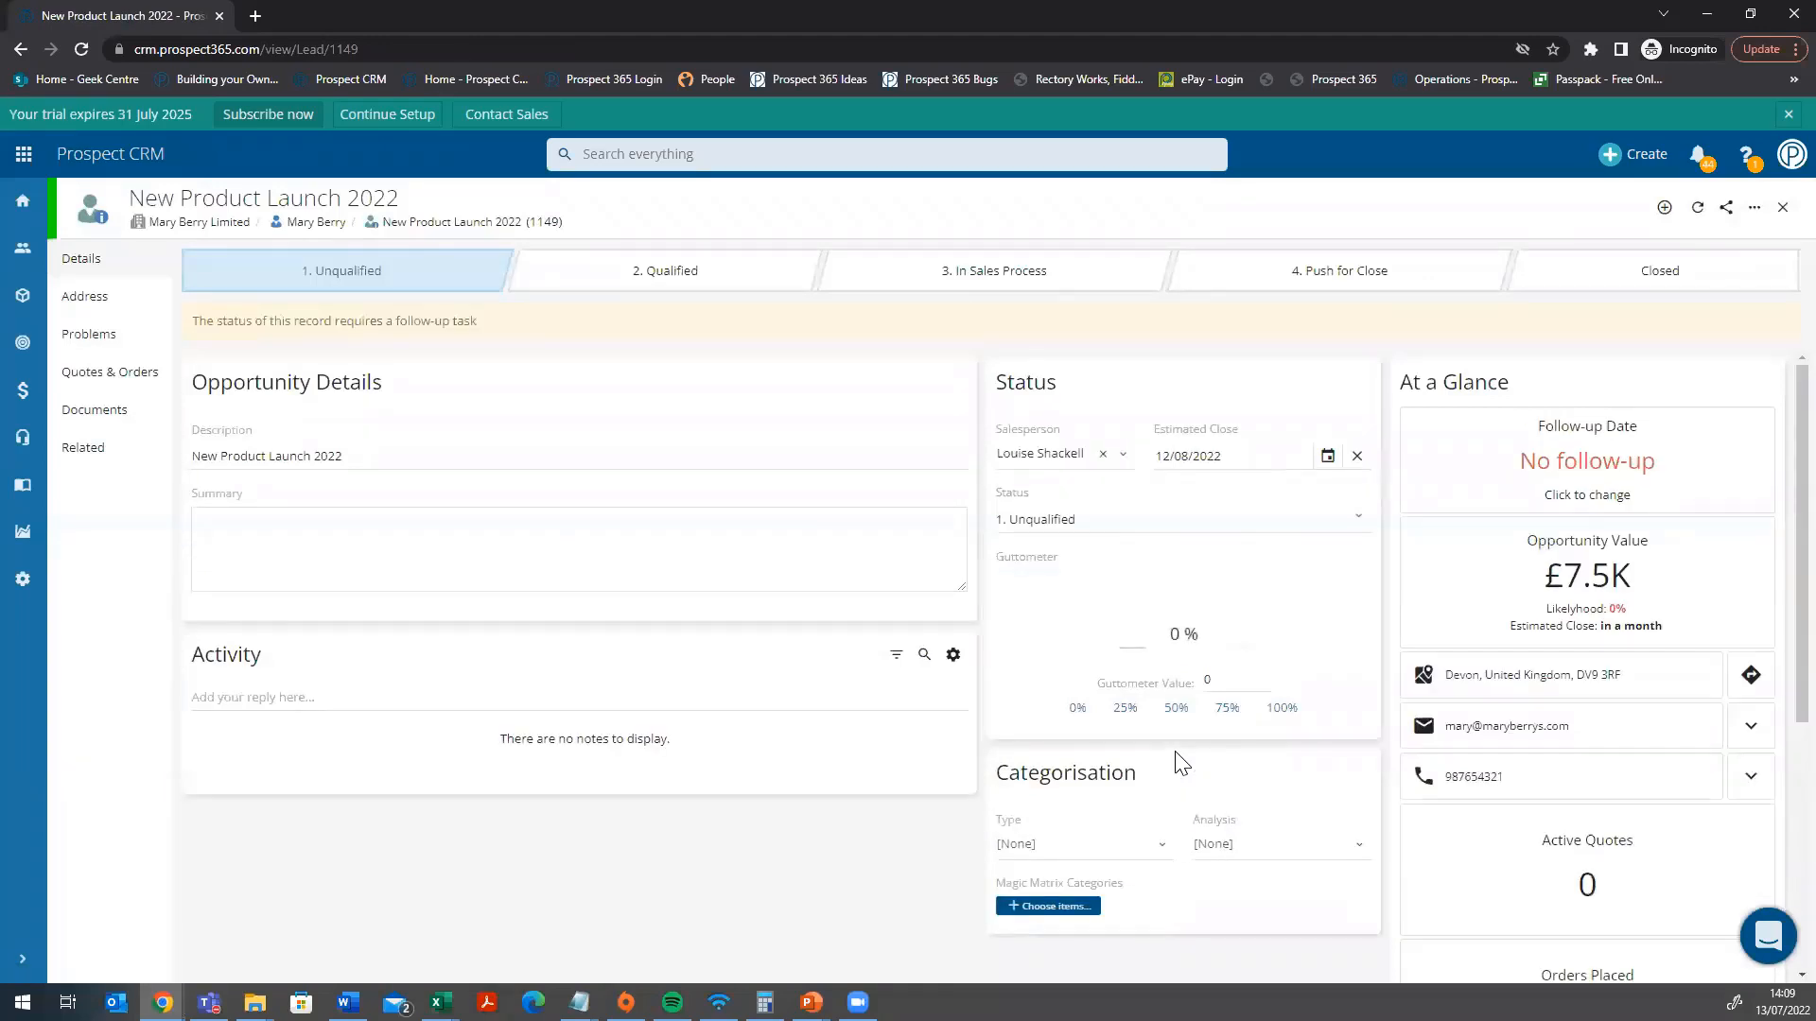
- Examine the opportunity's address choices, then its summary field and status options in the details
{"action": "left_click", "coordinate": [95, 301]}
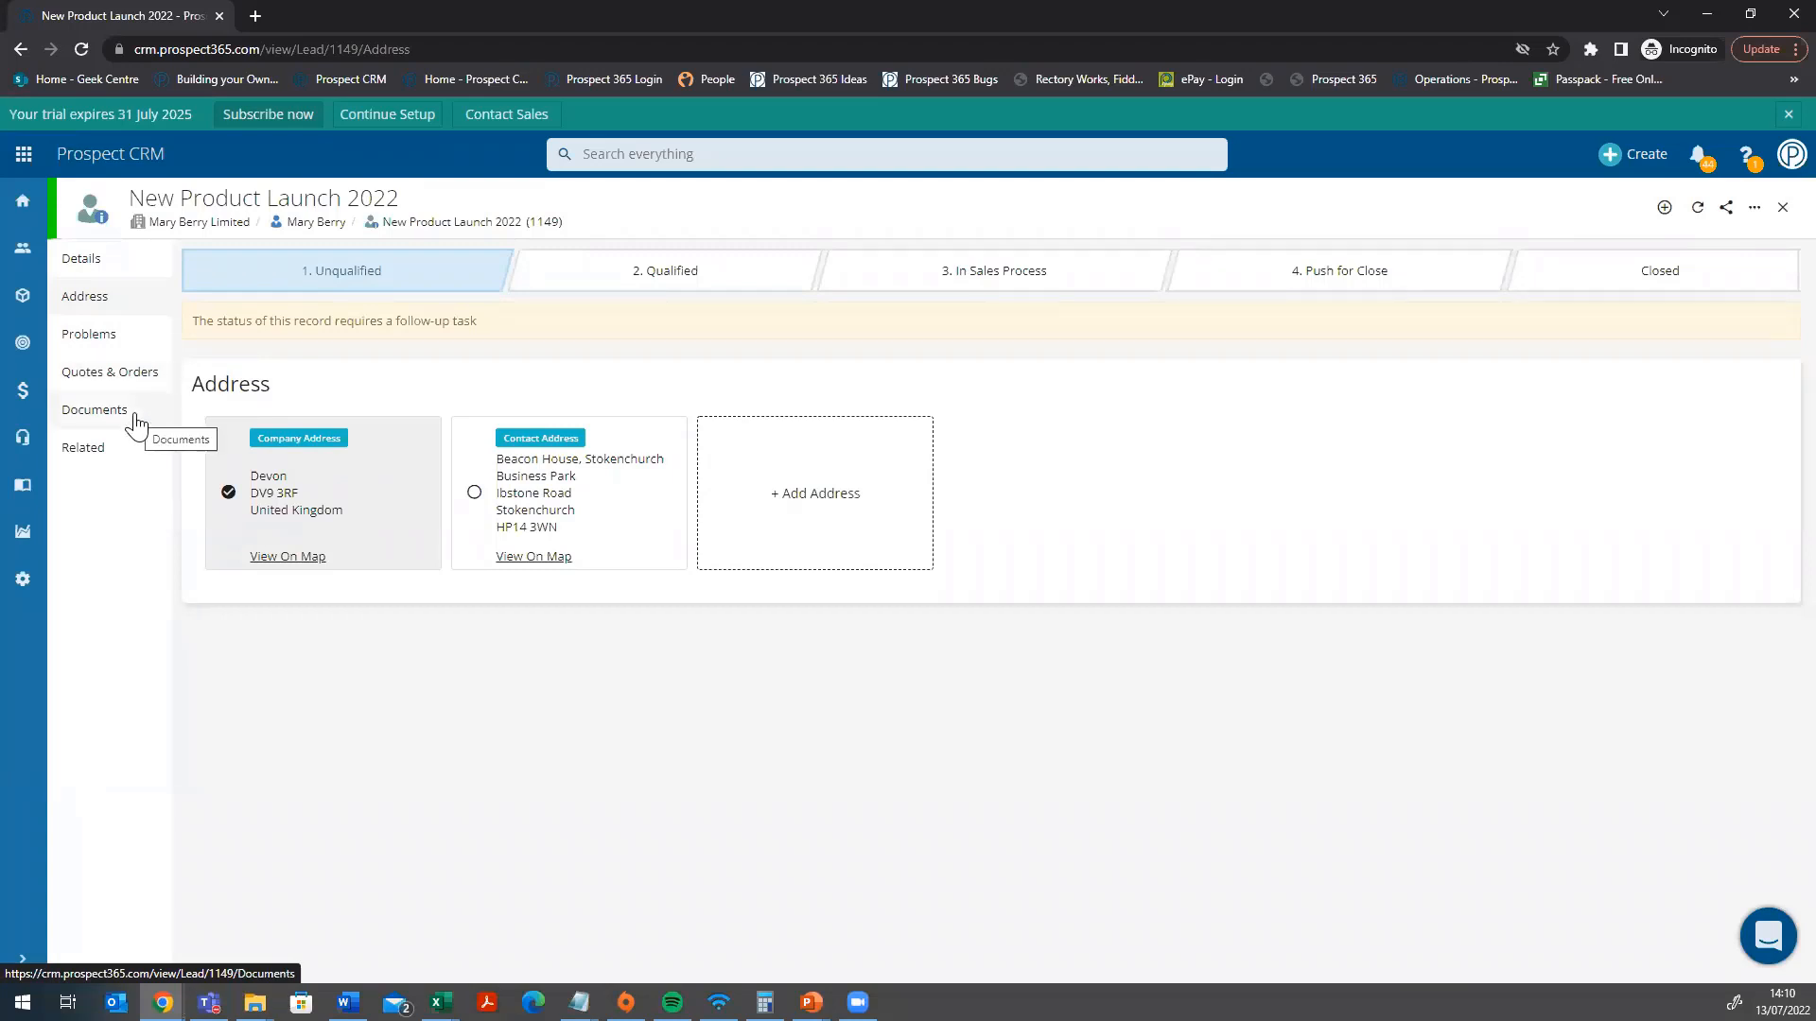
{"action": "left_click", "coordinate": [143, 262]}
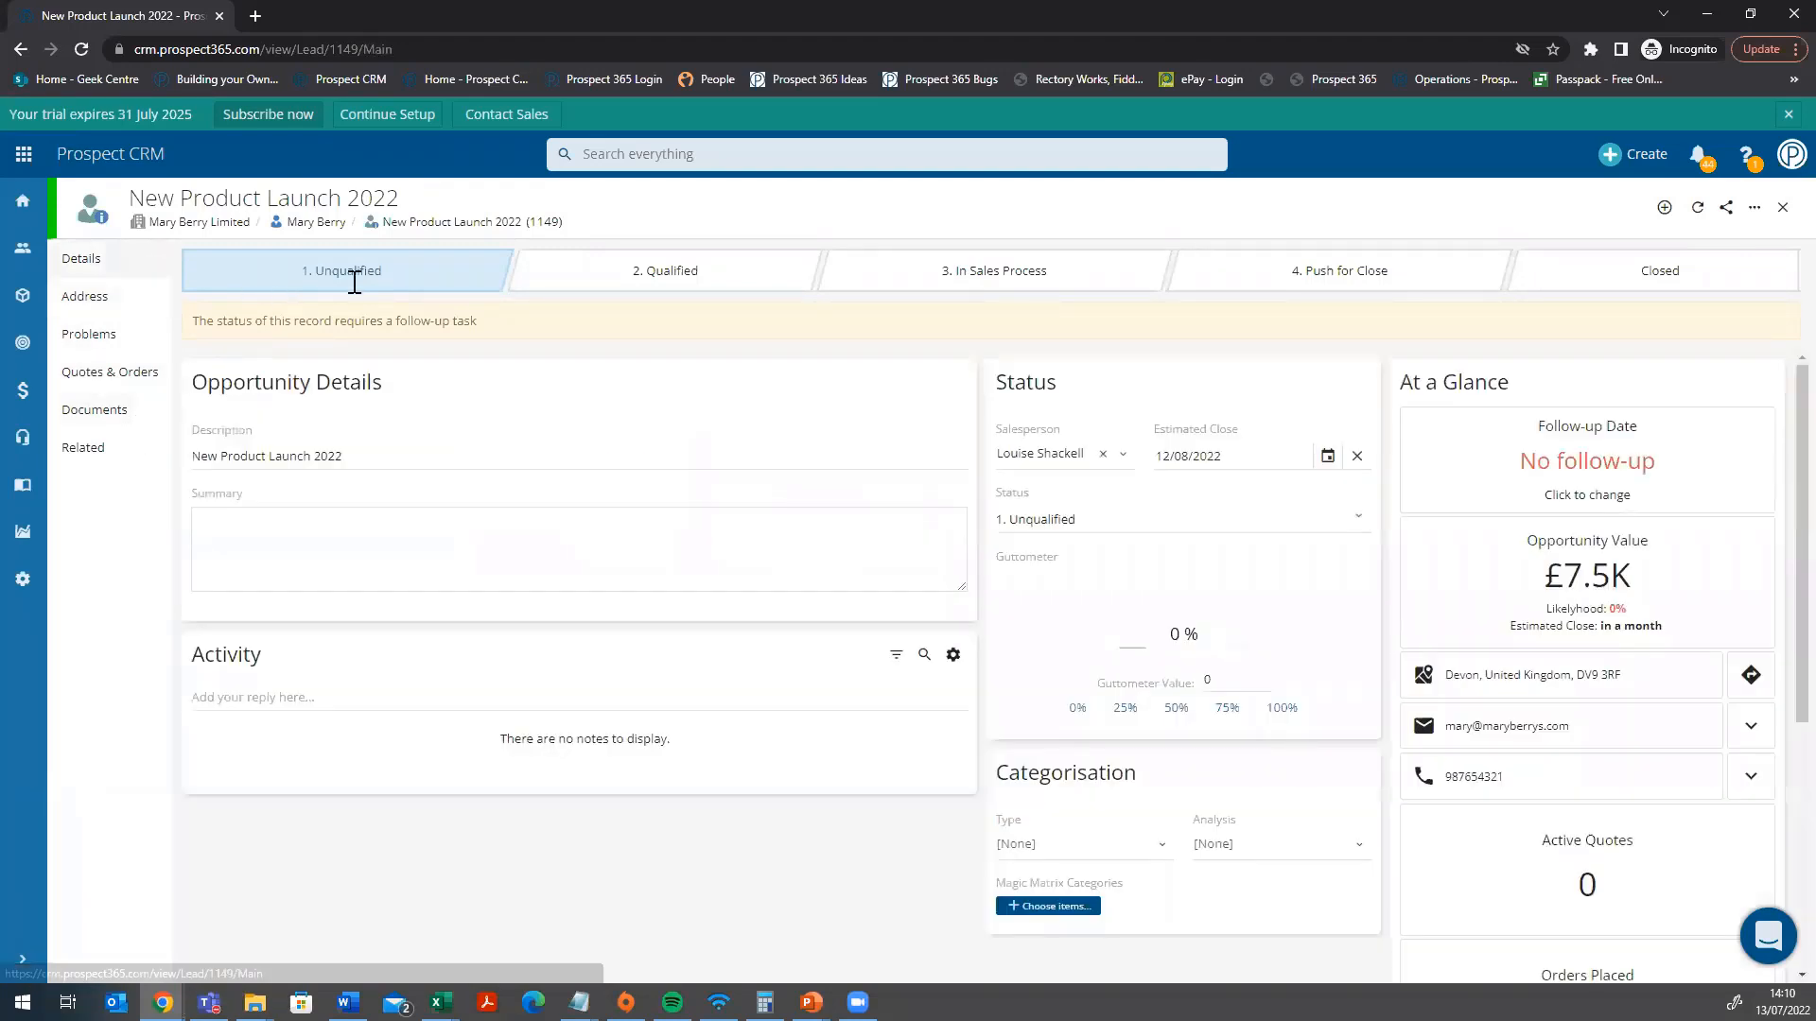
{"action": "left_click", "coordinate": [285, 554]}
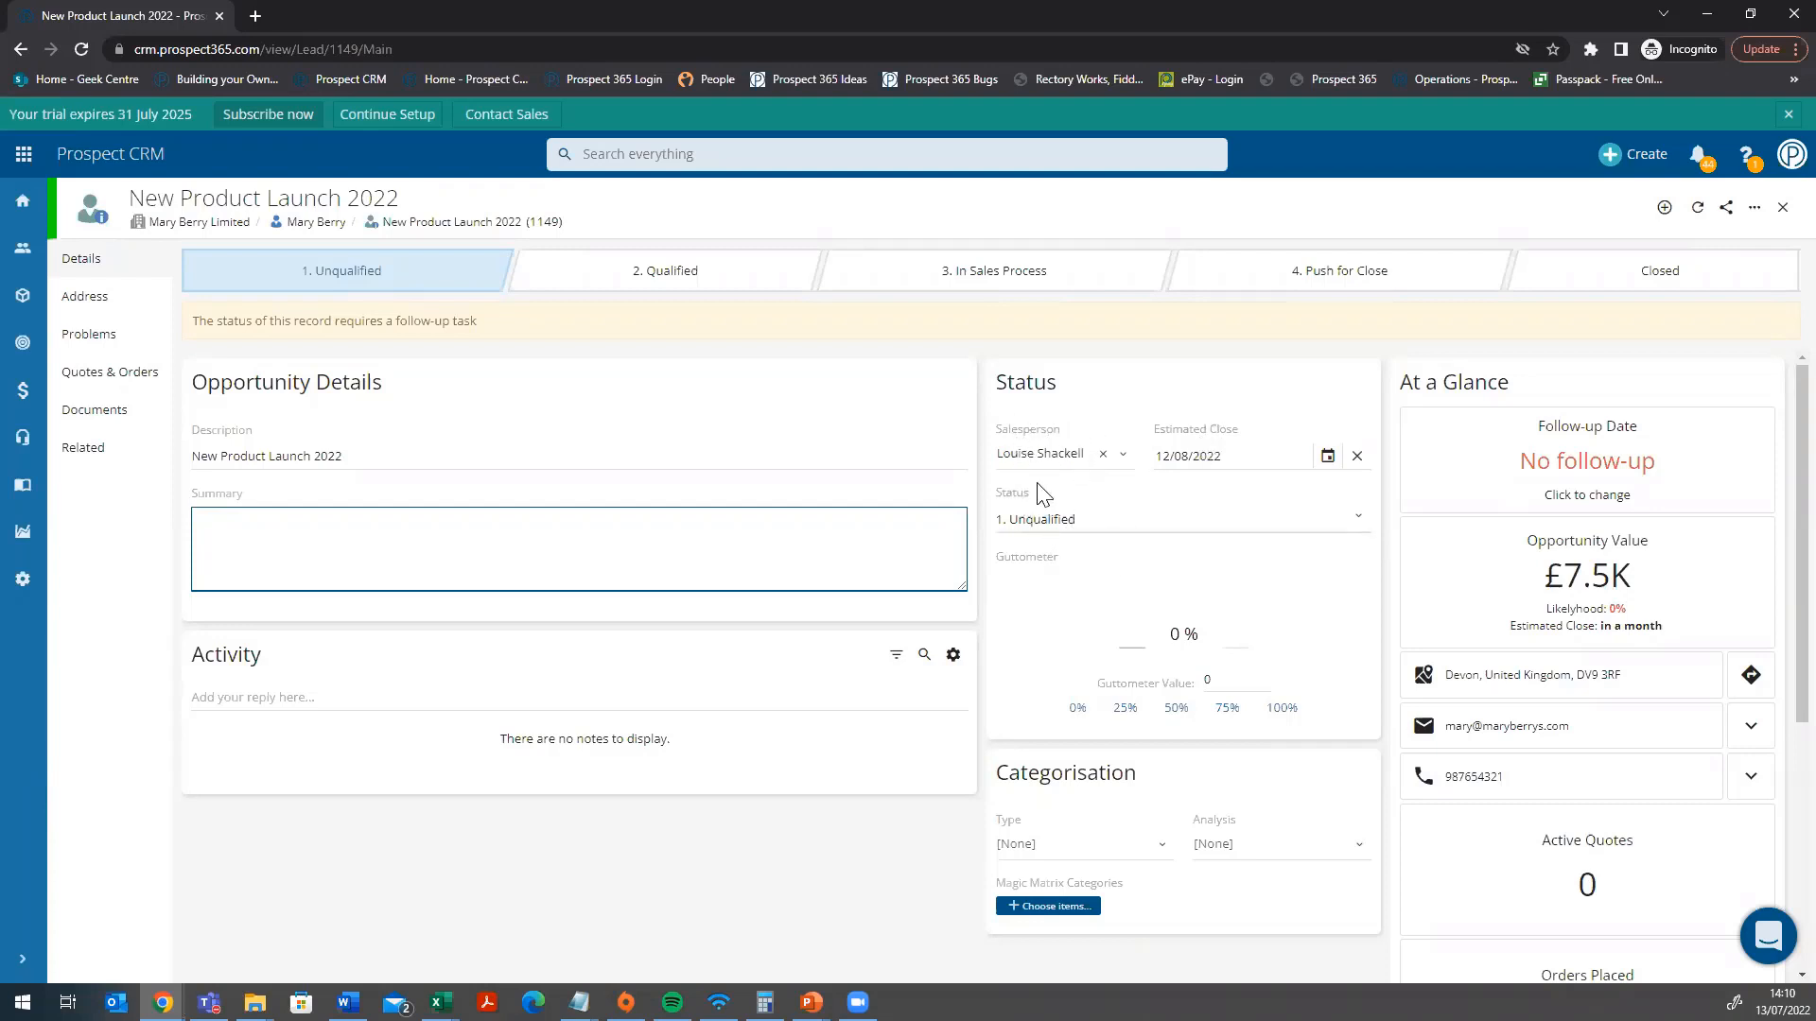
{"action": "left_click", "coordinate": [1106, 509]}
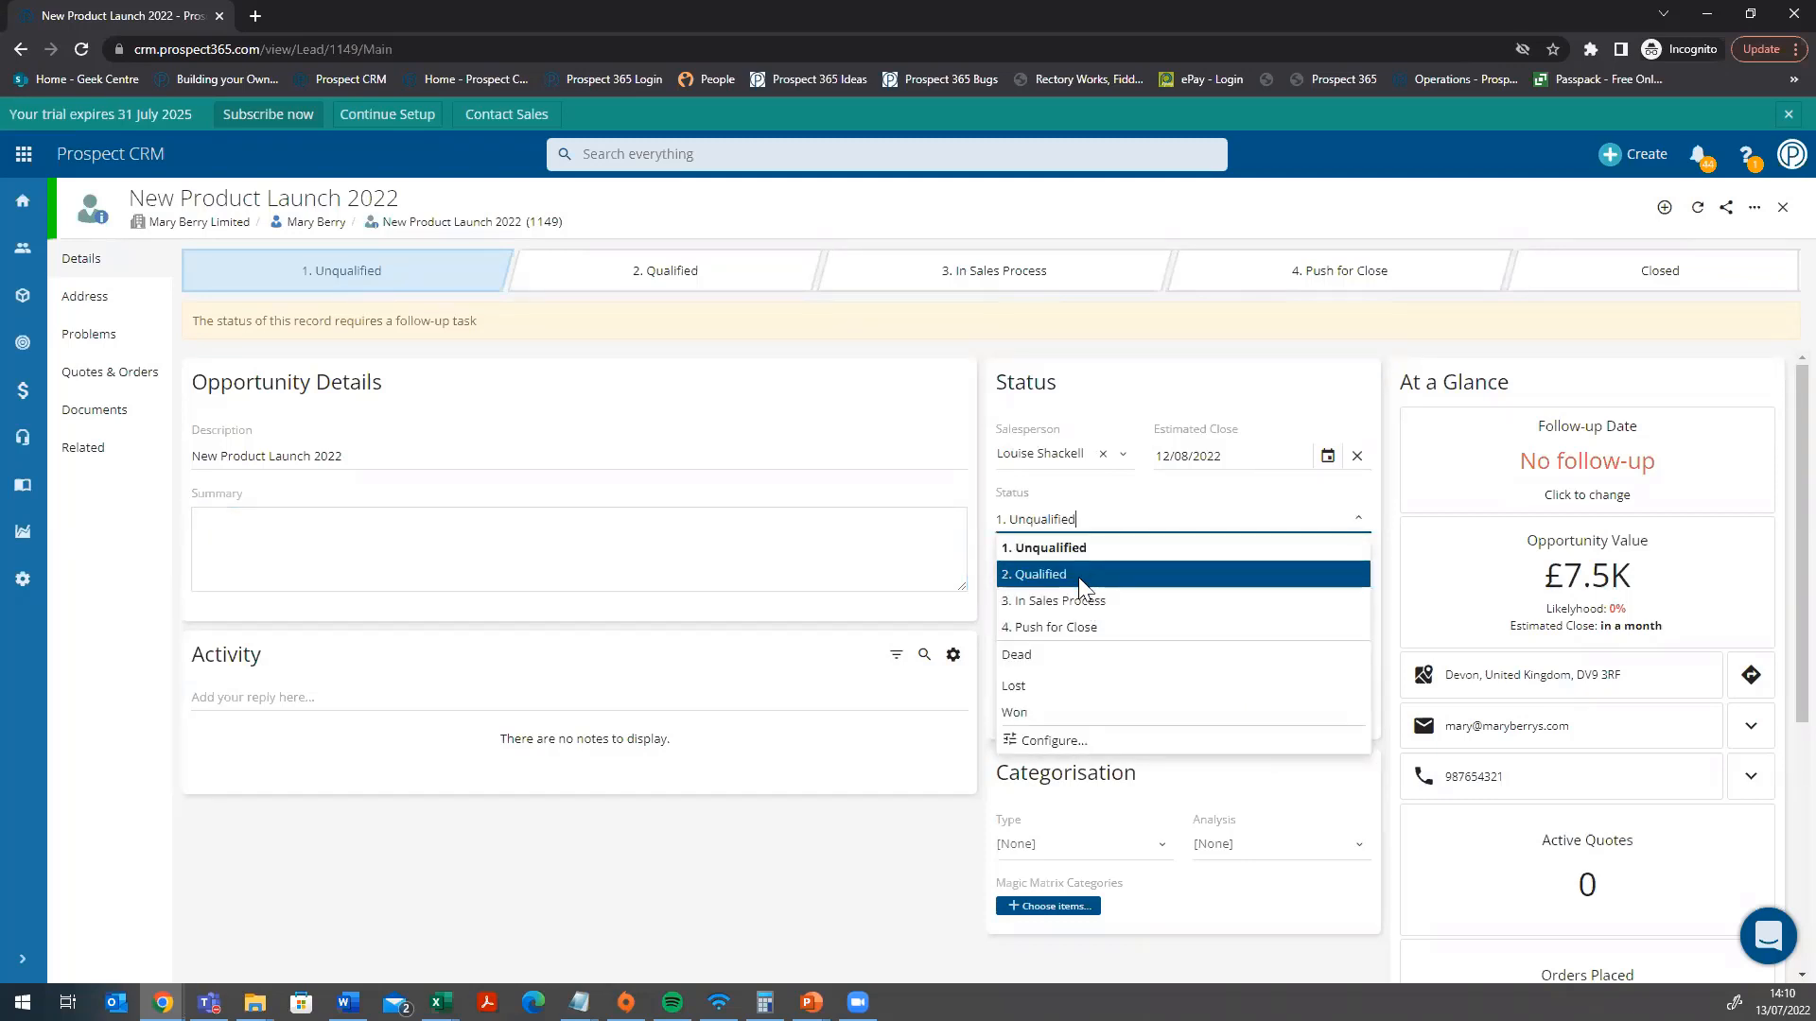
{"action": "left_click", "coordinate": [986, 497]}
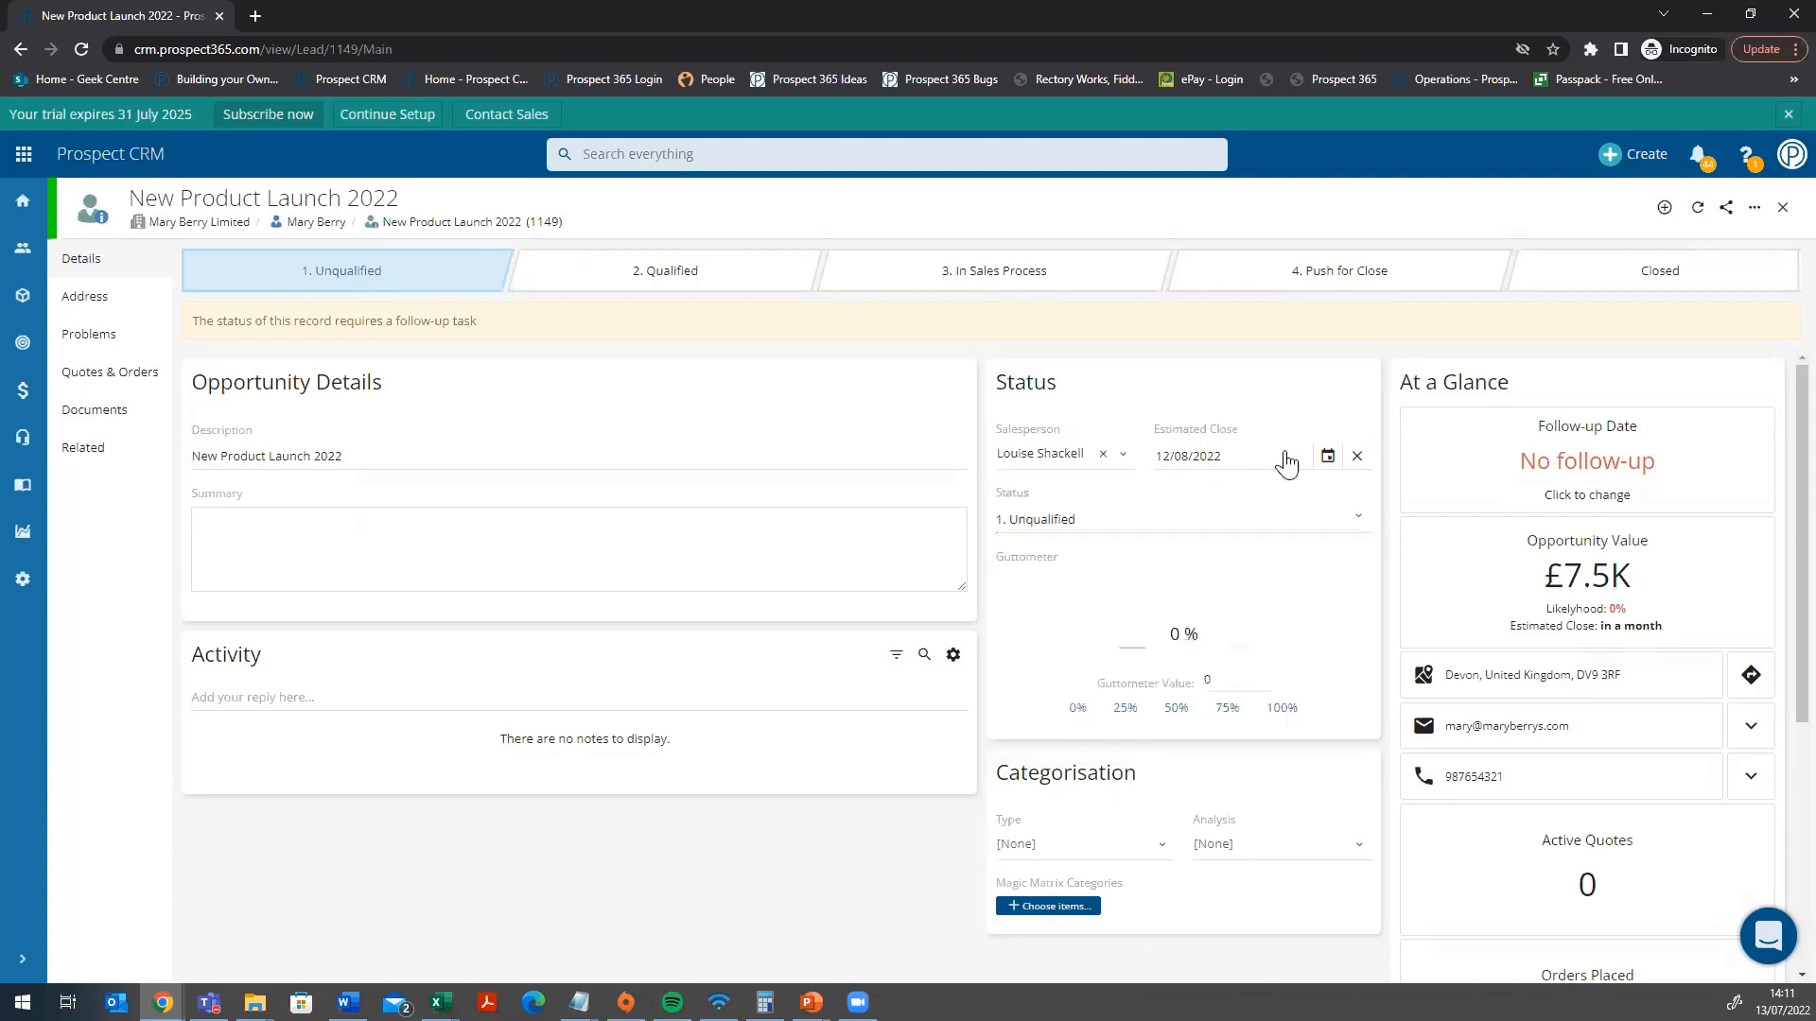
- Set the opportunity's estimated close date to 31/07/2022 and its Guttometer value to 25%
{"action": "left_click", "coordinate": [1286, 461]}
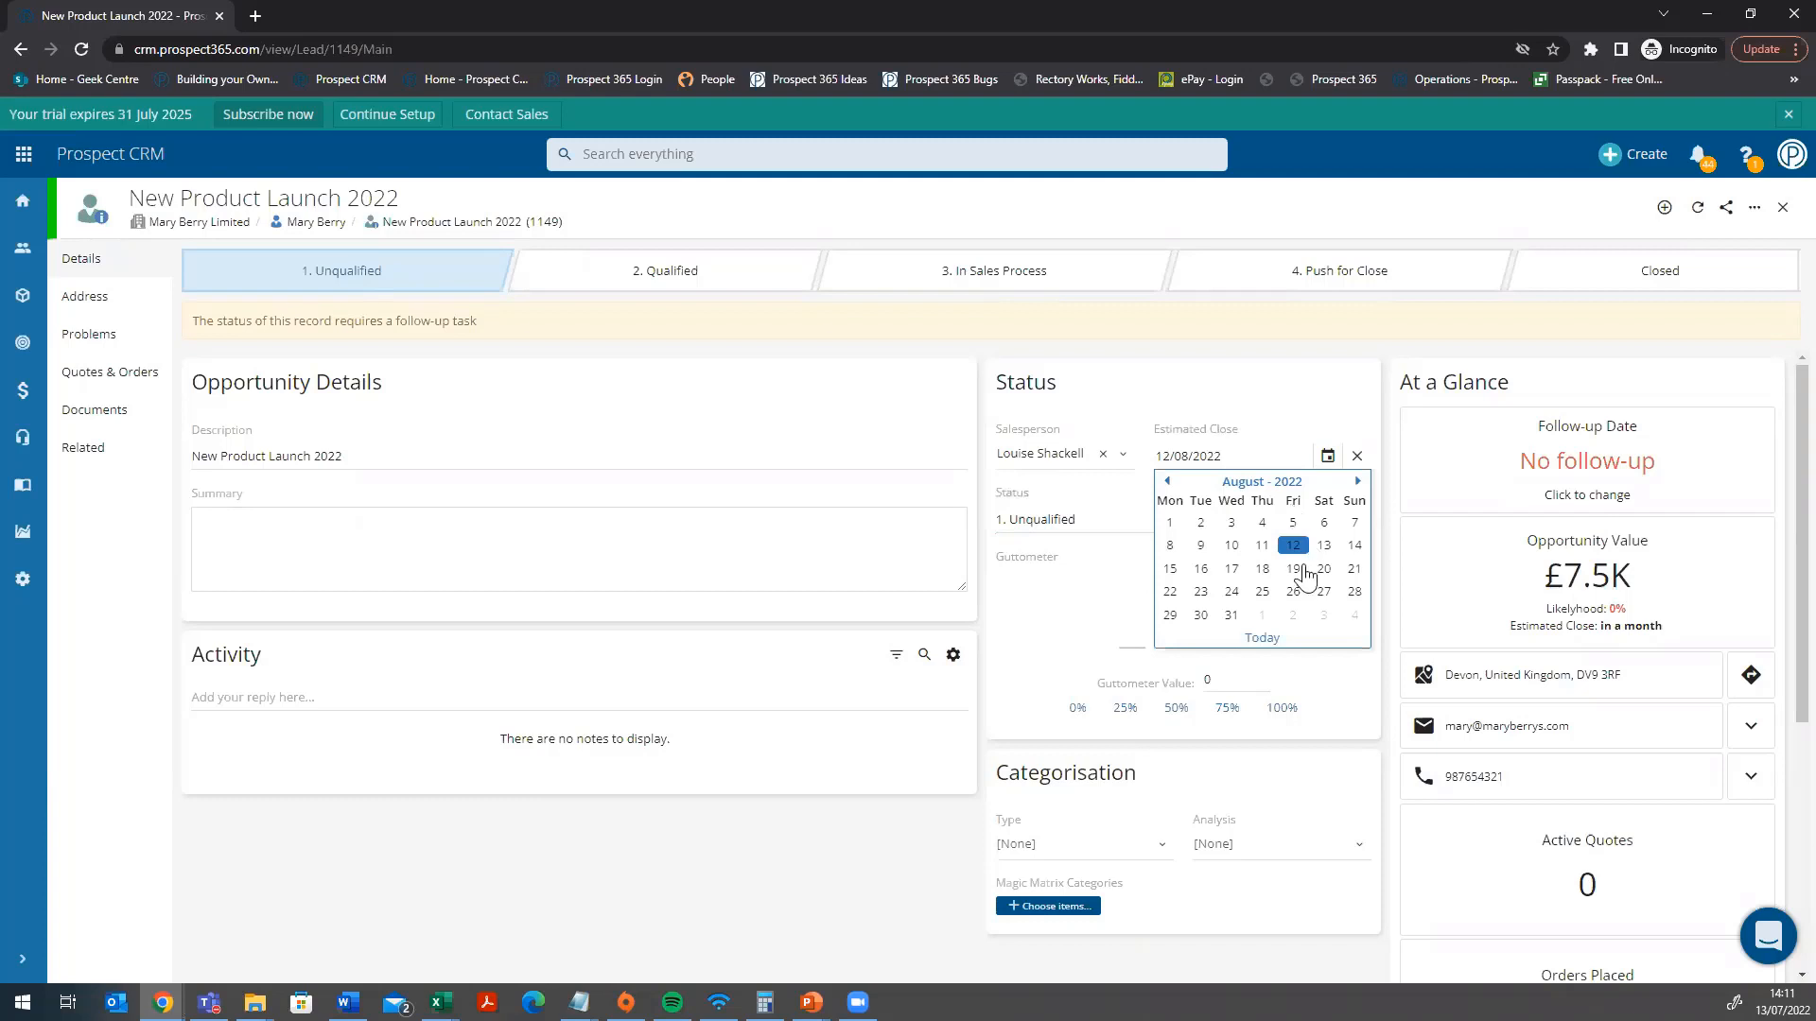
{"action": "left_click", "coordinate": [1165, 482]}
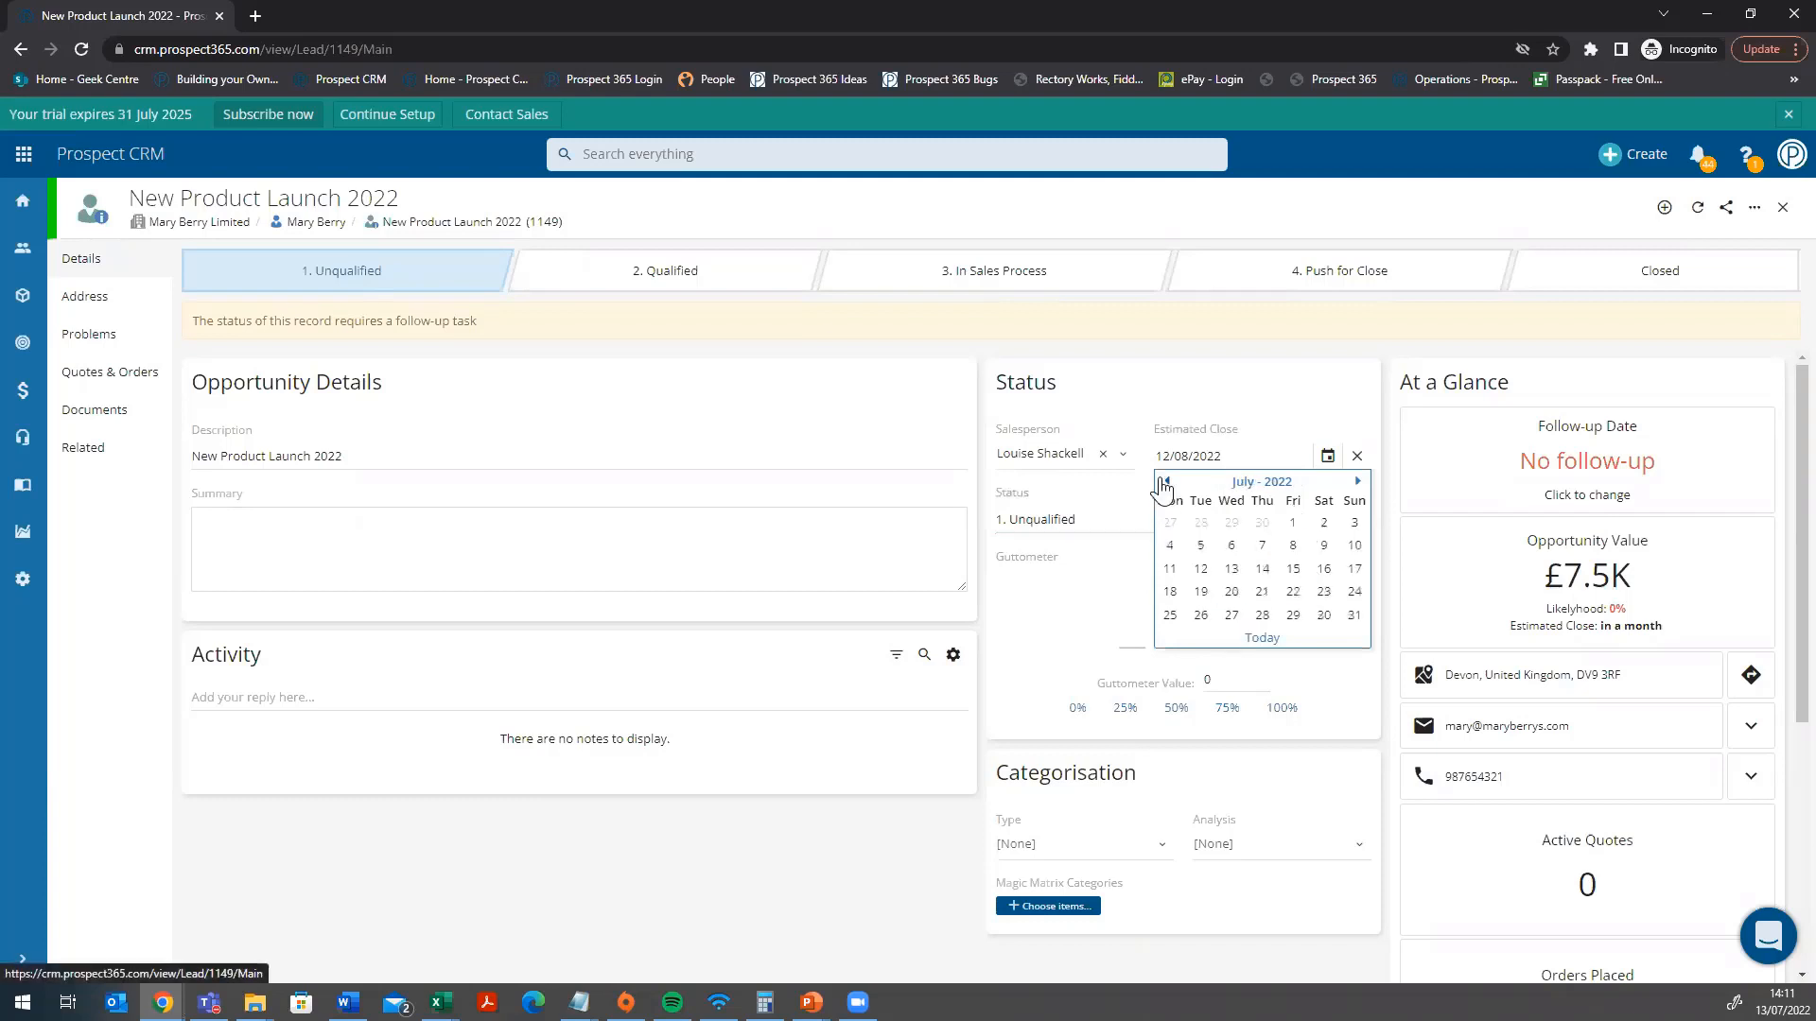
{"action": "left_click", "coordinate": [1354, 616]}
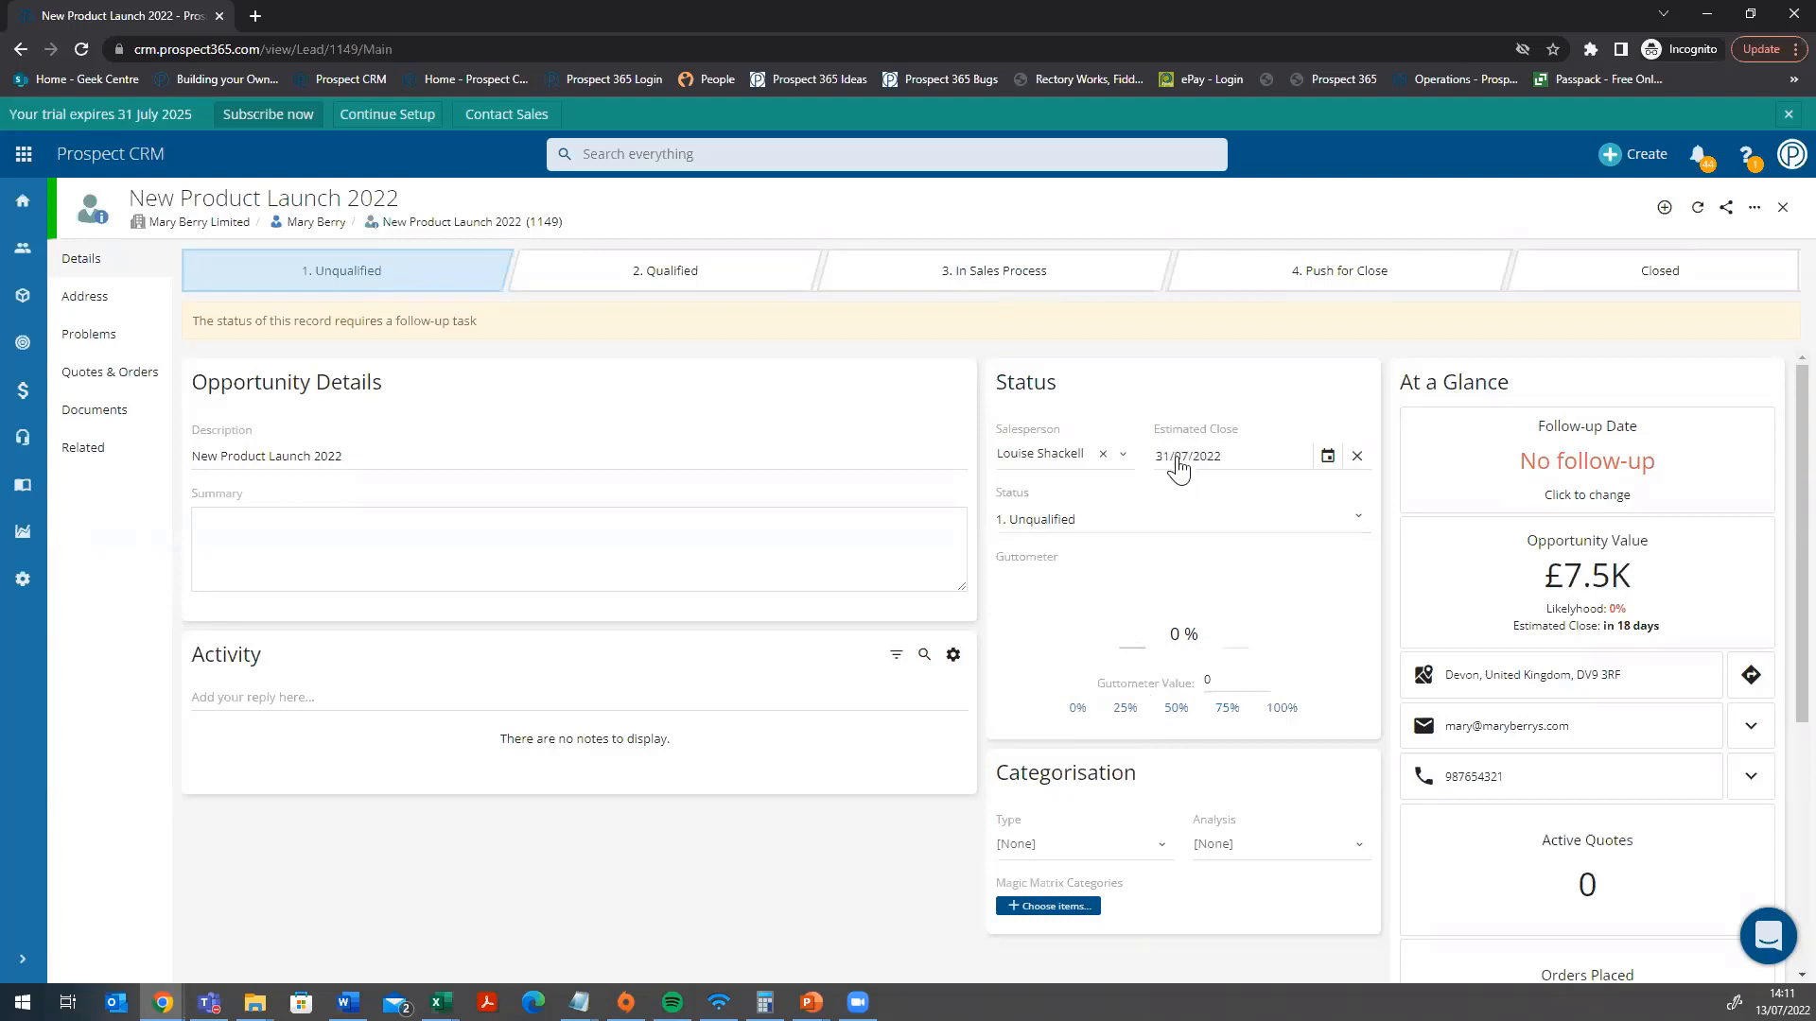
{"action": "left_click", "coordinate": [1123, 710]}
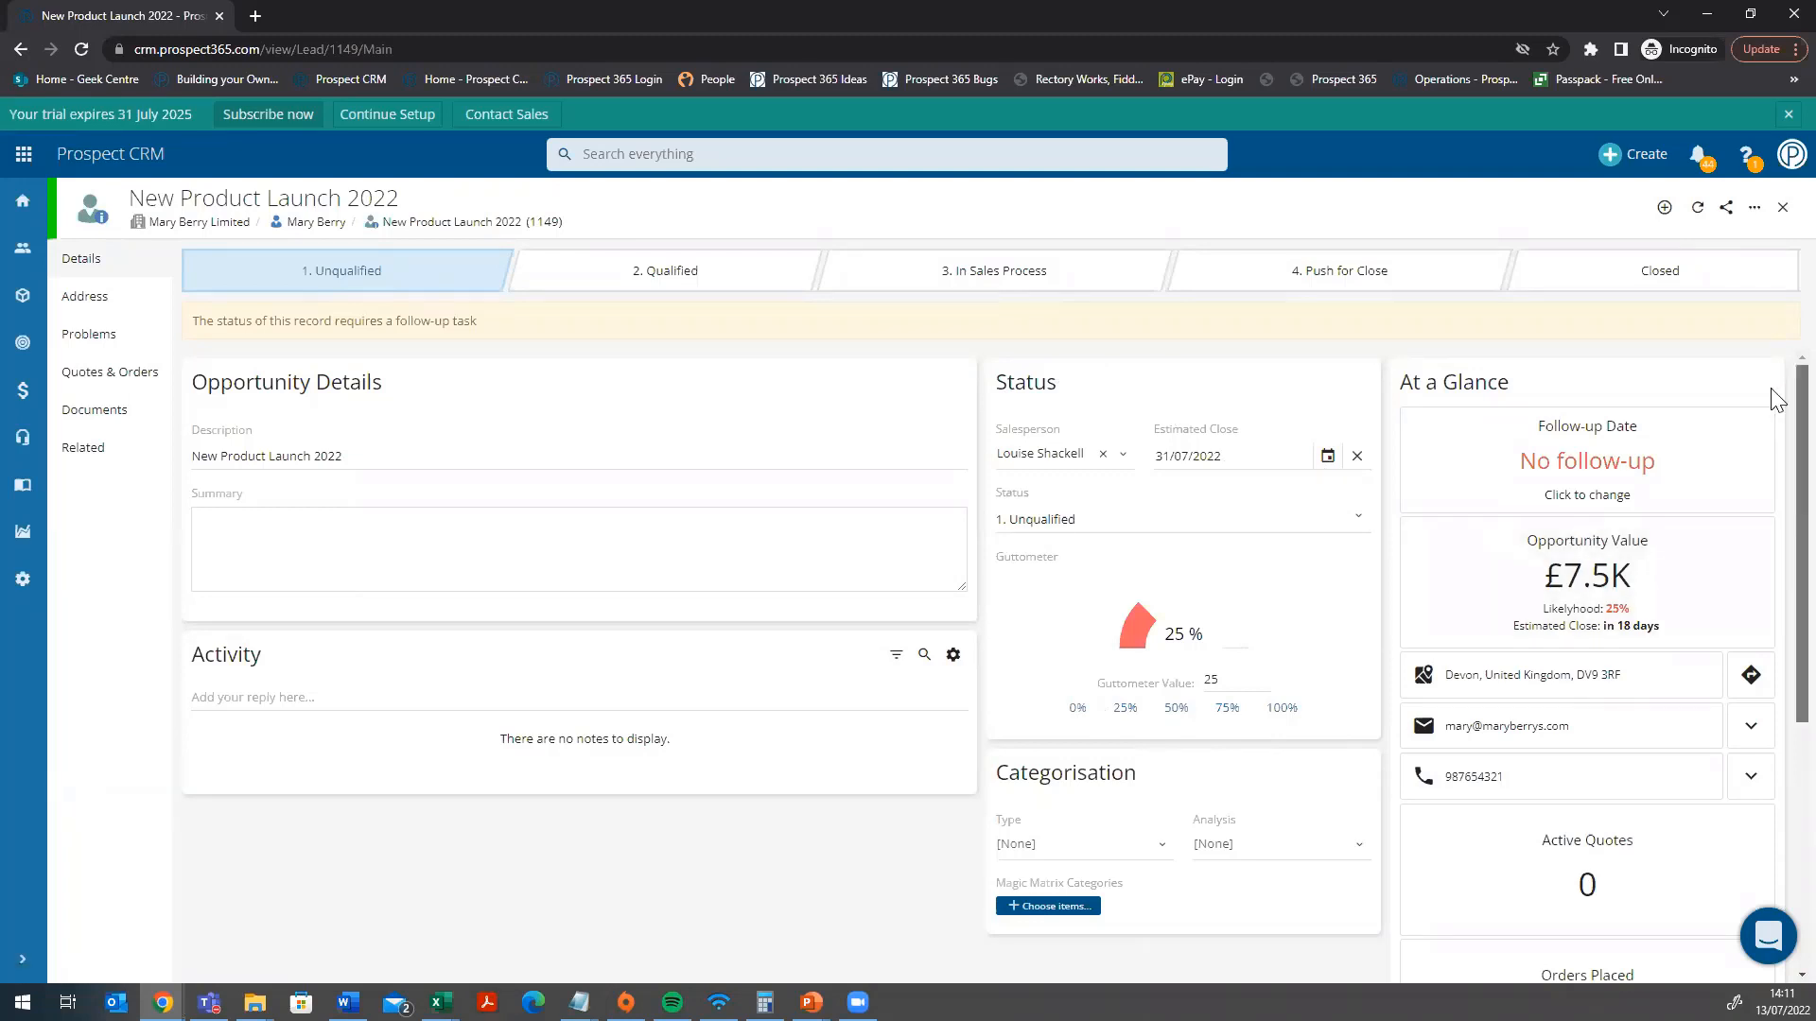
- Draft an activity note about speaking to the contact, who "is intrested and wants quote- quote sent follow up next week"
{"action": "scroll", "coordinate": [1773, 385], "scroll_direction": "down", "scroll_amount": 1}
{"action": "scroll", "coordinate": [1773, 385], "scroll_direction": "up", "scroll_amount": 1}
{"action": "left_click", "coordinate": [346, 703]}
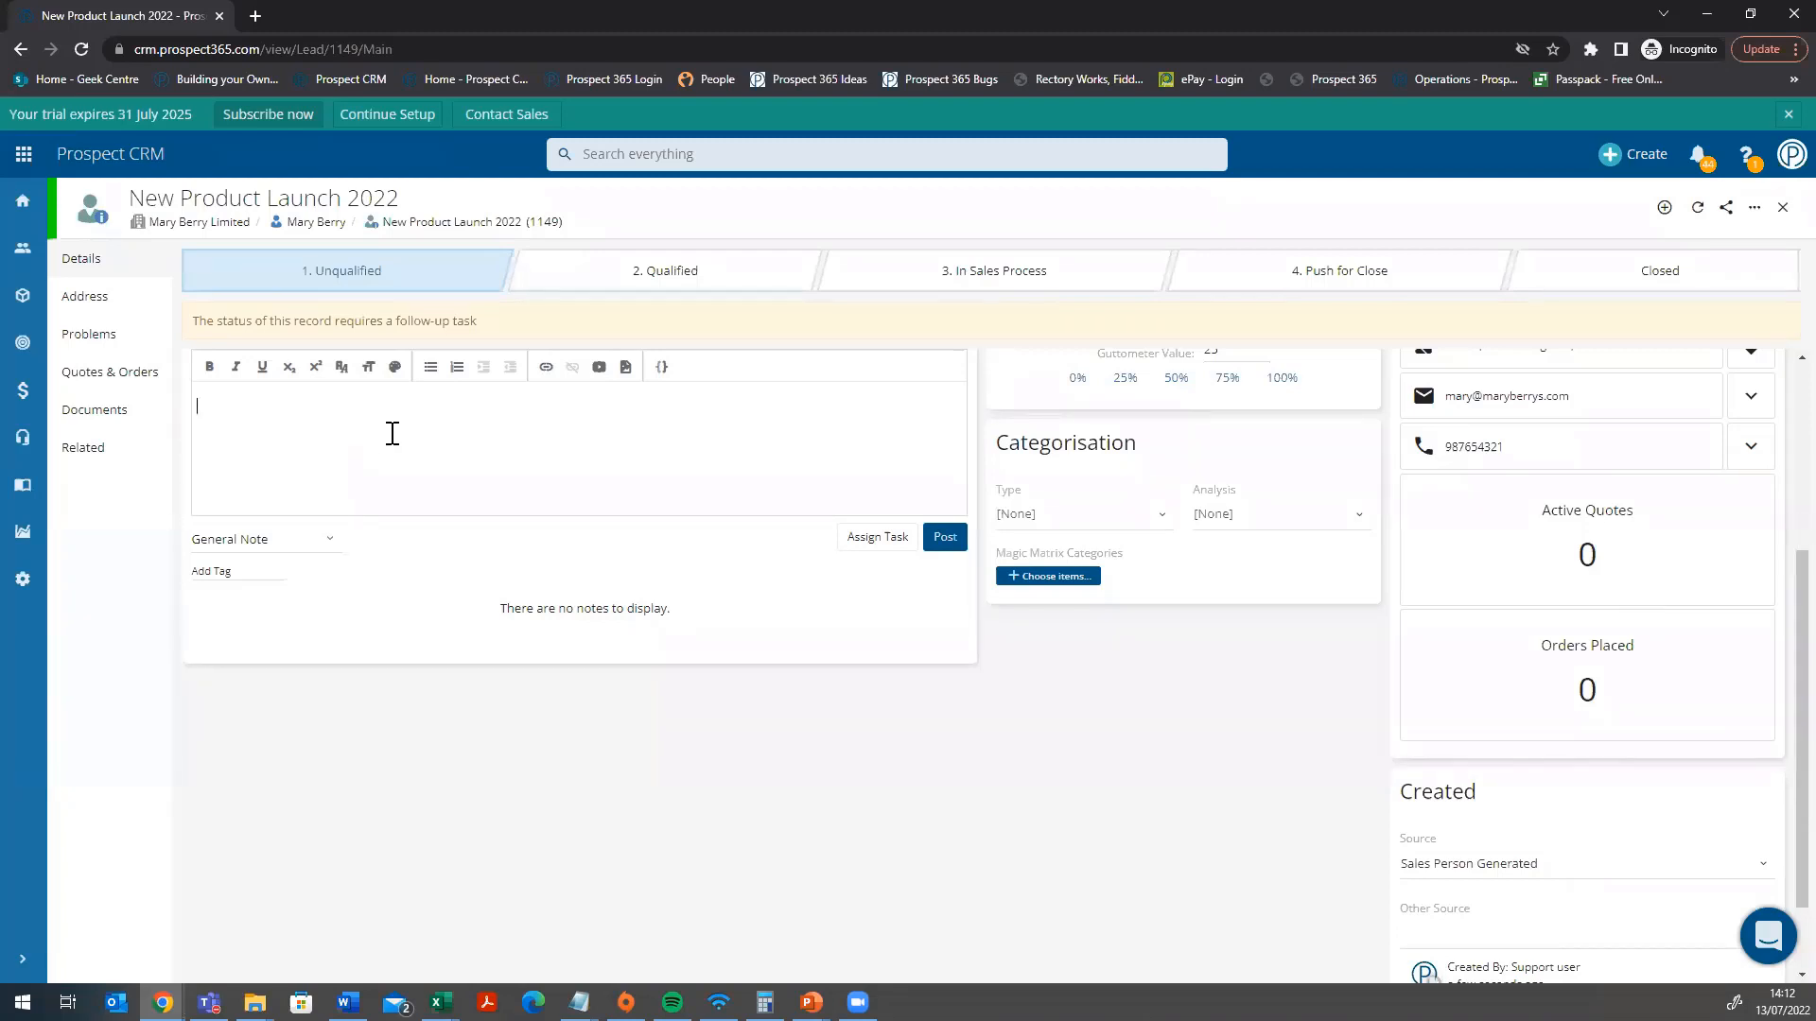
{"action": "type", "text": "spoke Maery she is intrested and wants quote- qupte sent"}
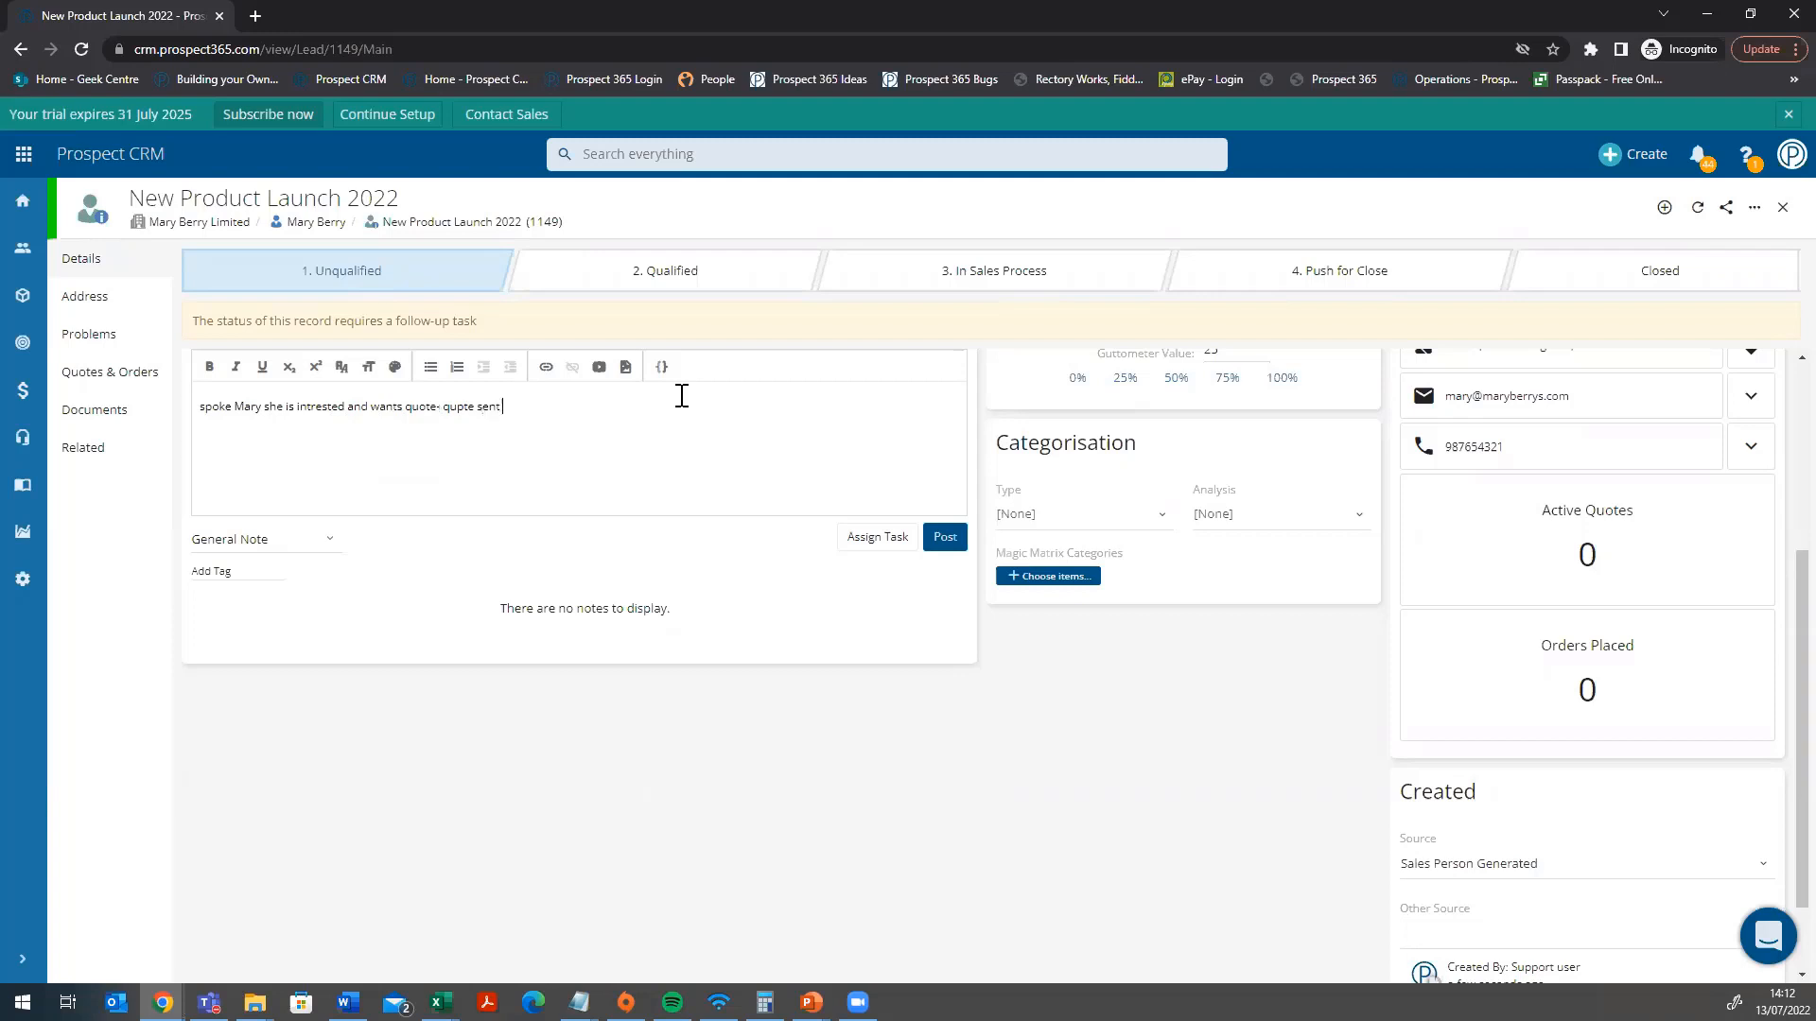
{"action": "key", "text": "BackSpace"}
{"action": "key", "text": "BackSpace"}
{"action": "key", "text": "BackSpace"}
{"action": "key", "text": "BackSpace"}
{"action": "key", "text": "BackSpace"}
{"action": "key", "text": "BackSpace"}
{"action": "type", "text": "ote sent follow u"}
{"action": "key", "text": "BackSpace"}
{"action": "key", "text": "BackSpace"}
{"action": "type", "text": "up next week"}
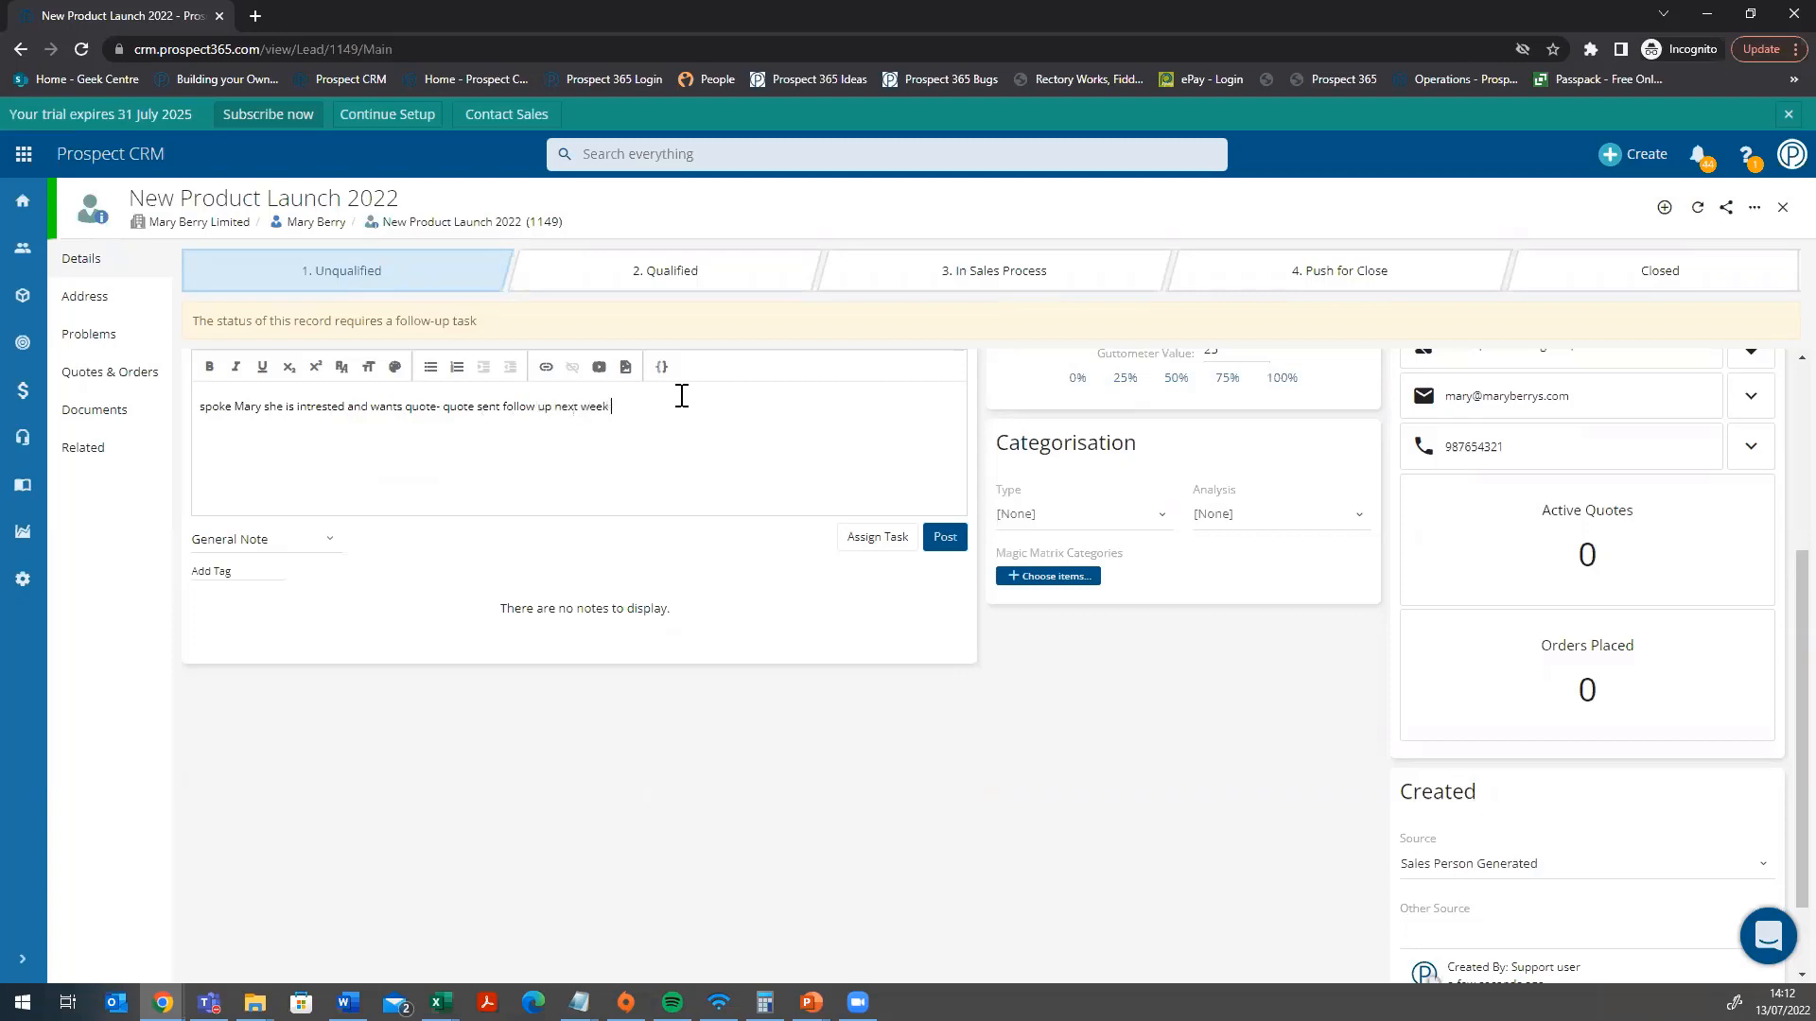
- Assign the note as a task to Support user for 13/07/2022, save it, and check the task list
{"action": "left_click", "coordinate": [875, 541]}
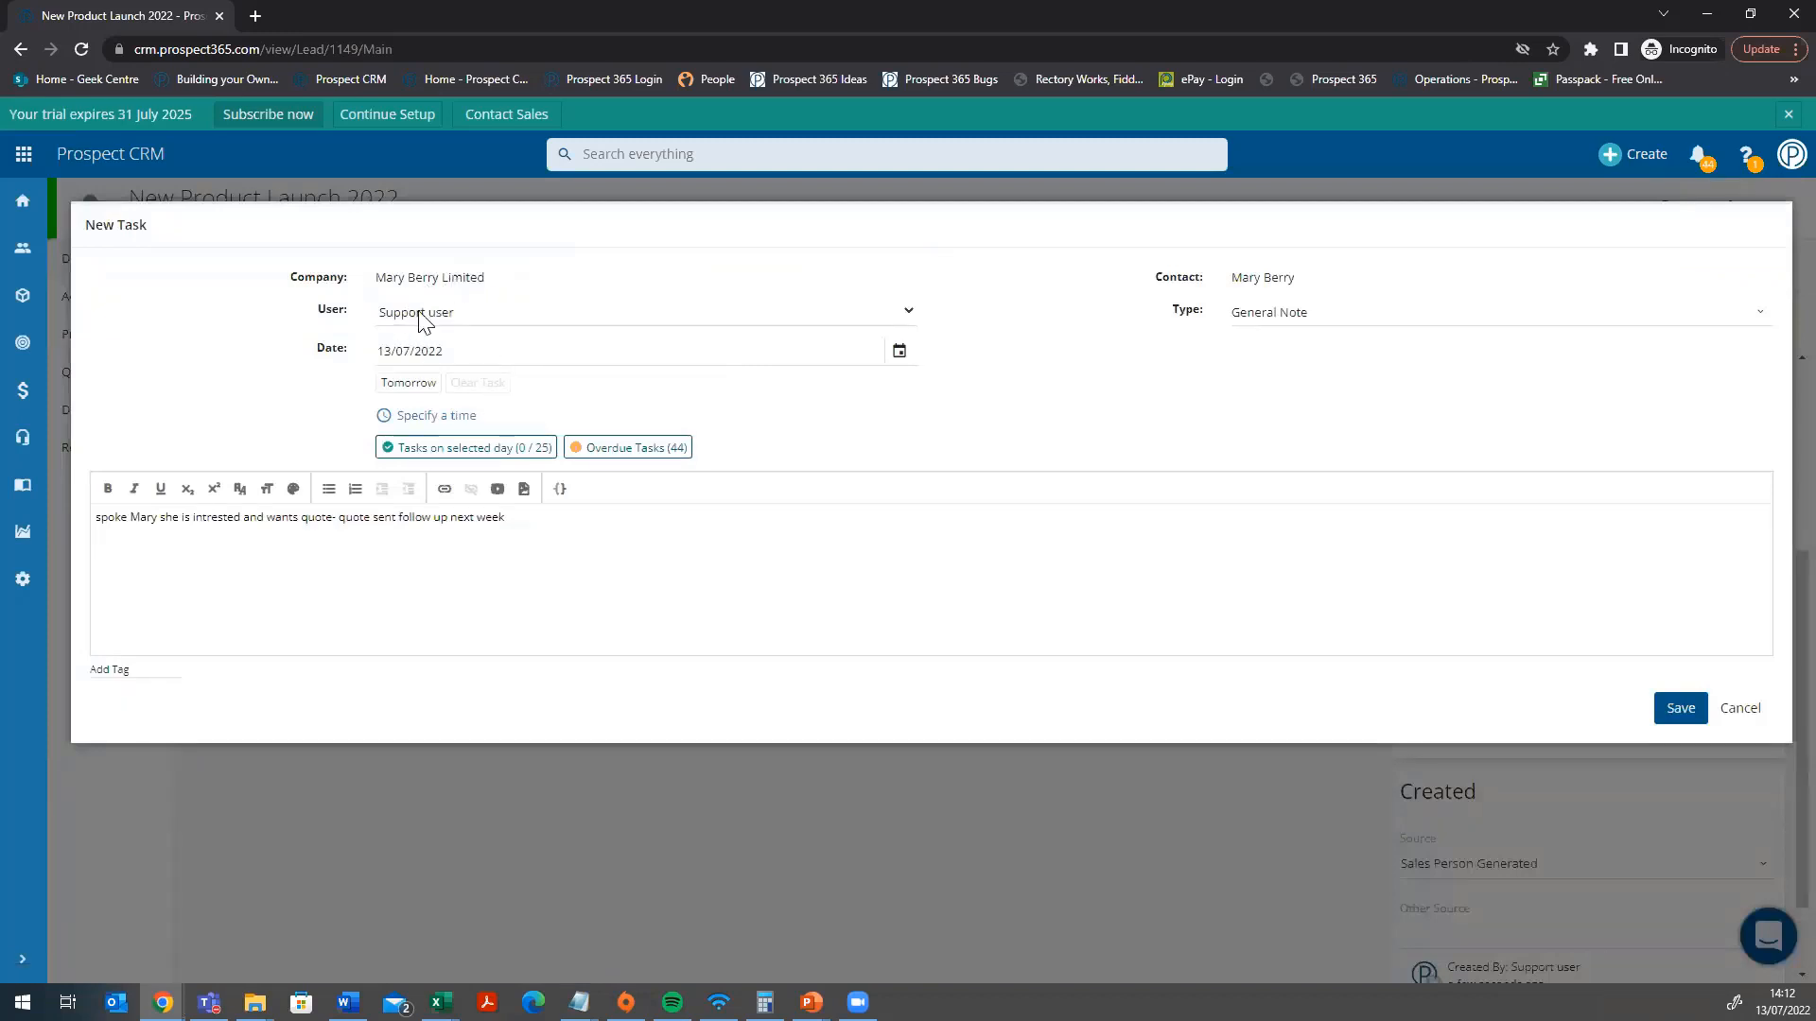
{"action": "left_click", "coordinate": [485, 320]}
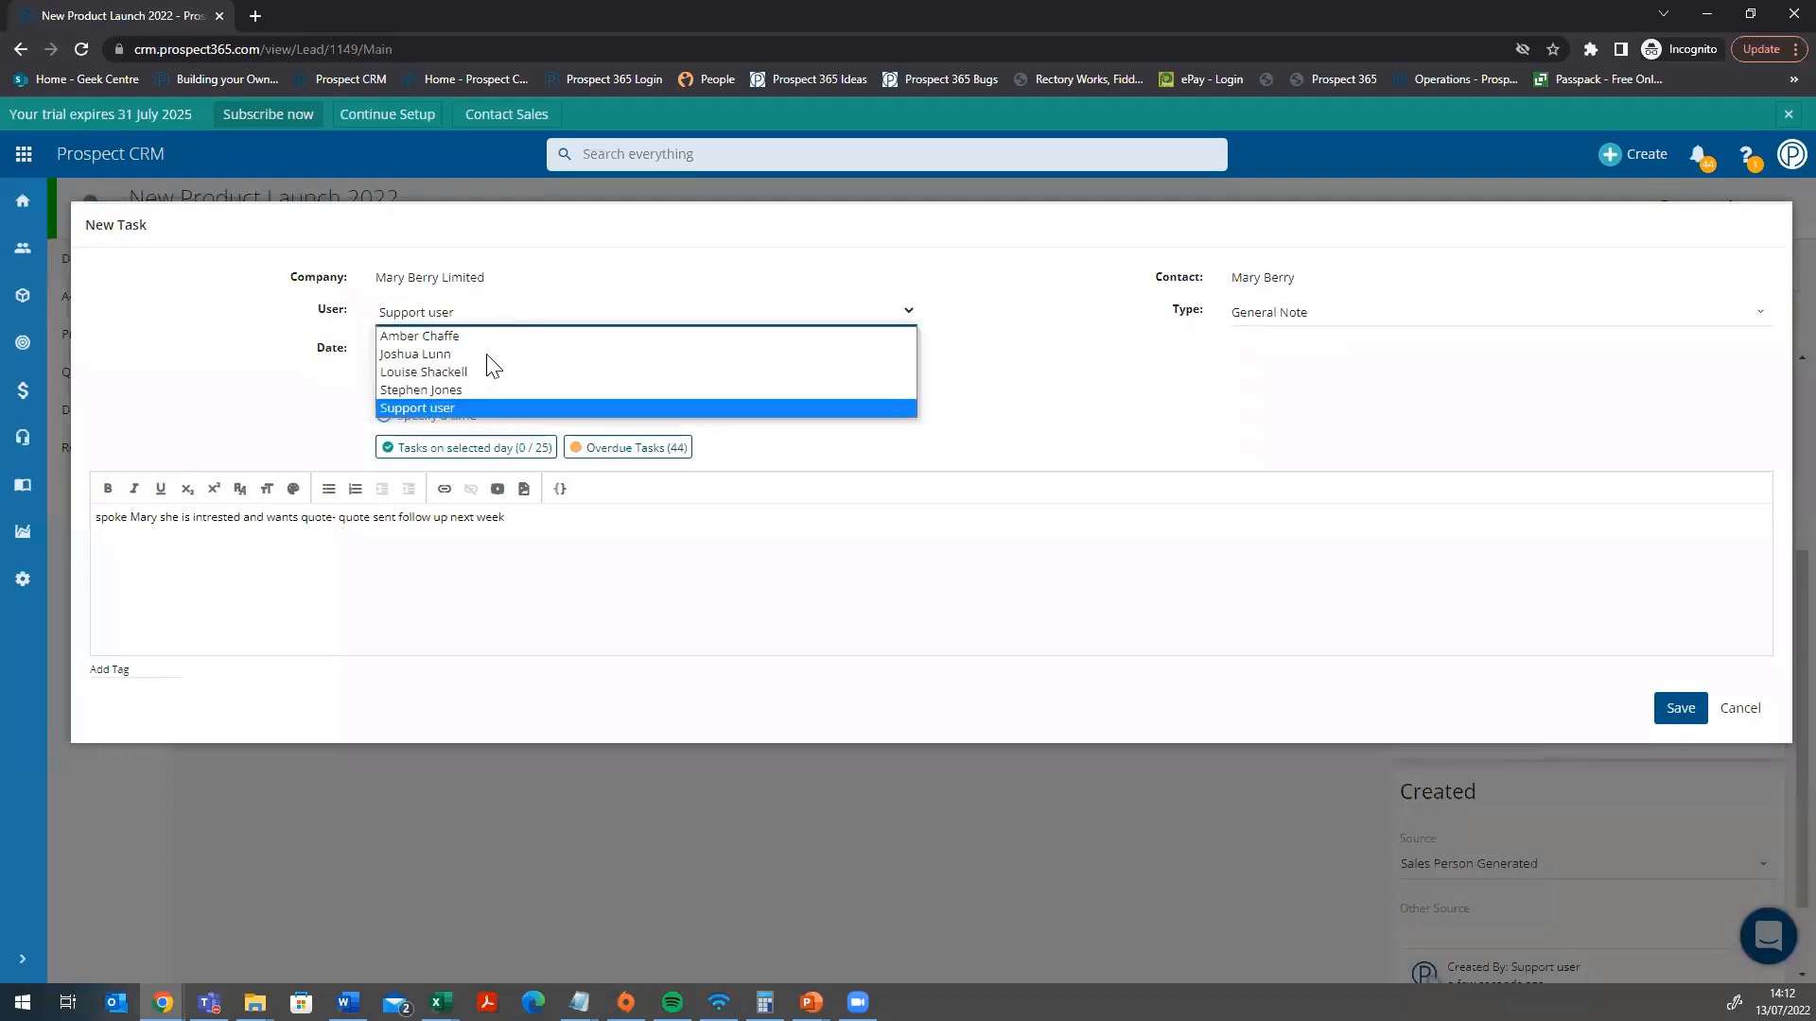
{"action": "left_click", "coordinate": [579, 311]}
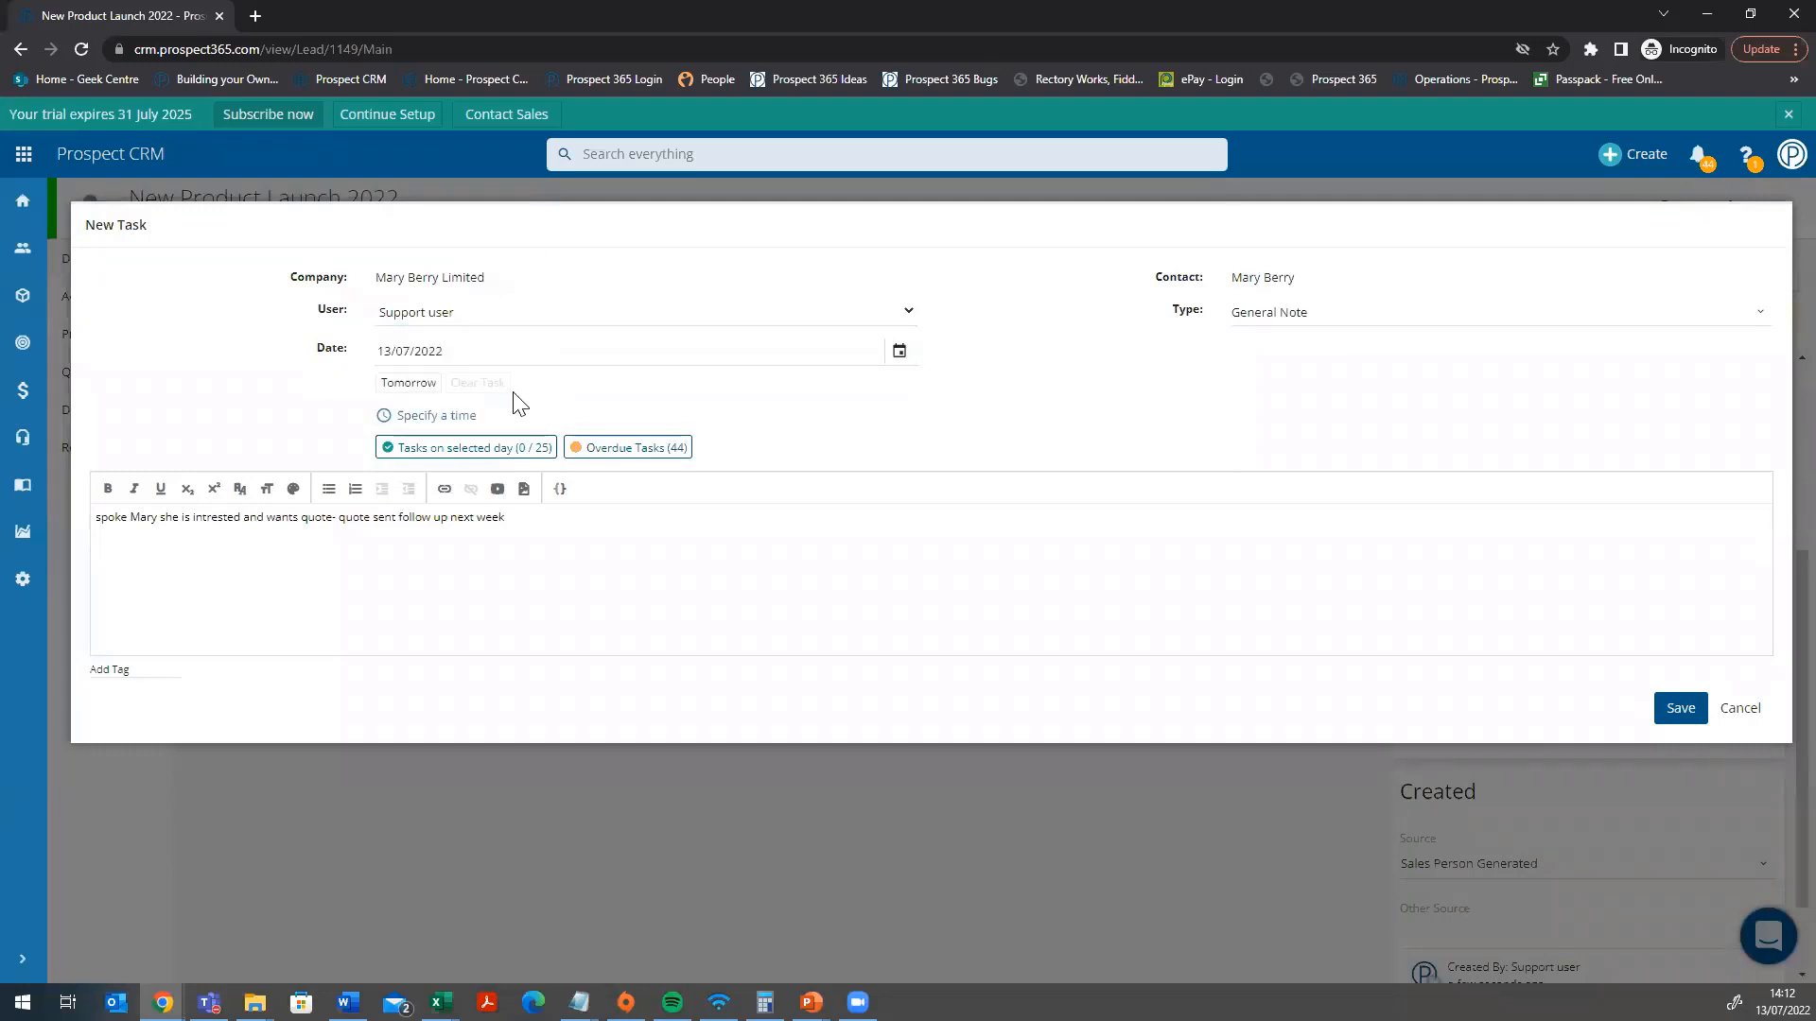
{"action": "left_click", "coordinate": [440, 359]}
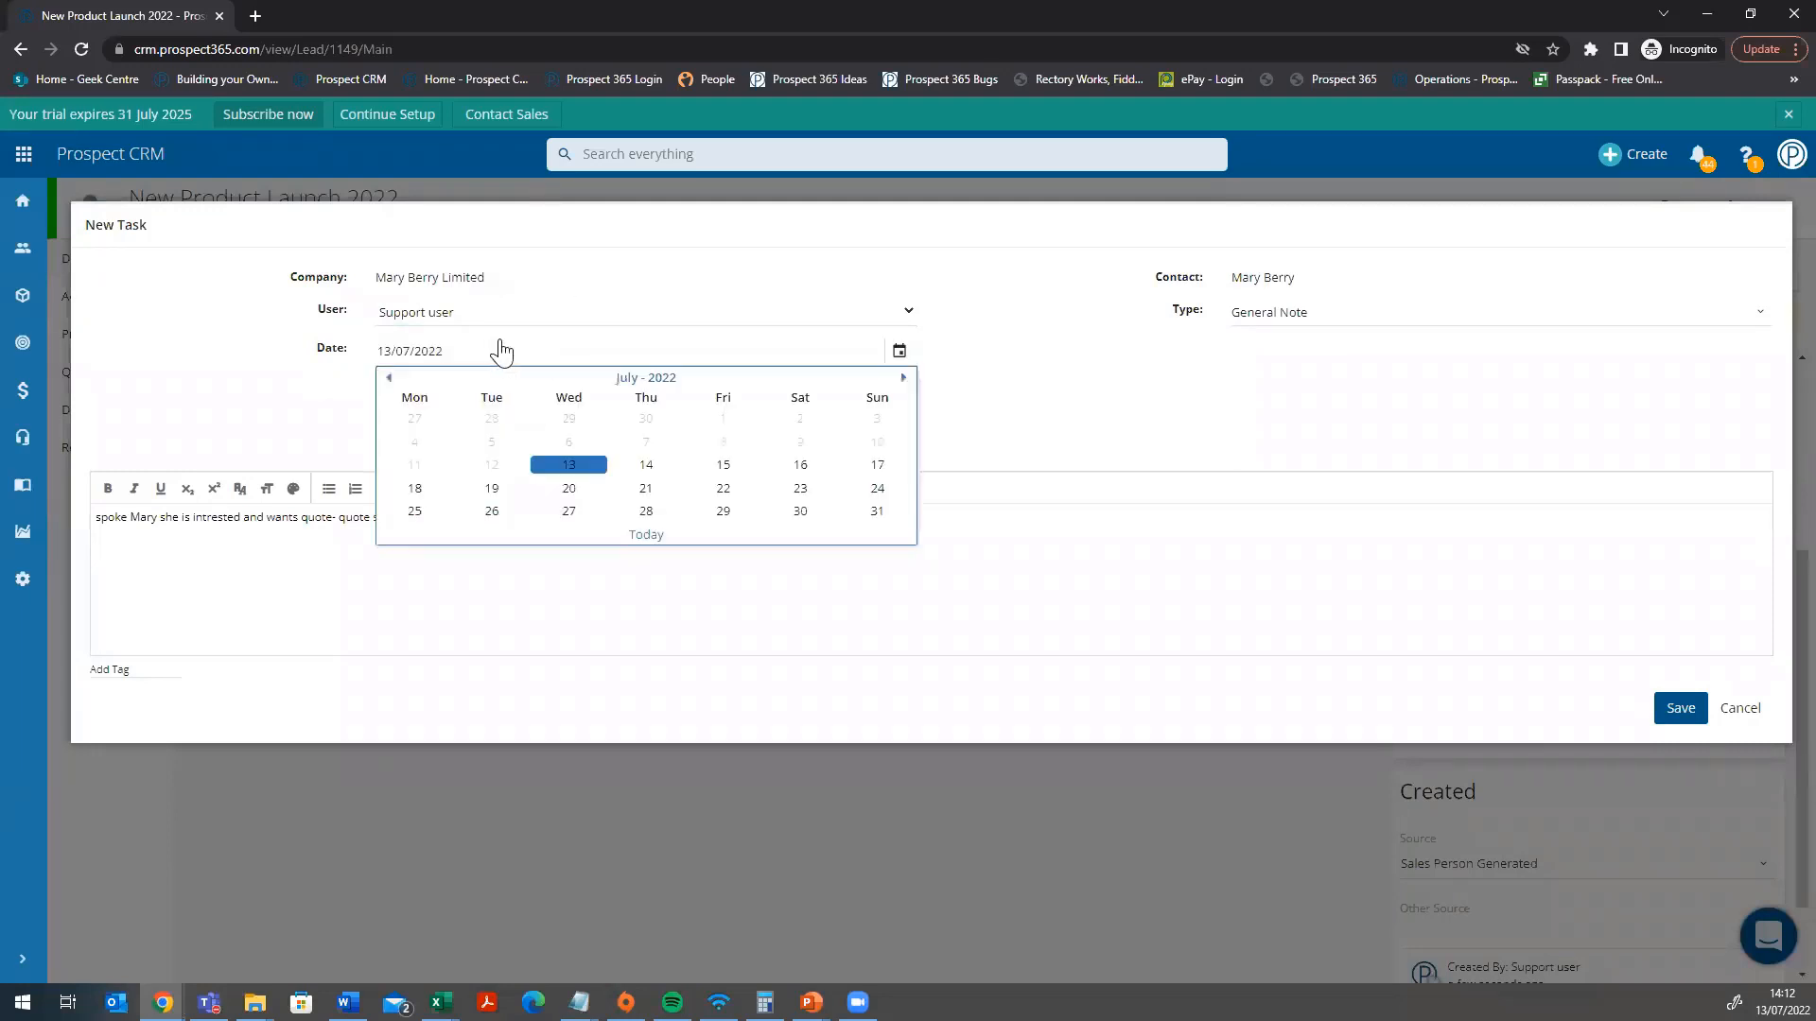
{"action": "left_click", "coordinate": [592, 473]}
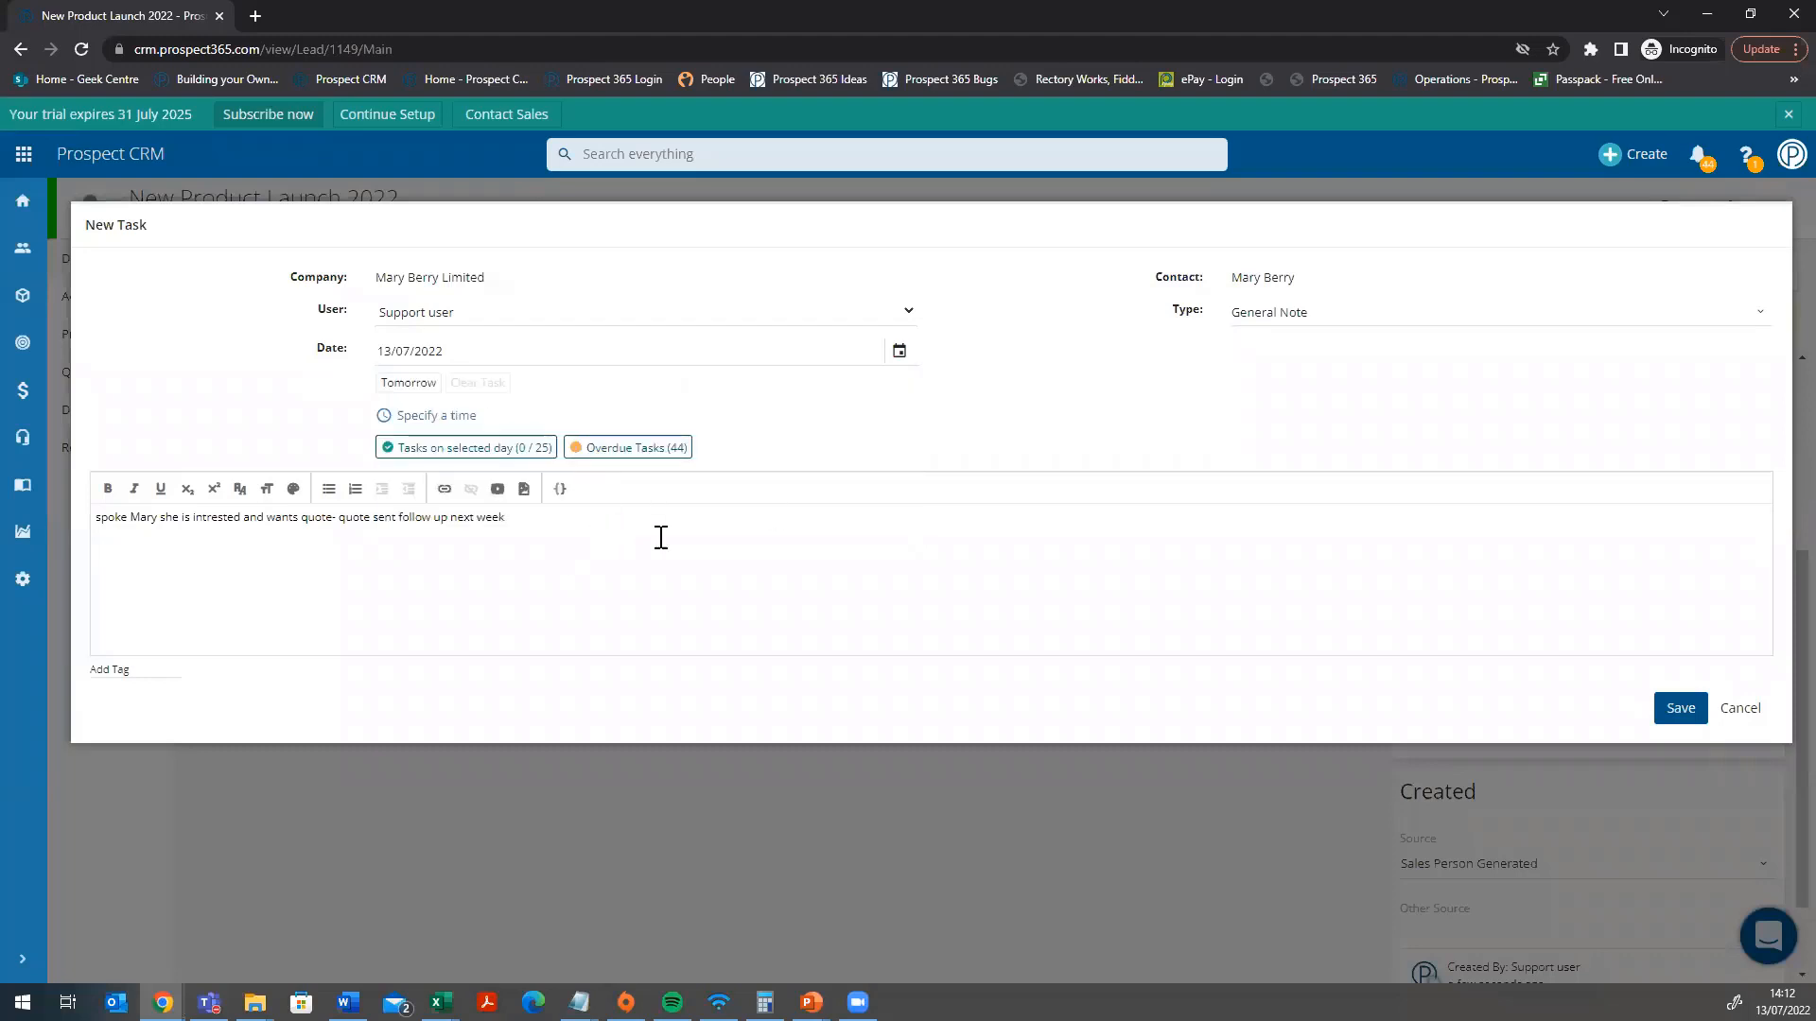
{"action": "left_click", "coordinate": [1678, 712]}
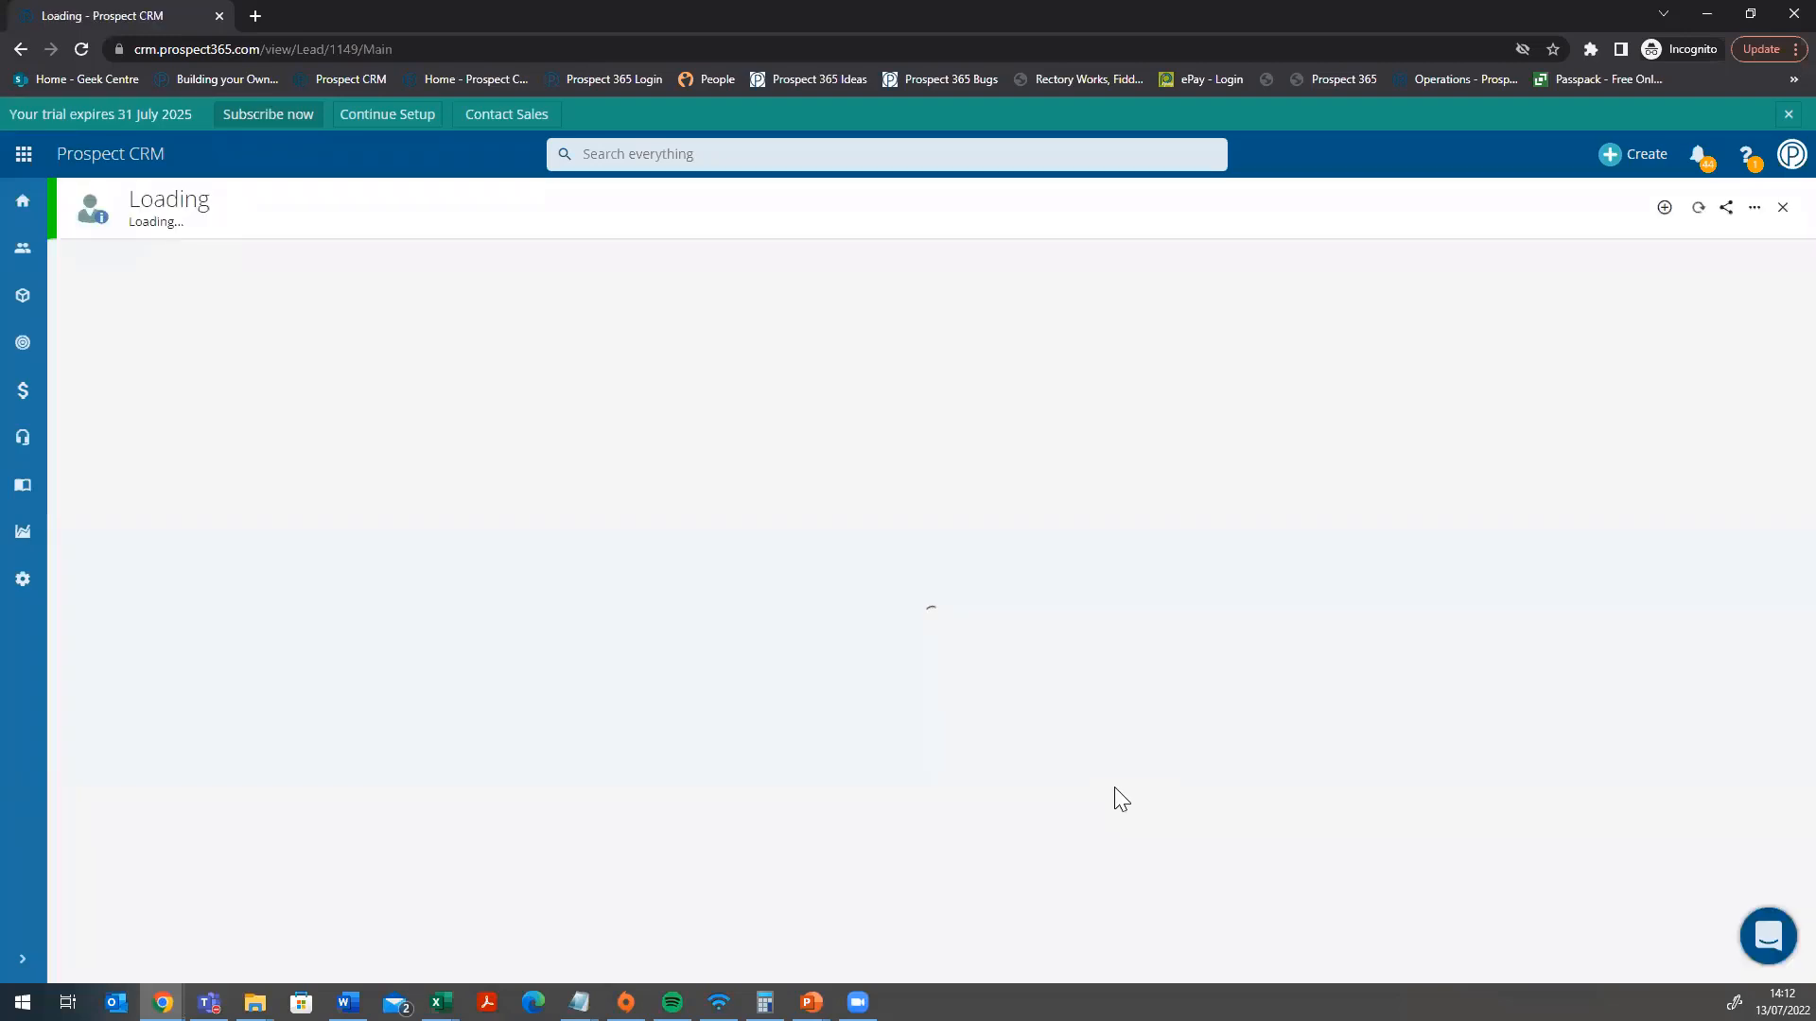
{"action": "left_click", "coordinate": [1702, 163]}
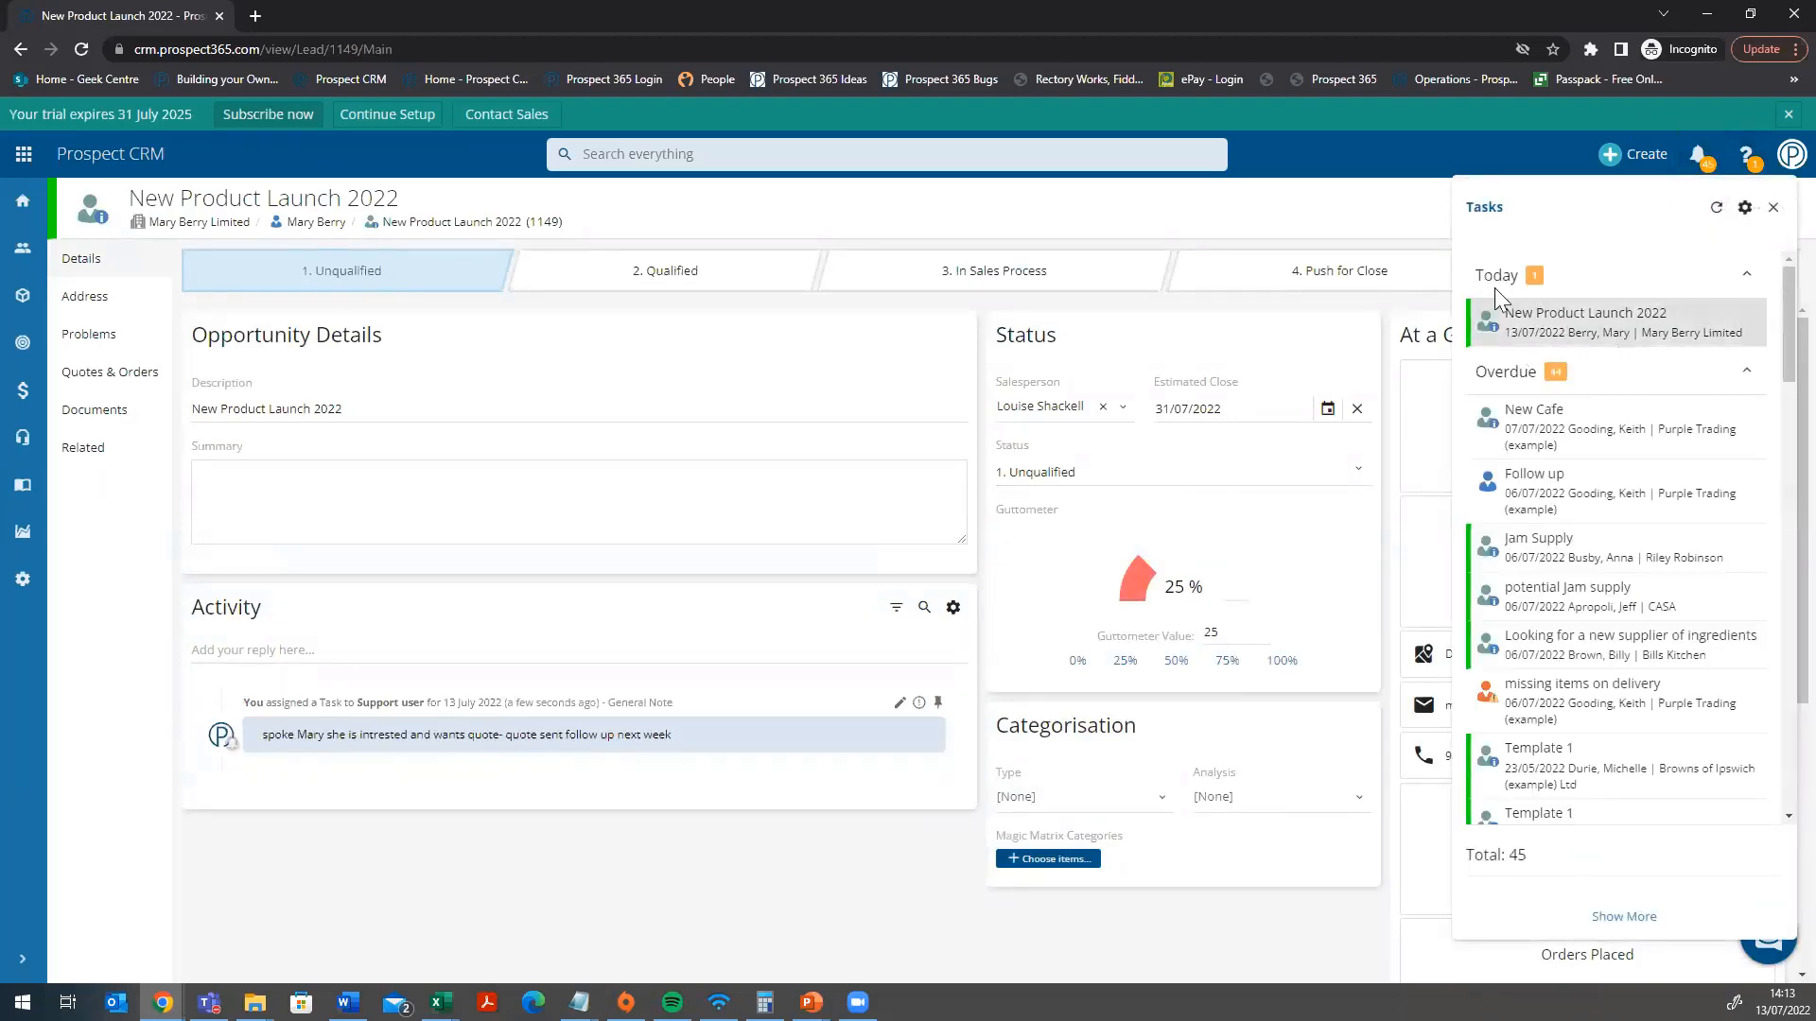
{"action": "left_click", "coordinate": [1436, 242]}
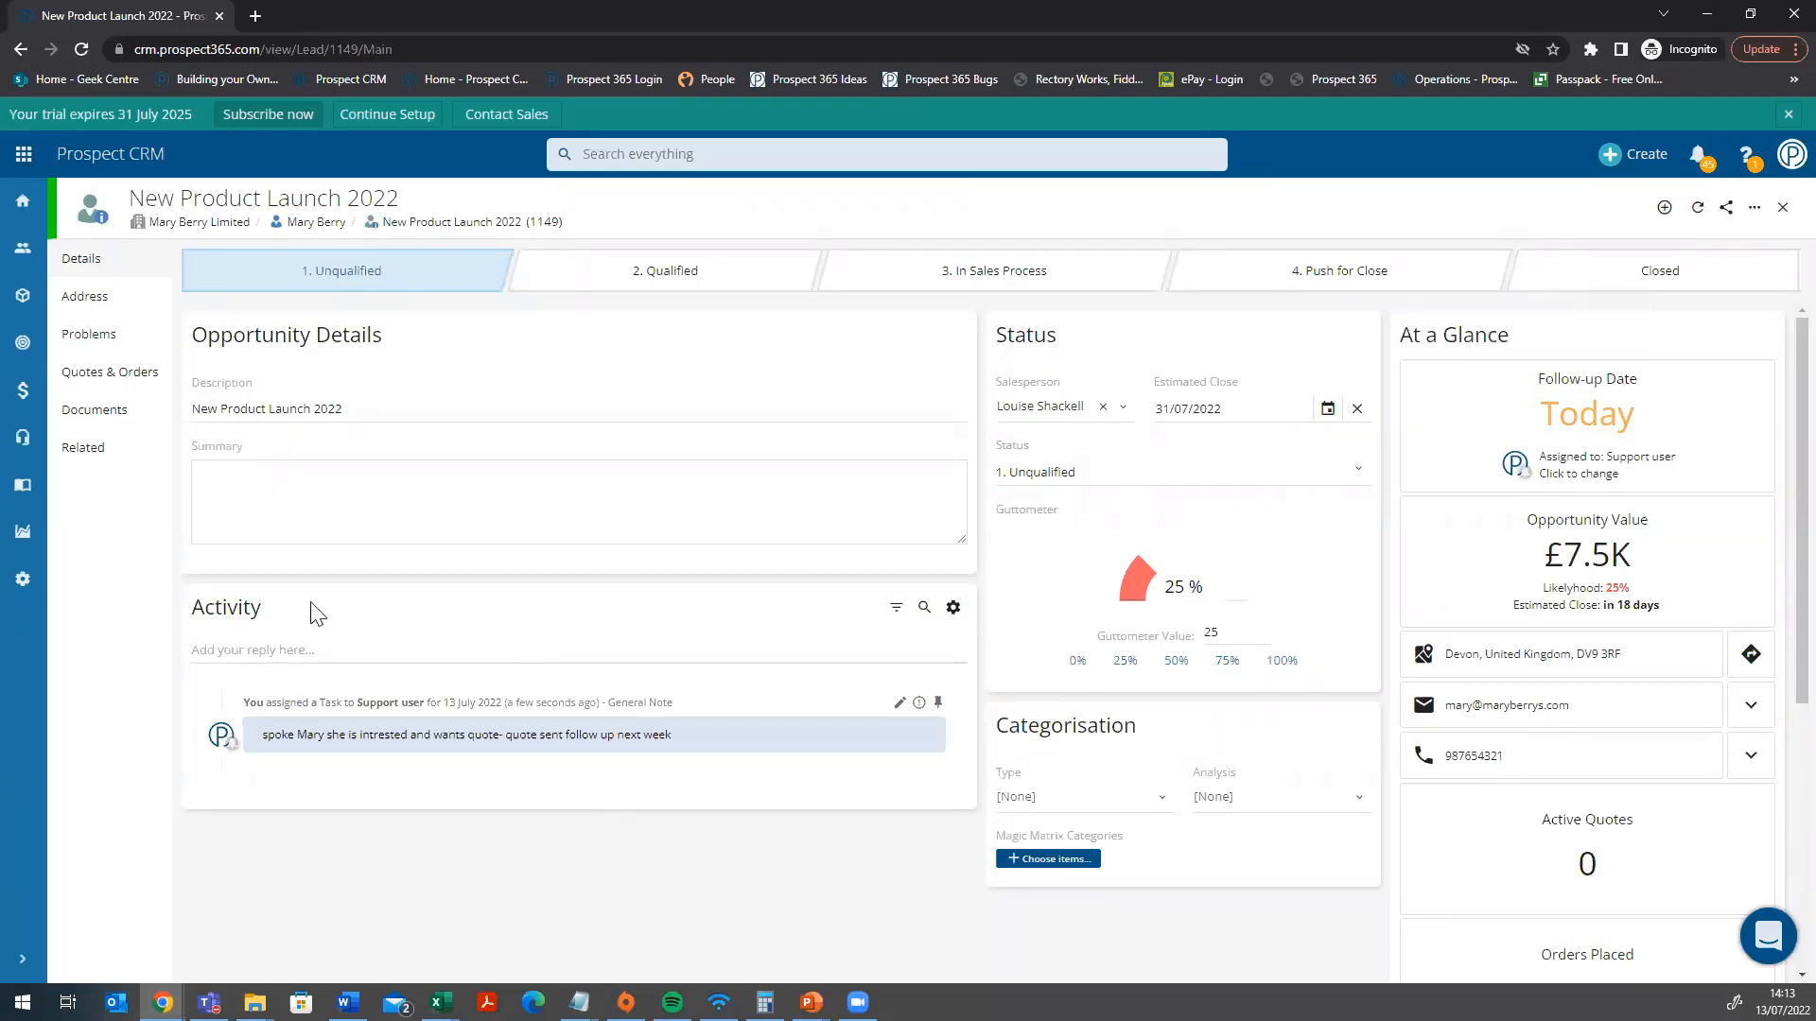
- Create a quote for the New Product Launch 2022 opportunity
{"action": "left_click", "coordinate": [1664, 209]}
{"action": "left_click", "coordinate": [1617, 255]}
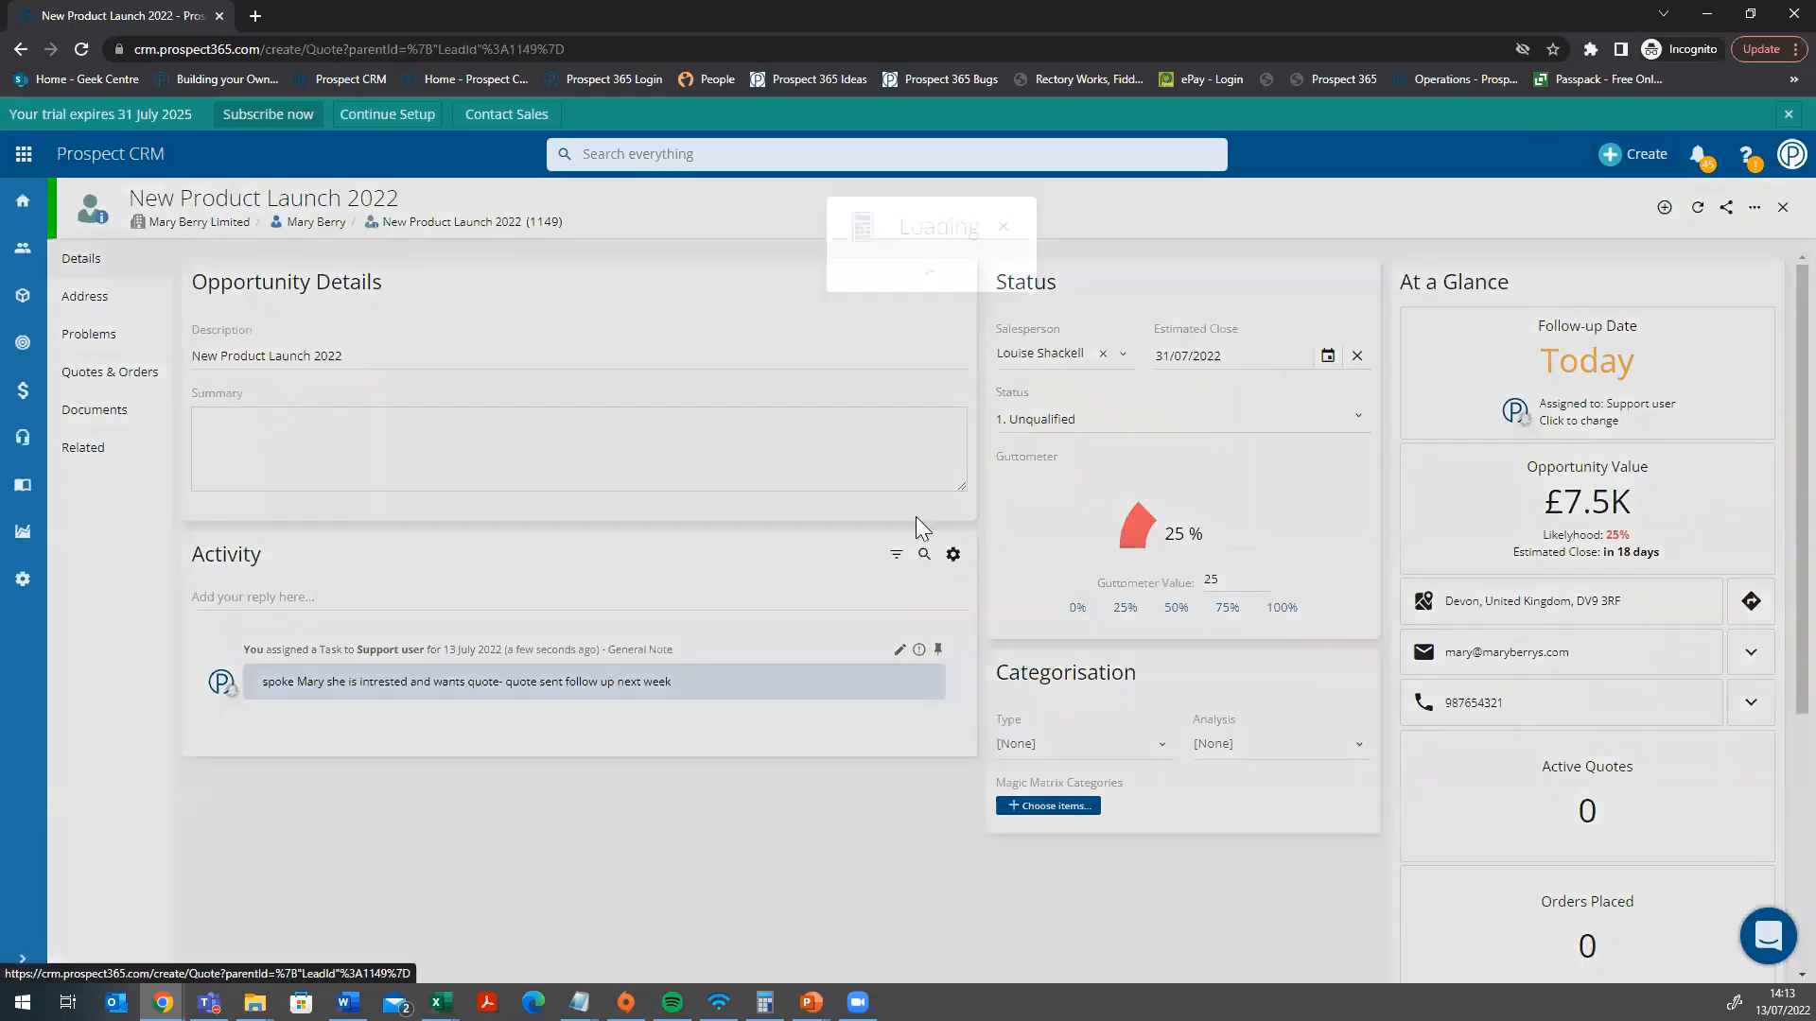
{"action": "left_click", "coordinate": [1135, 802]}
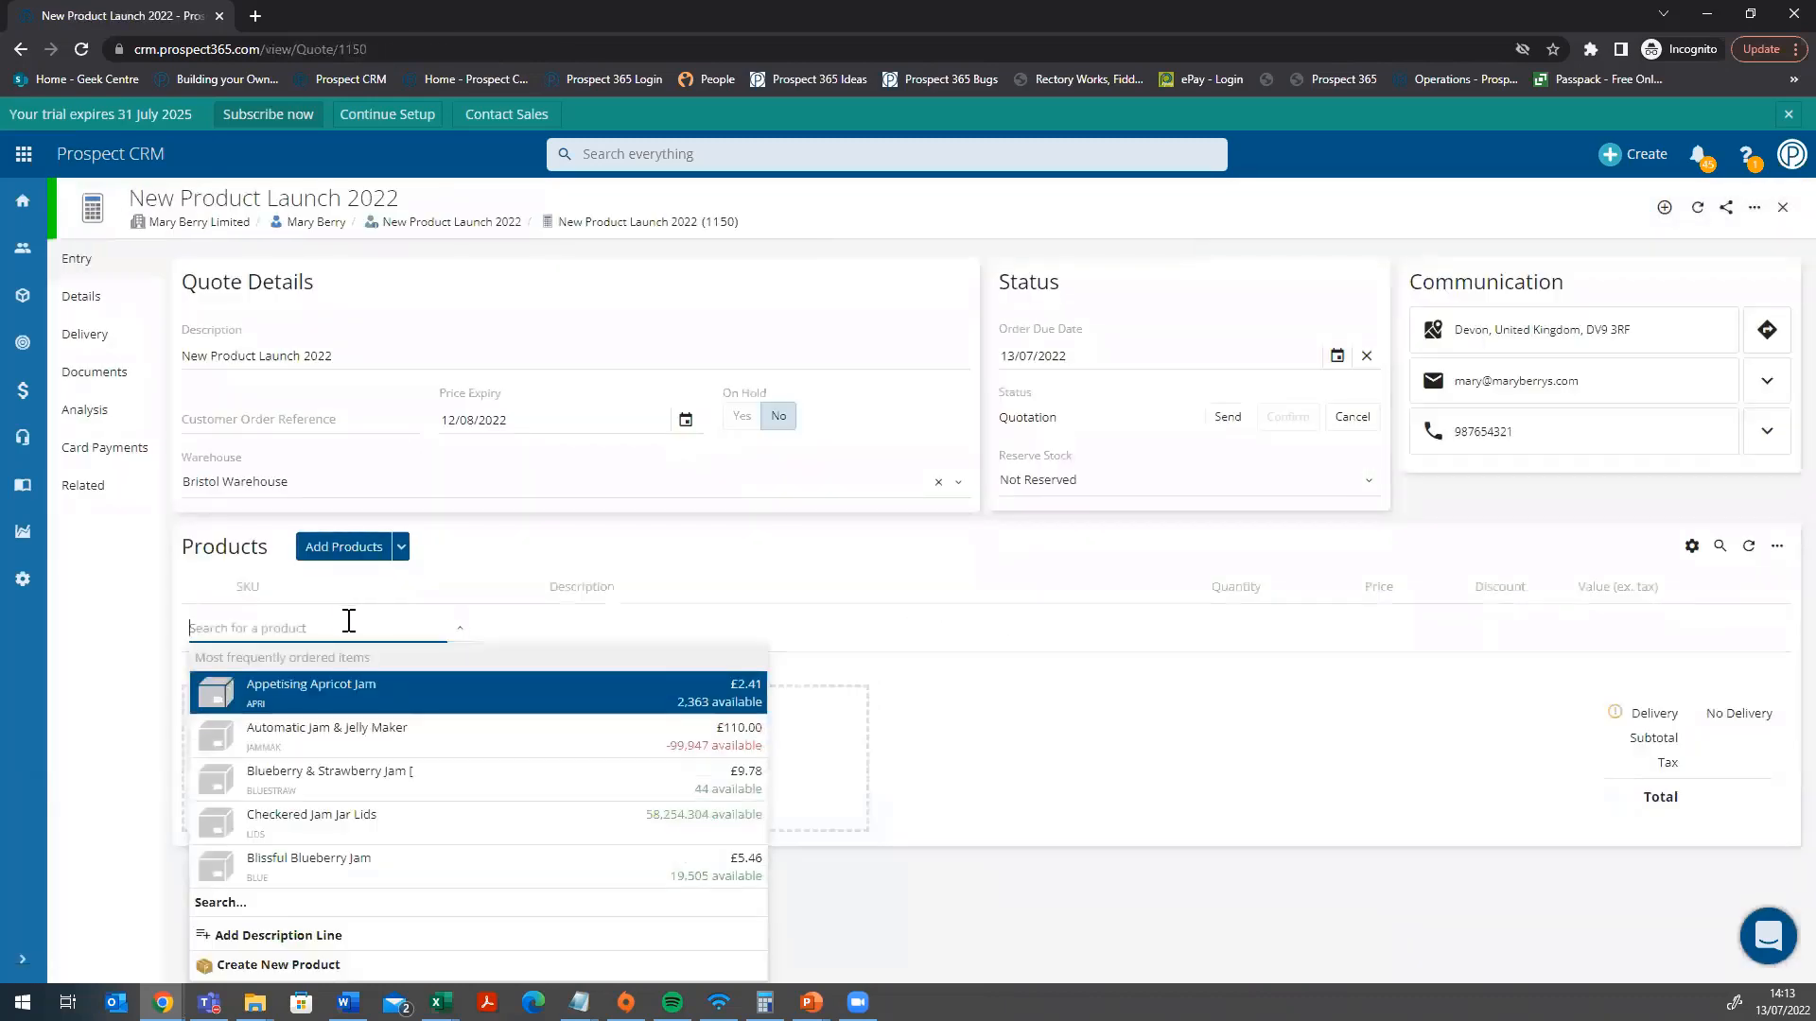
- Add Appetising Apricot Jam with its required Shipping, Blissful Blueberry Jam and Checkered Jam Jar Lids to the quote
{"action": "left_click", "coordinate": [340, 694]}
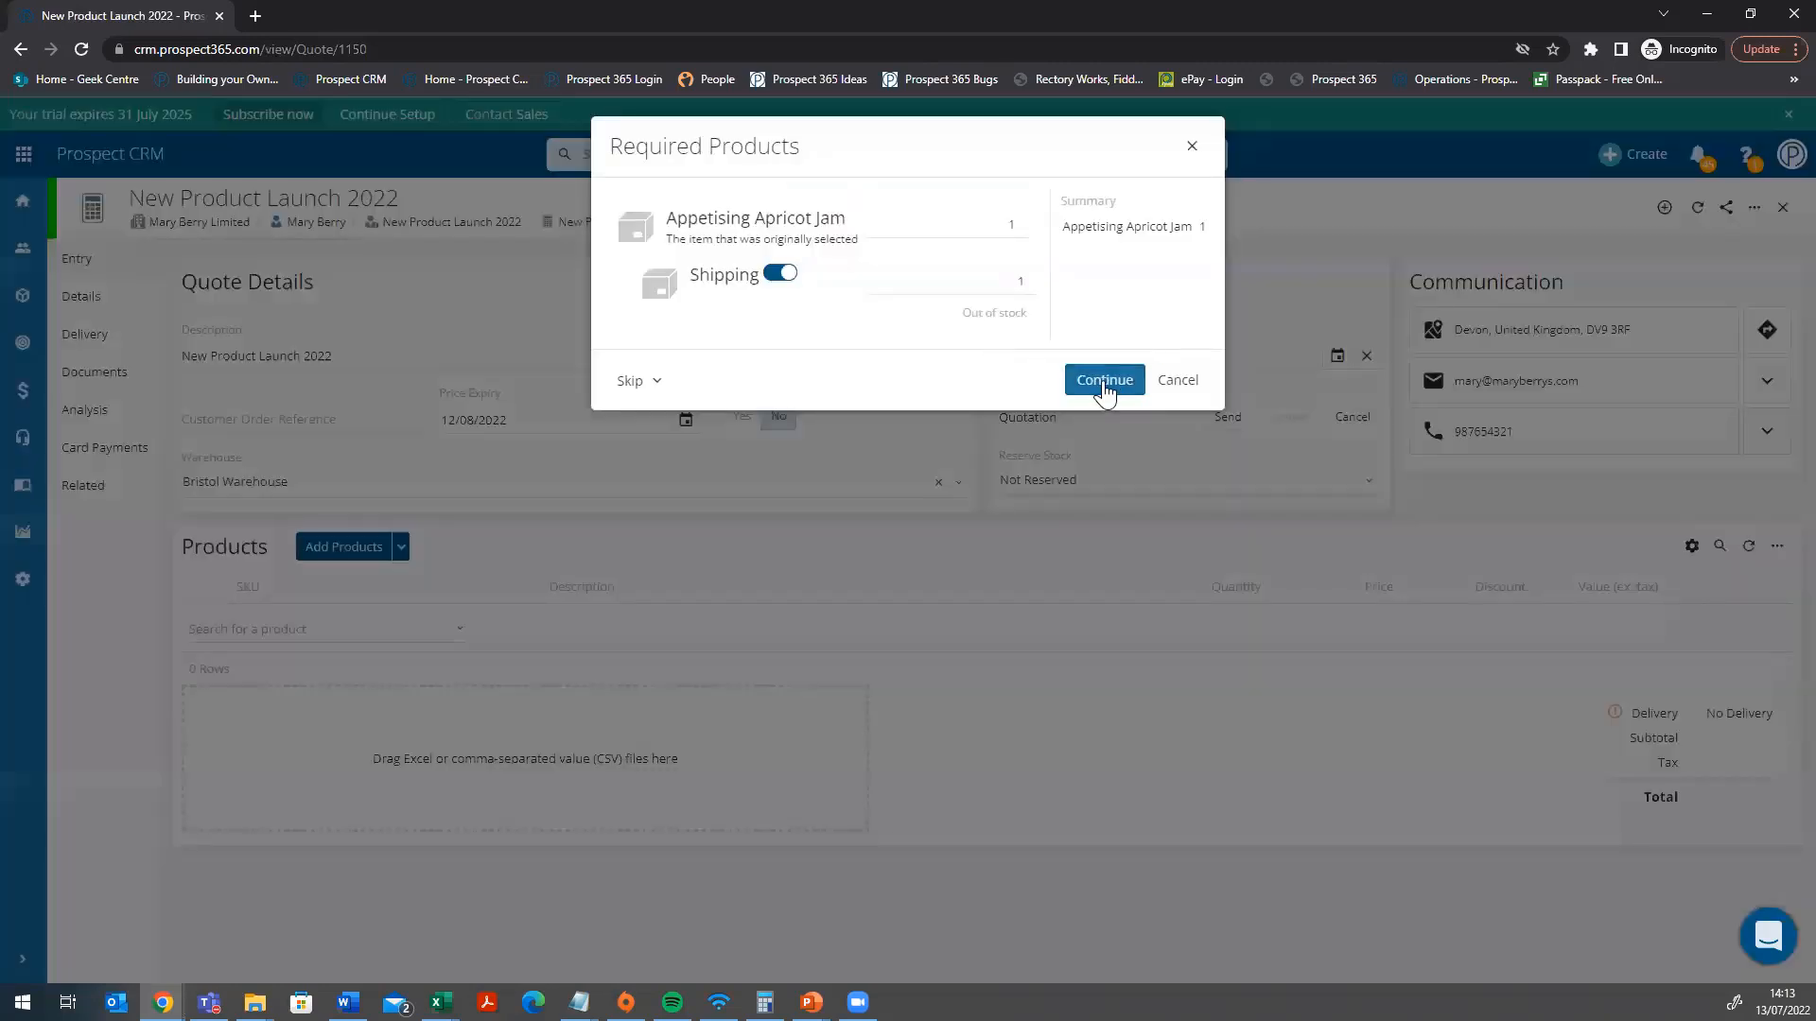
{"action": "left_click", "coordinate": [1104, 381]}
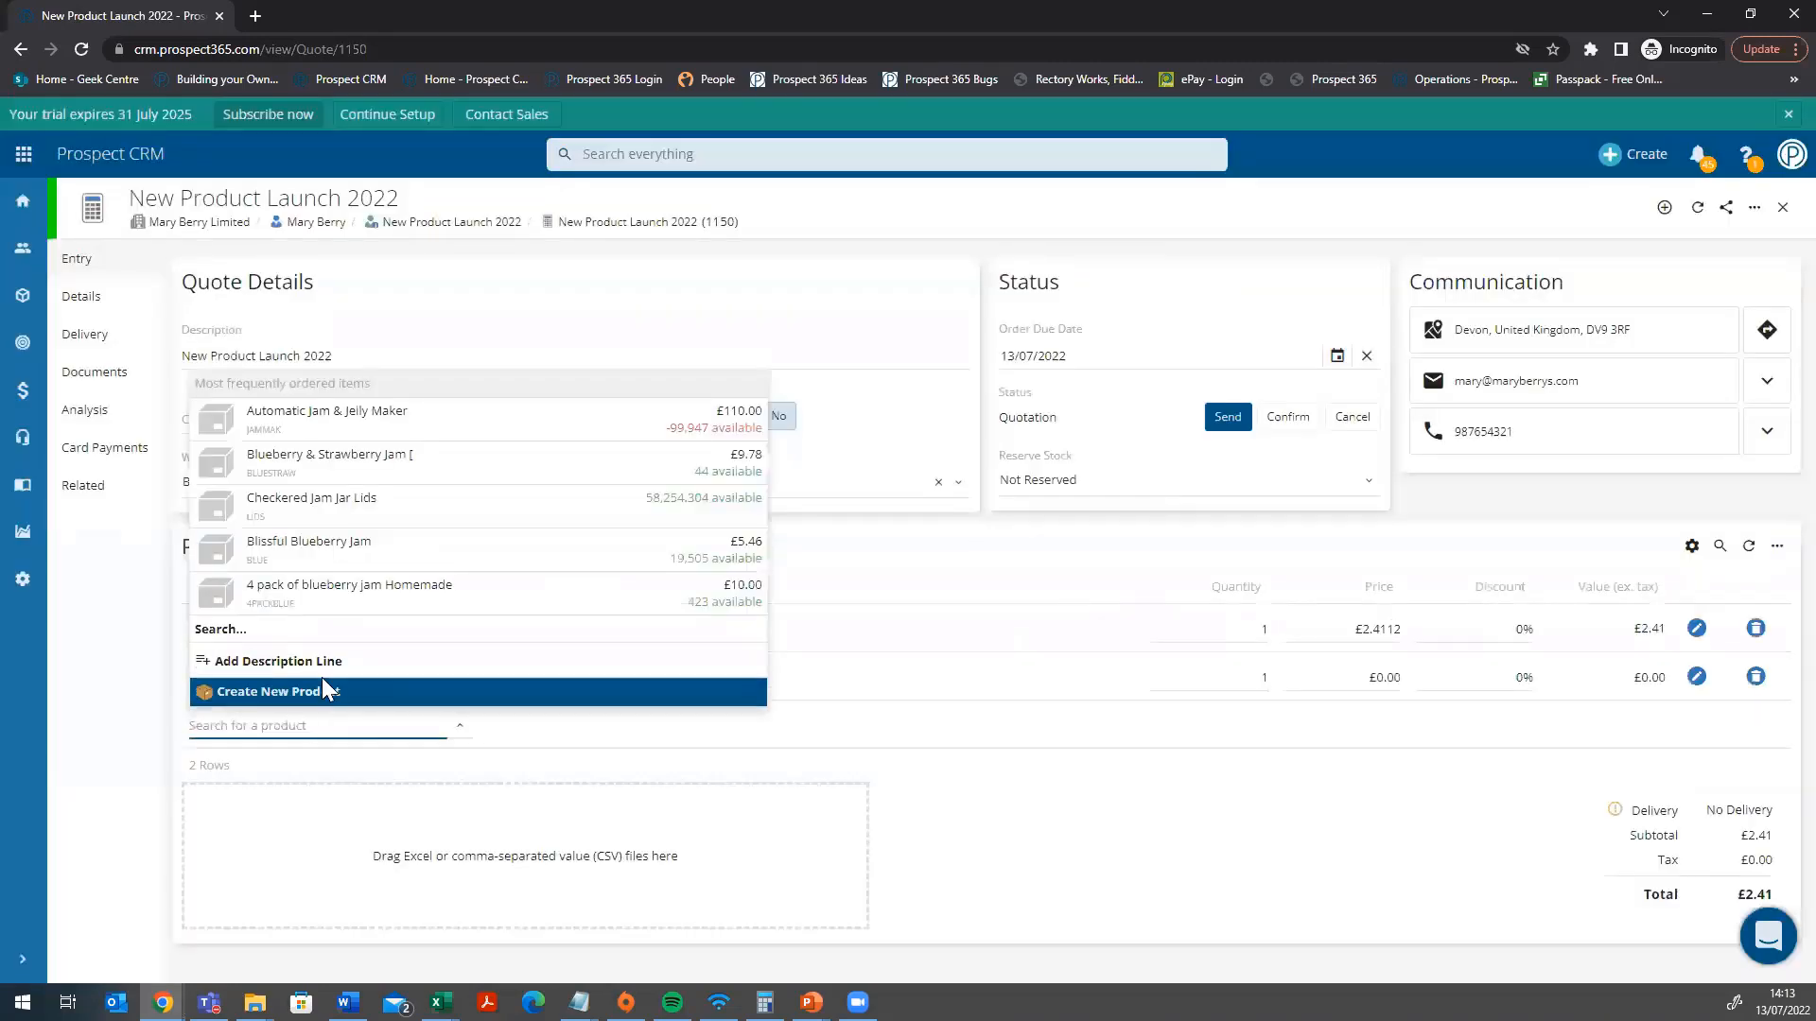
{"action": "left_click", "coordinate": [341, 551]}
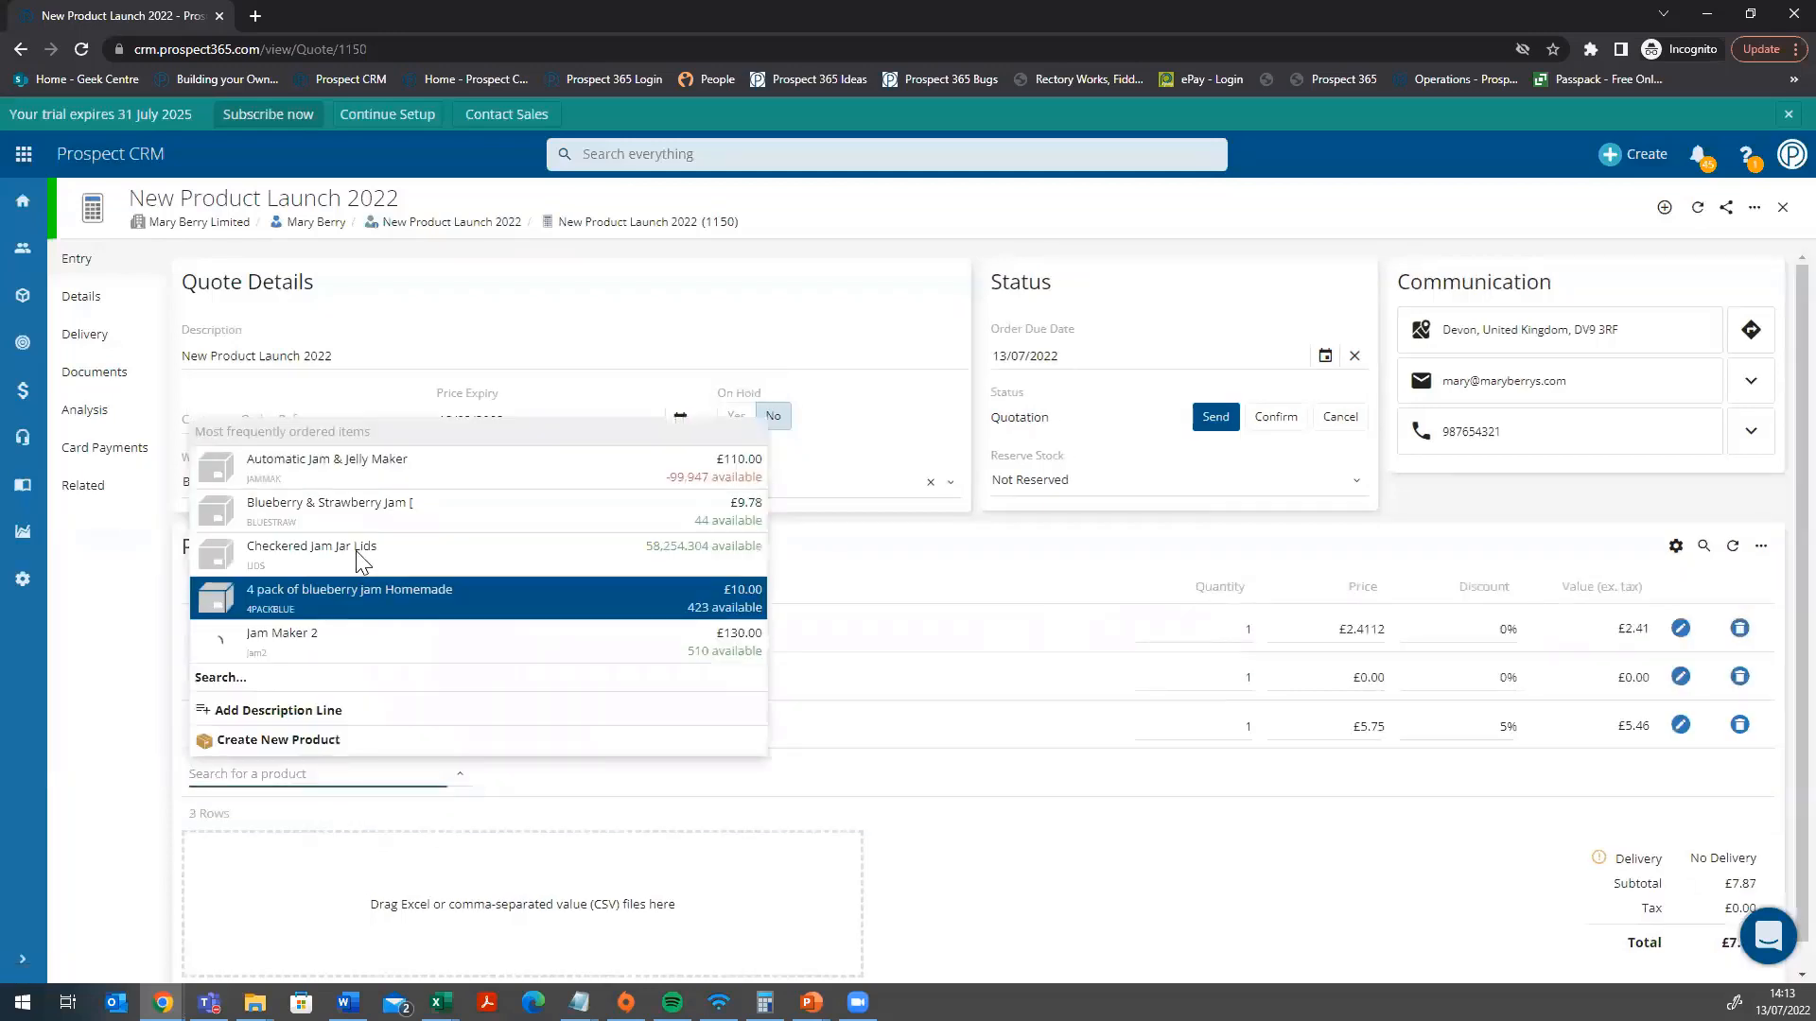
{"action": "left_click", "coordinate": [377, 563]}
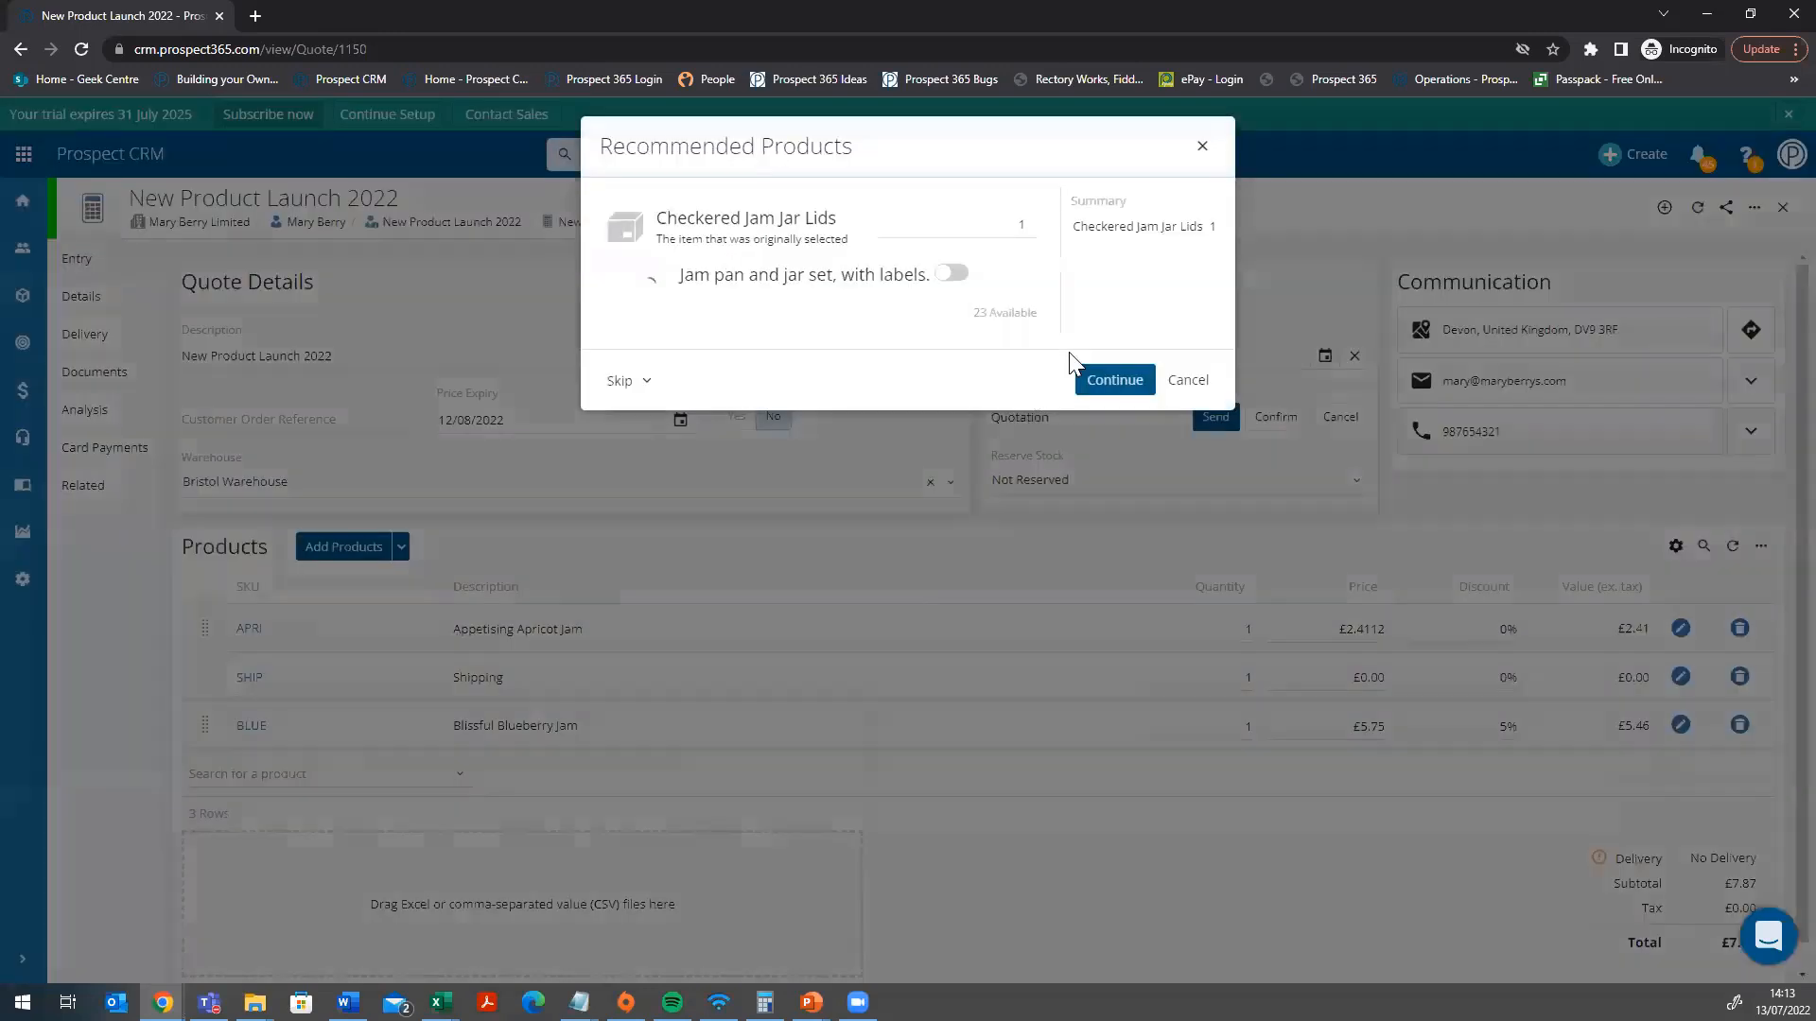
{"action": "left_click", "coordinate": [1116, 380]}
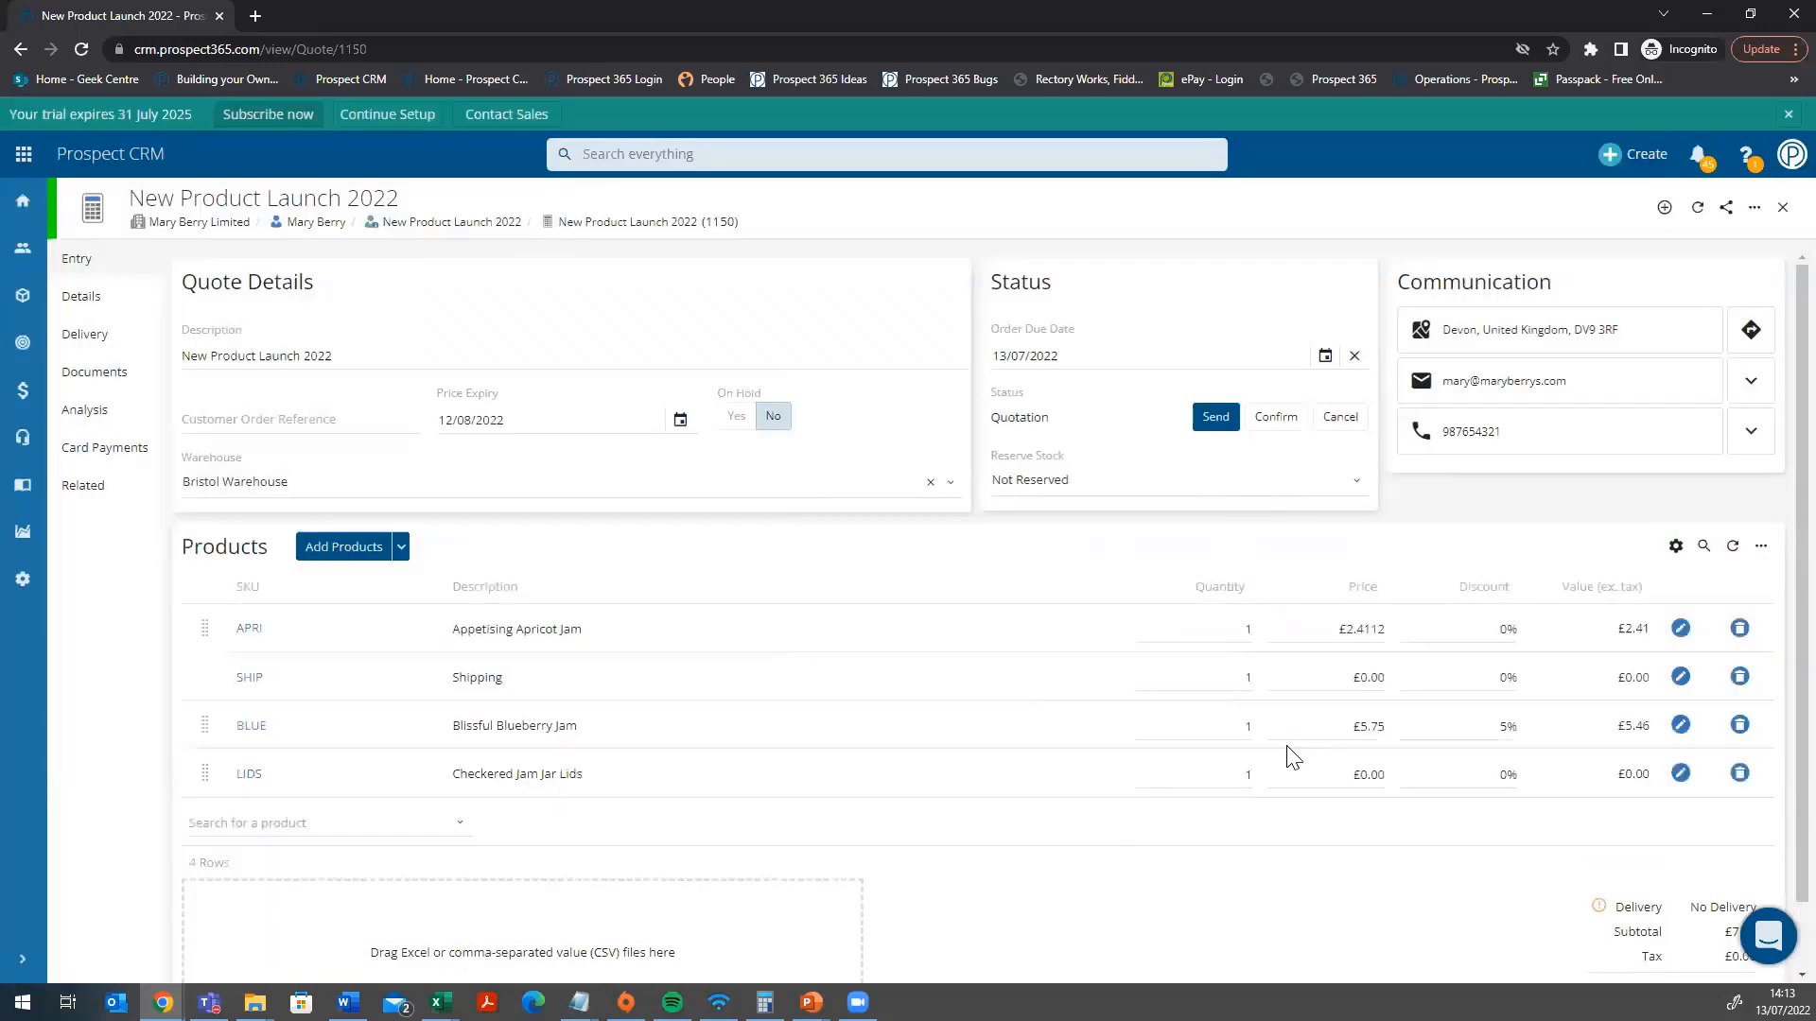
{"action": "left_click", "coordinate": [1664, 207]}
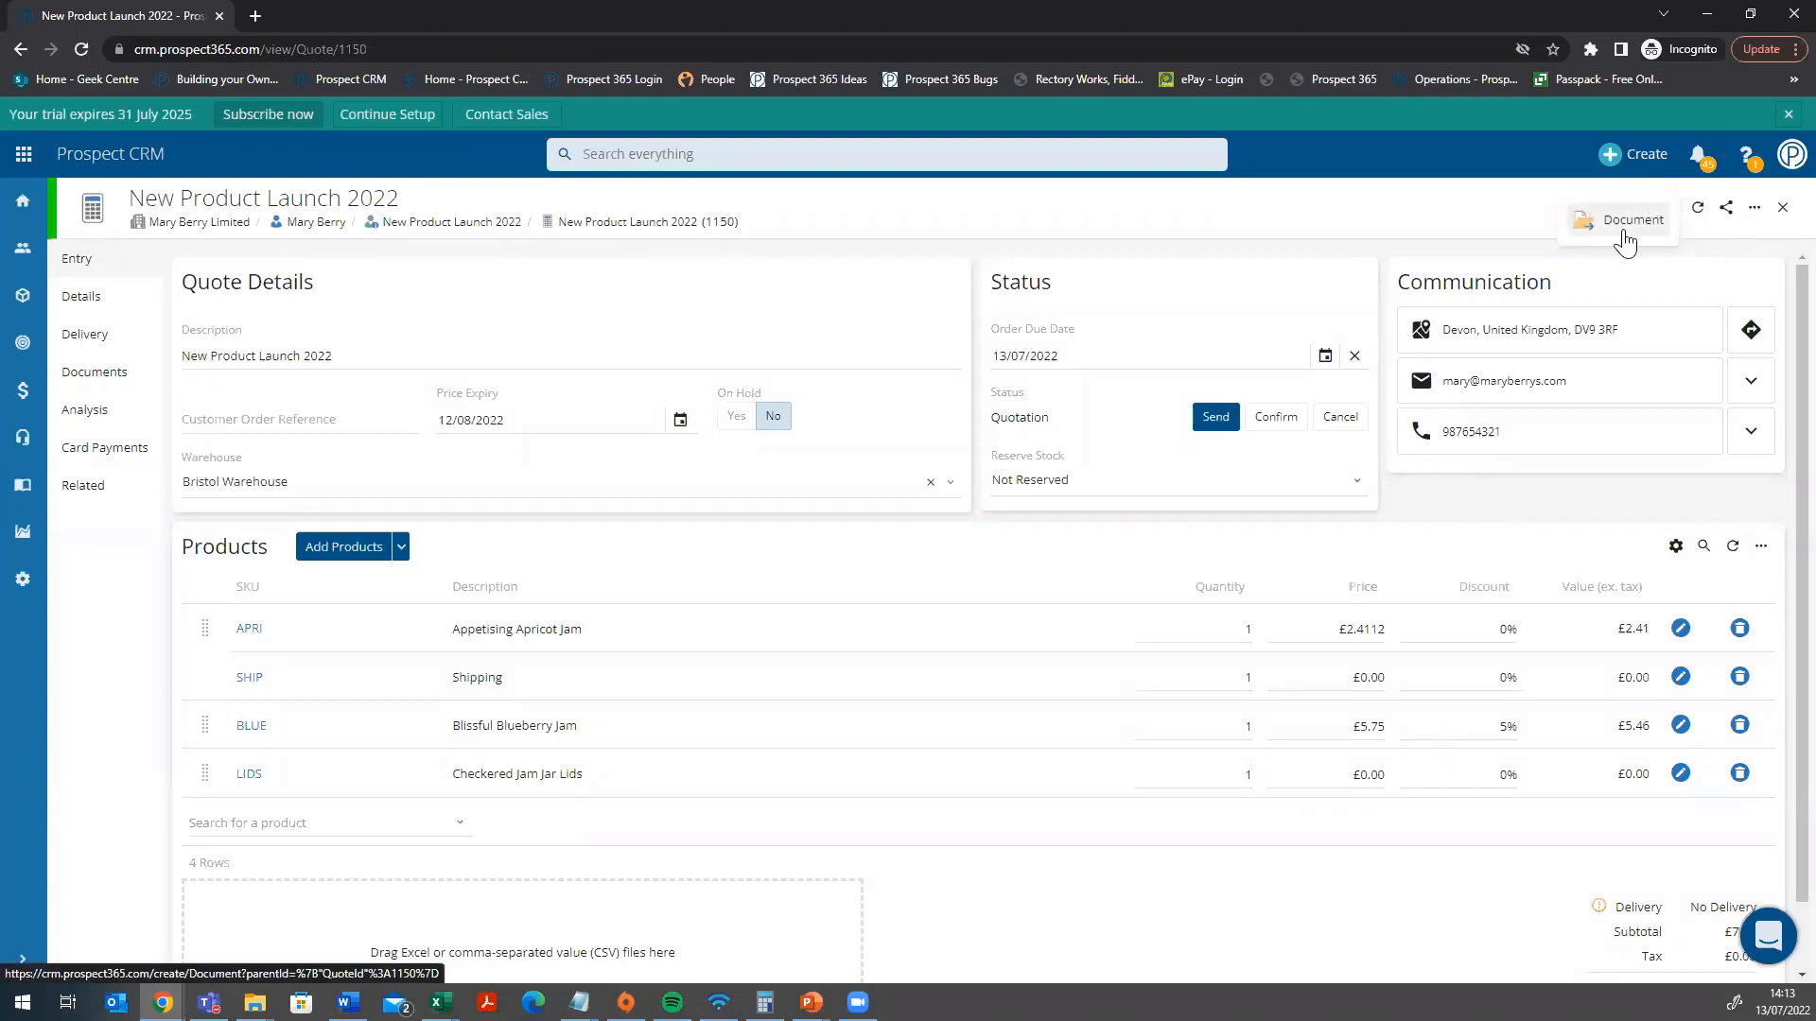
{"action": "left_click", "coordinate": [1639, 234]}
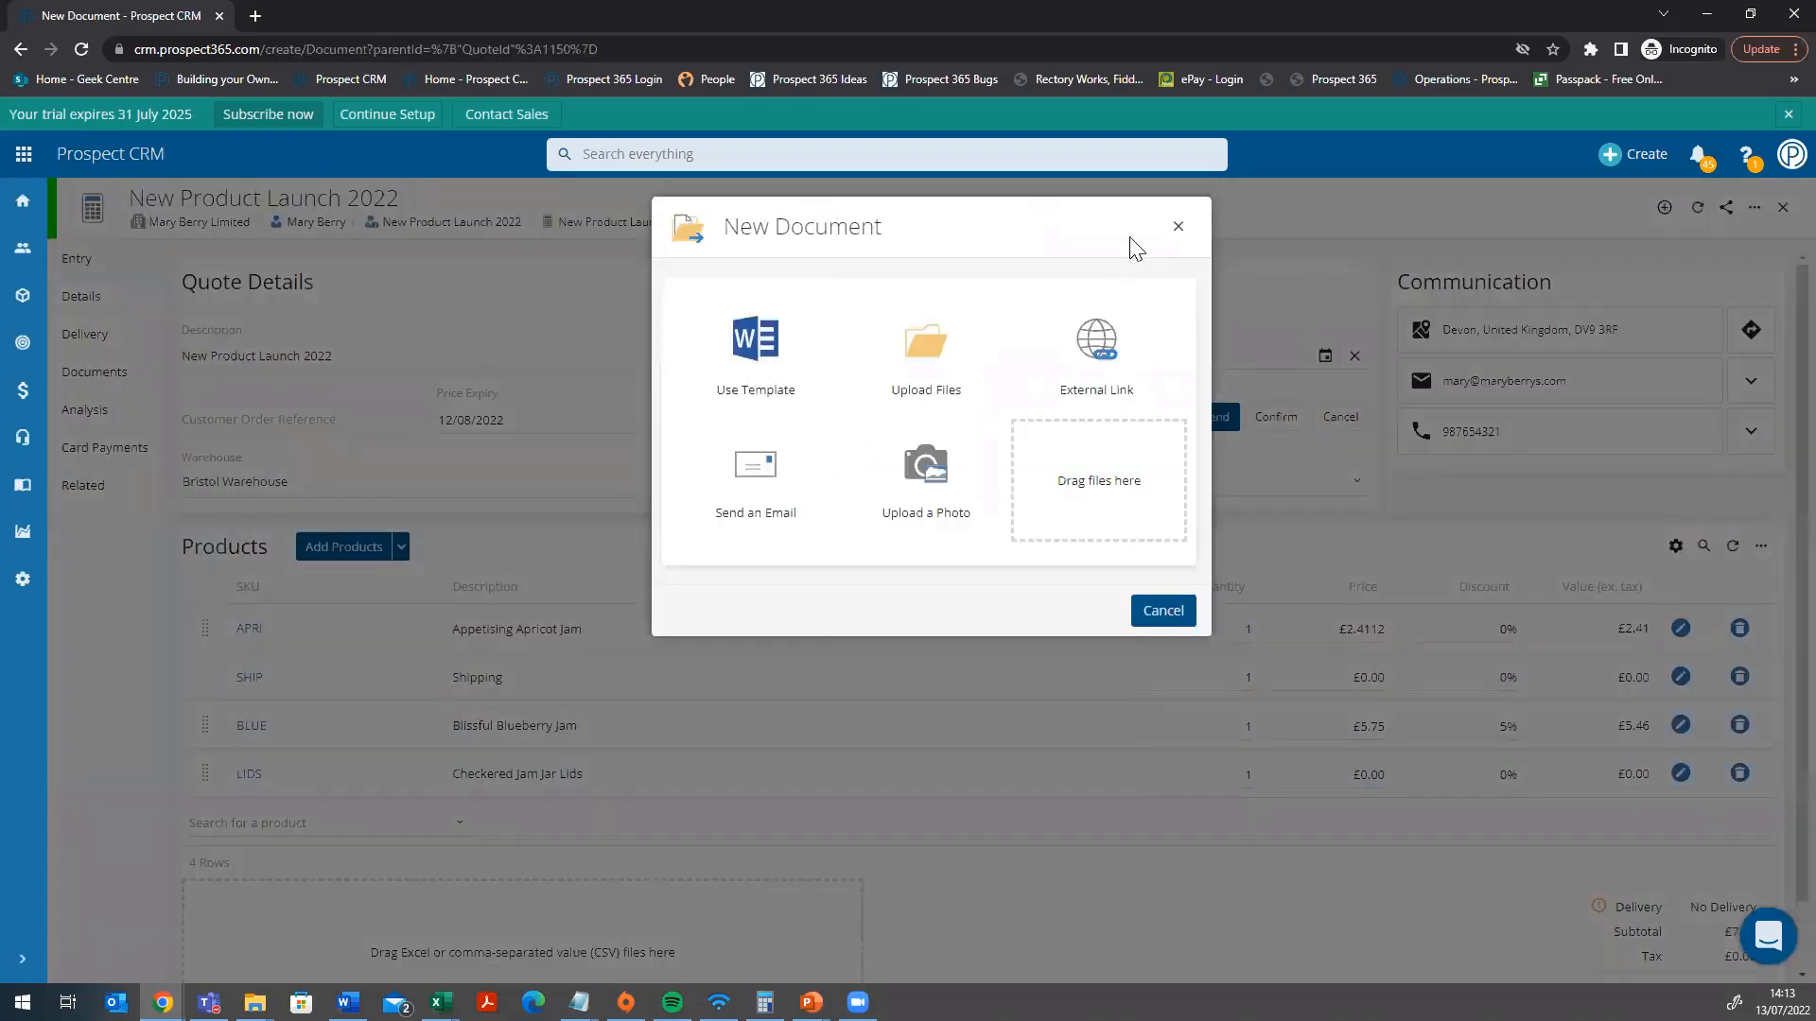
{"action": "left_click", "coordinate": [1178, 227]}
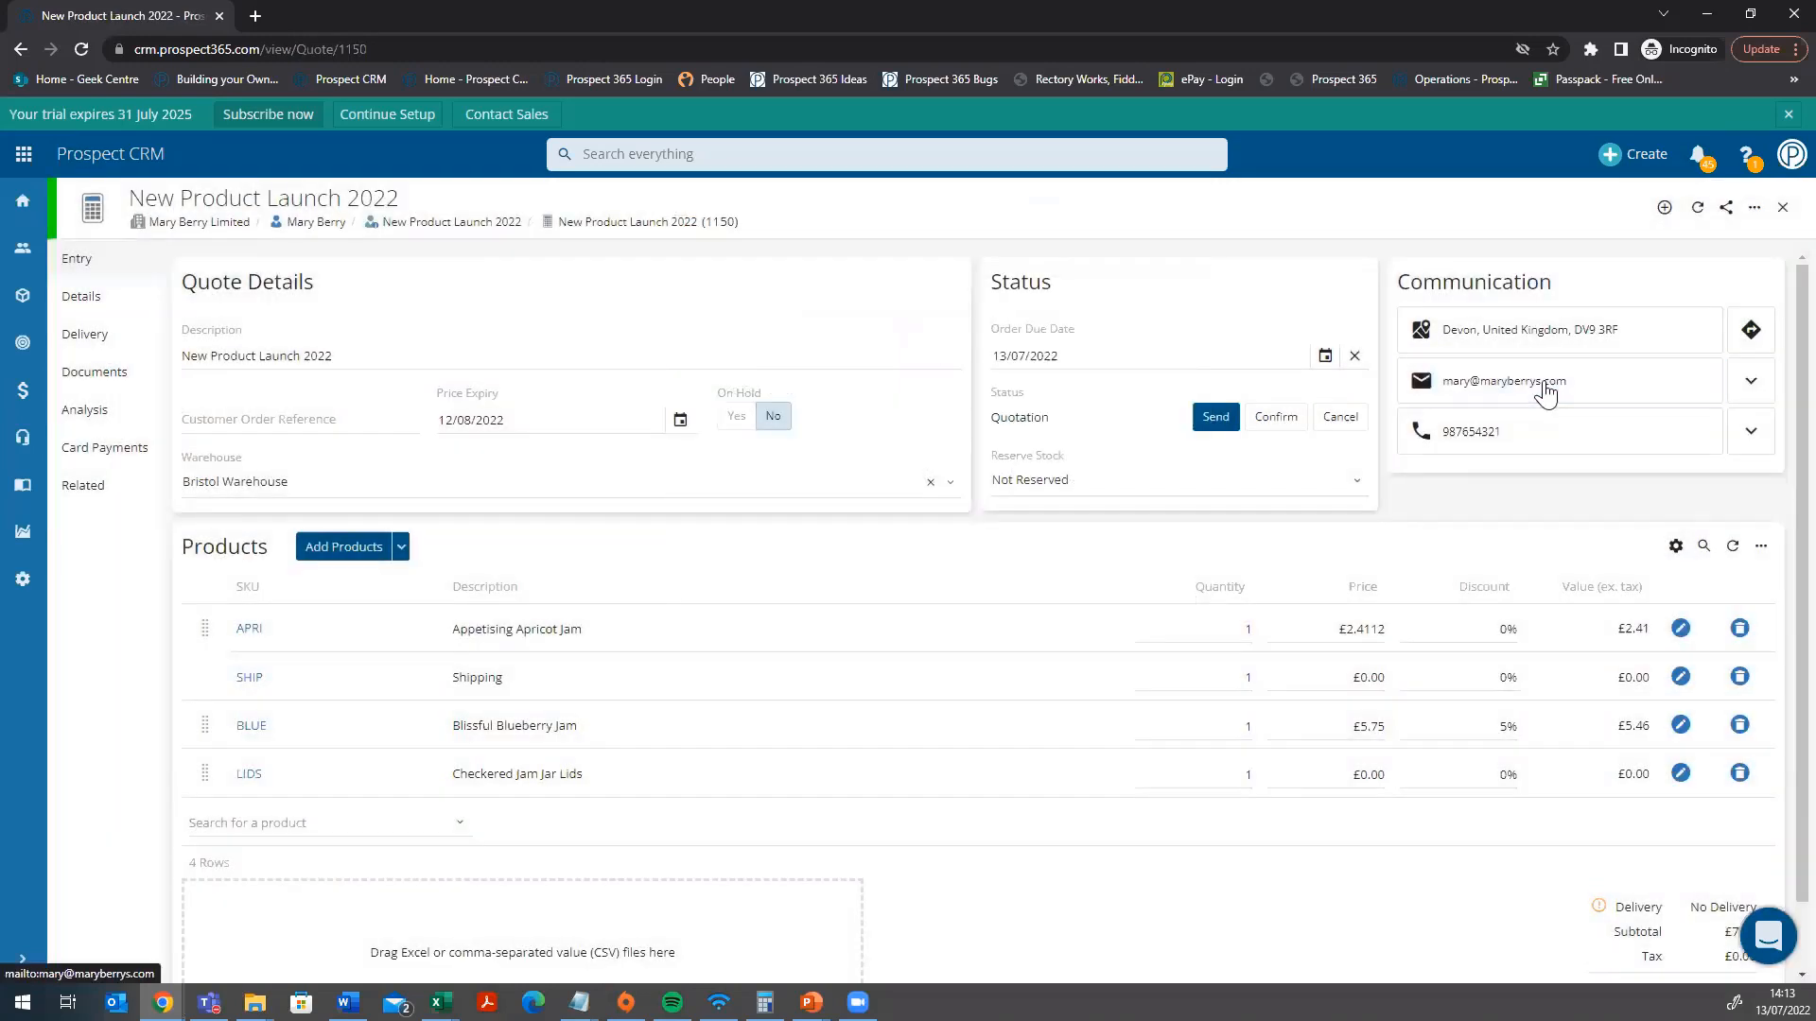
- Email the quote to the contact using the Quote Email template
{"action": "left_click", "coordinate": [1506, 388]}
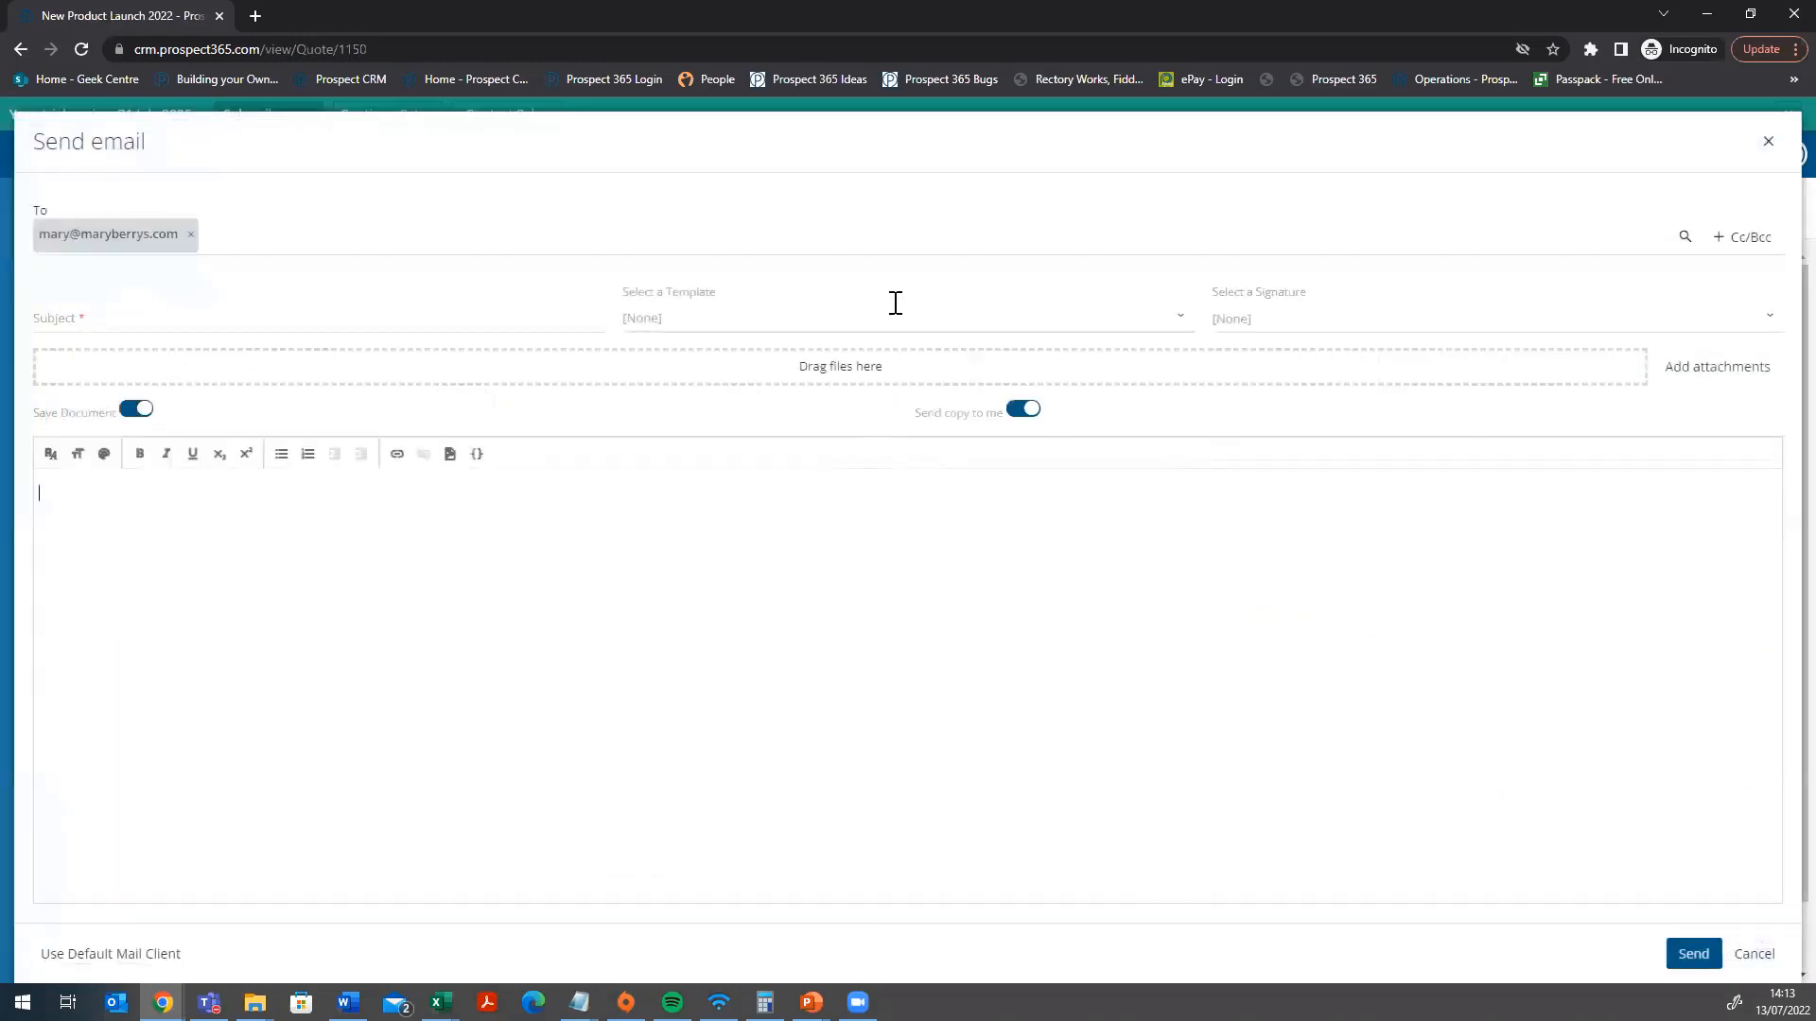
{"action": "left_click", "coordinate": [895, 316]}
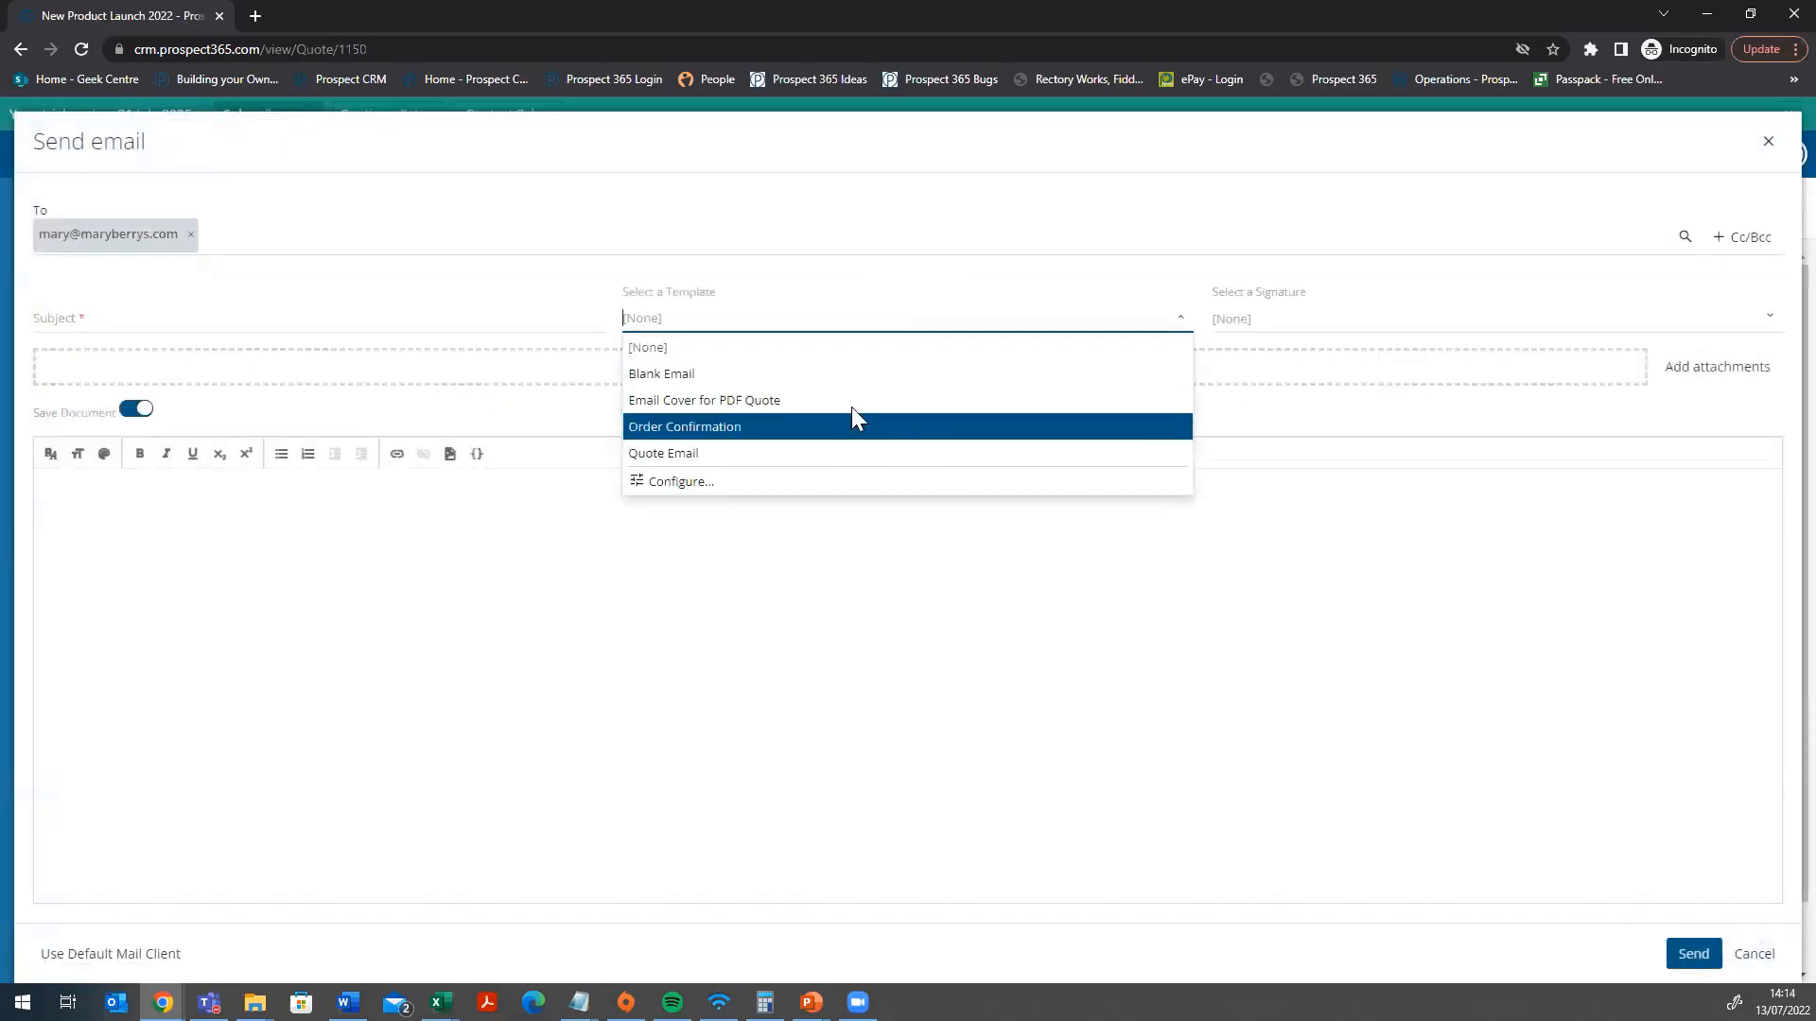
{"action": "left_click", "coordinate": [840, 453]}
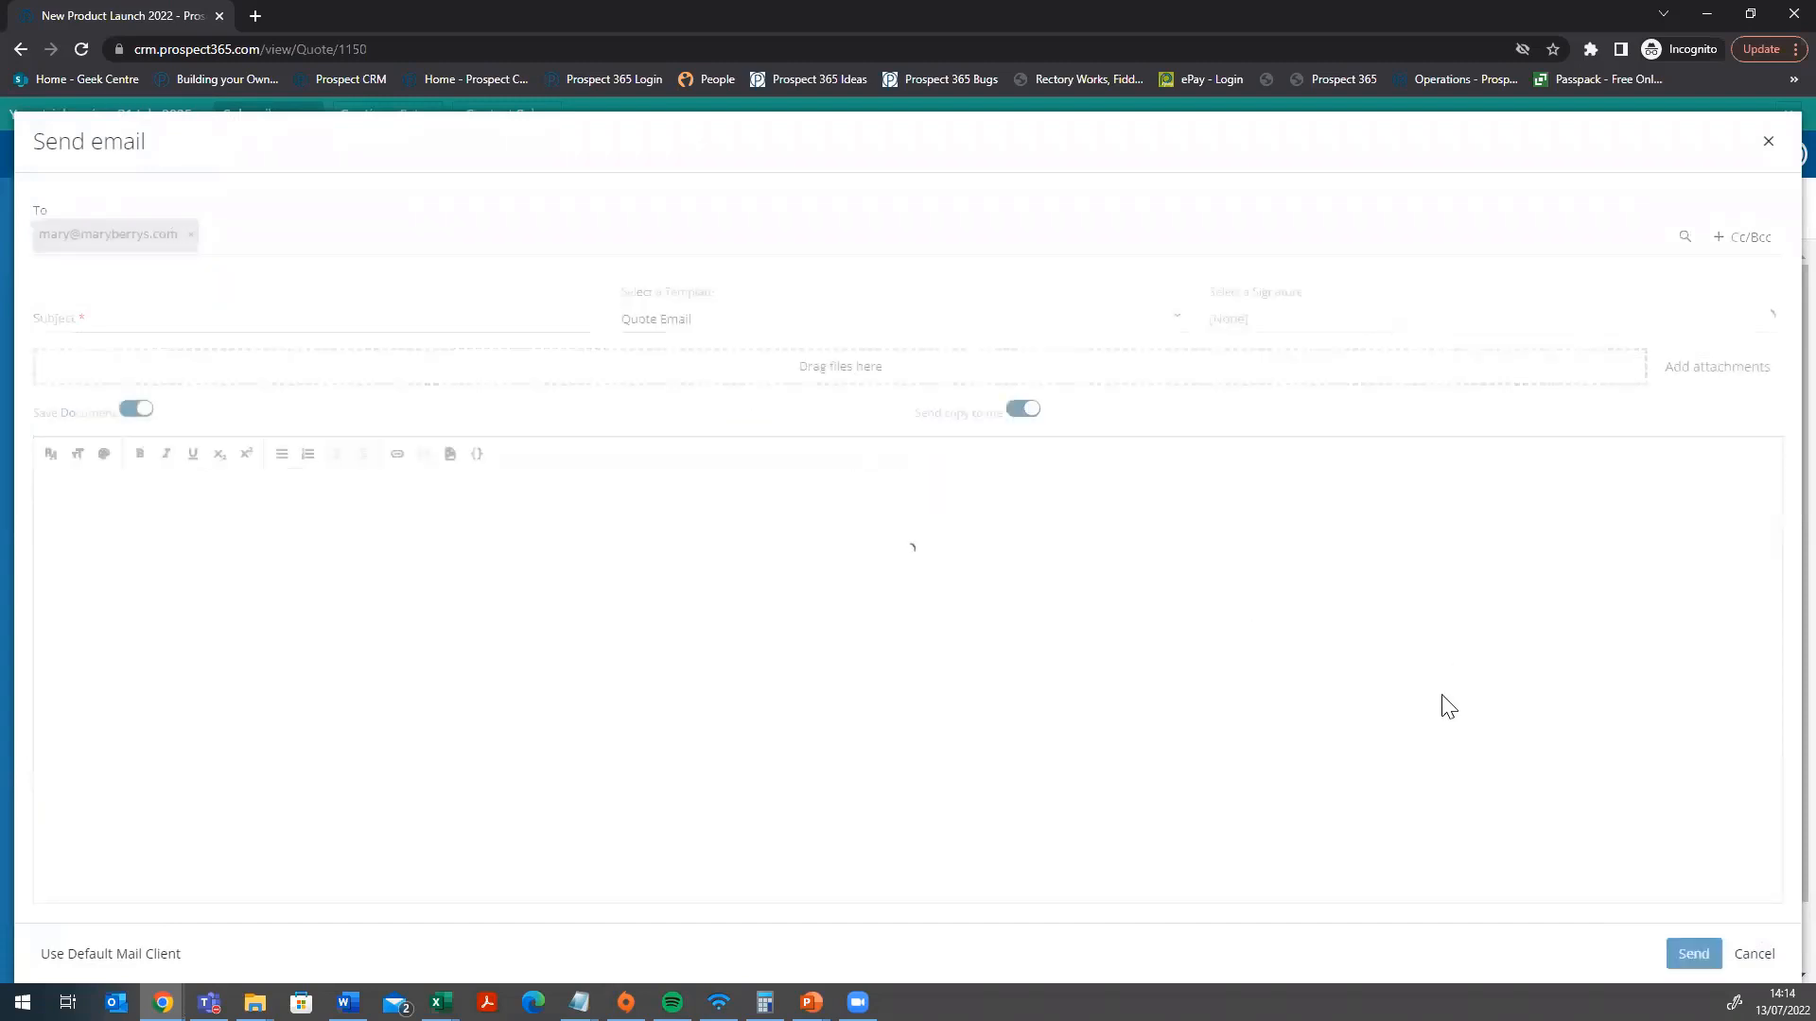
{"action": "left_click", "coordinate": [1691, 963]}
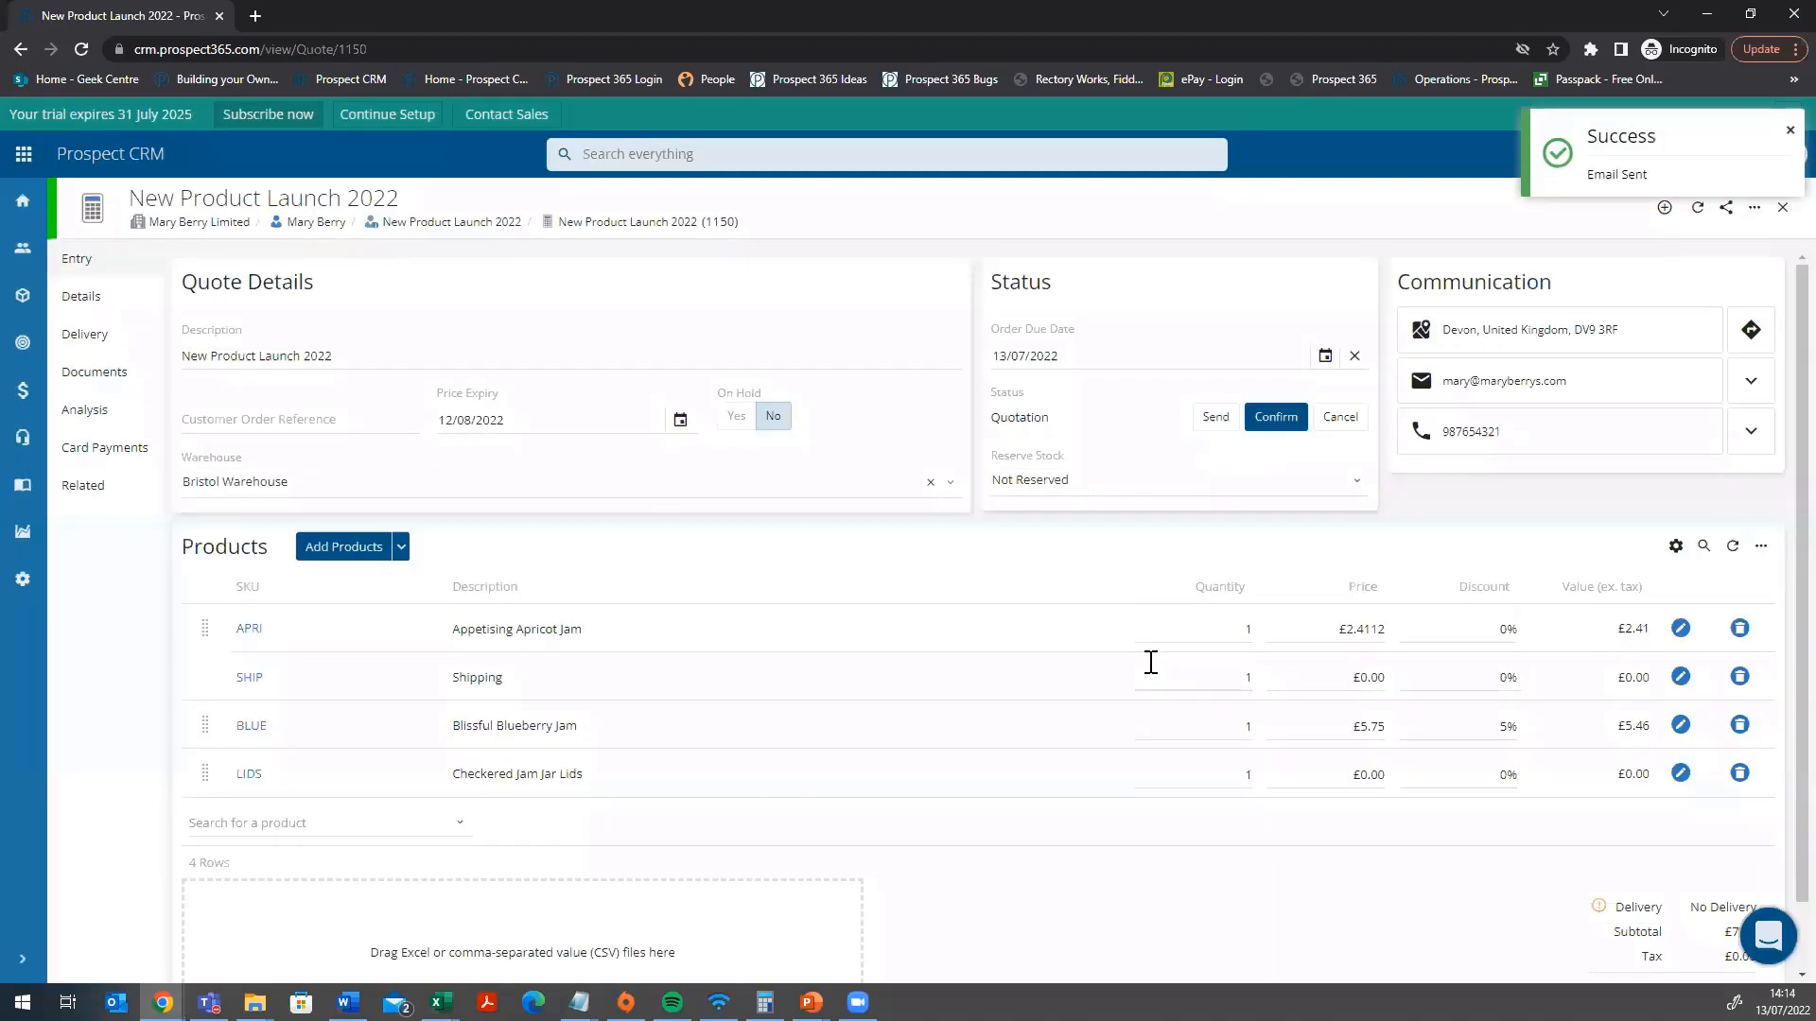
- Return to the parent opportunity and review its activity history and summary figures
{"action": "left_click", "coordinate": [465, 223]}
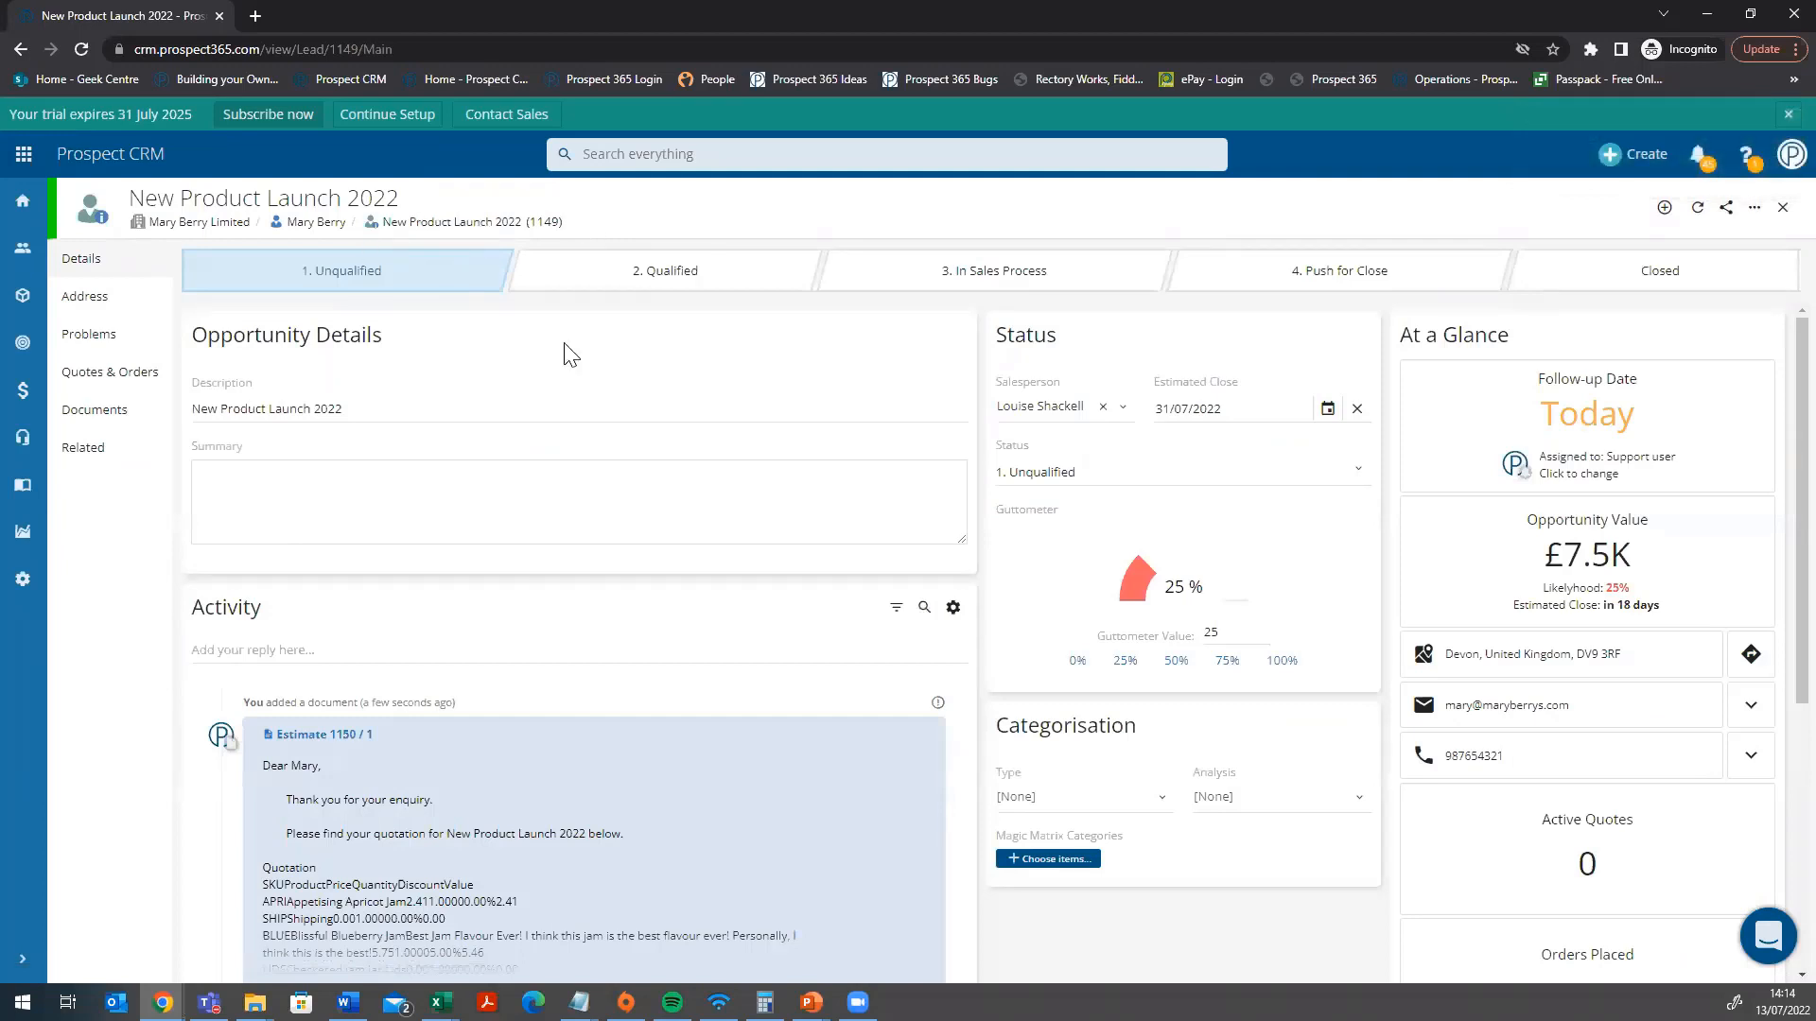
{"action": "scroll", "coordinate": [1778, 577], "scroll_direction": "down", "scroll_amount": 4}
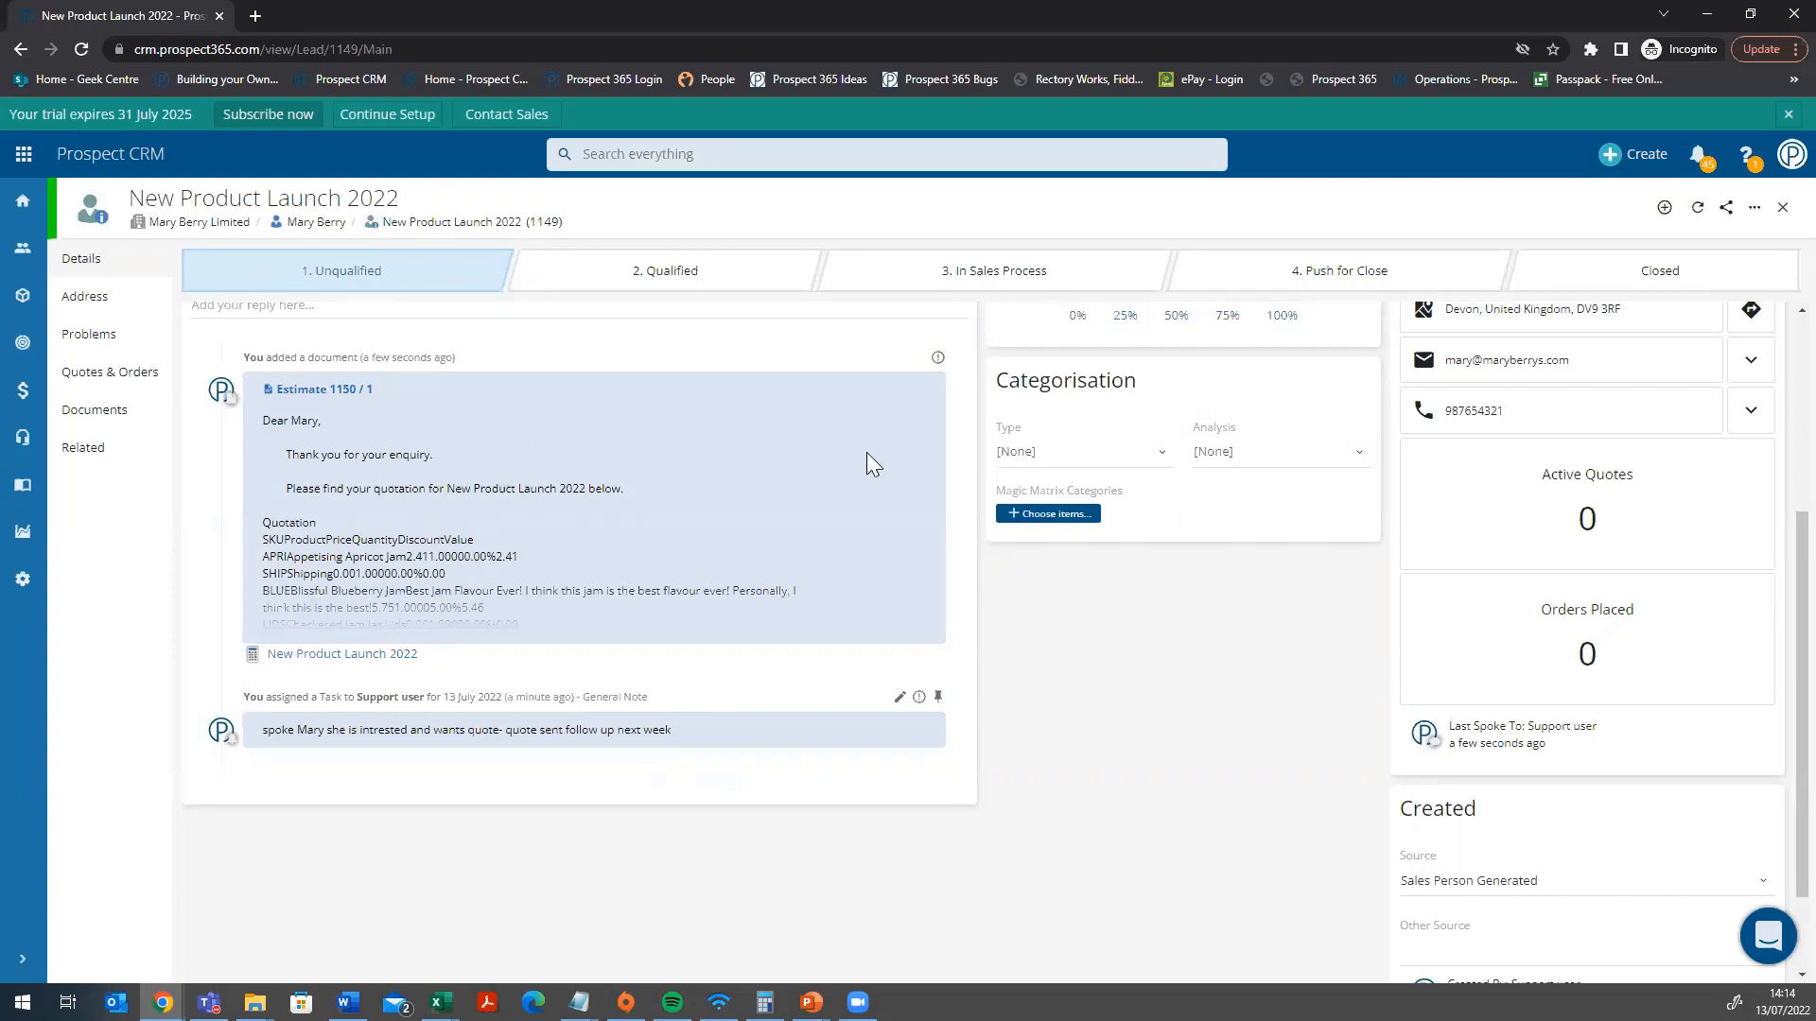
{"action": "scroll", "coordinate": [1772, 530], "scroll_direction": "up", "scroll_amount": 2}
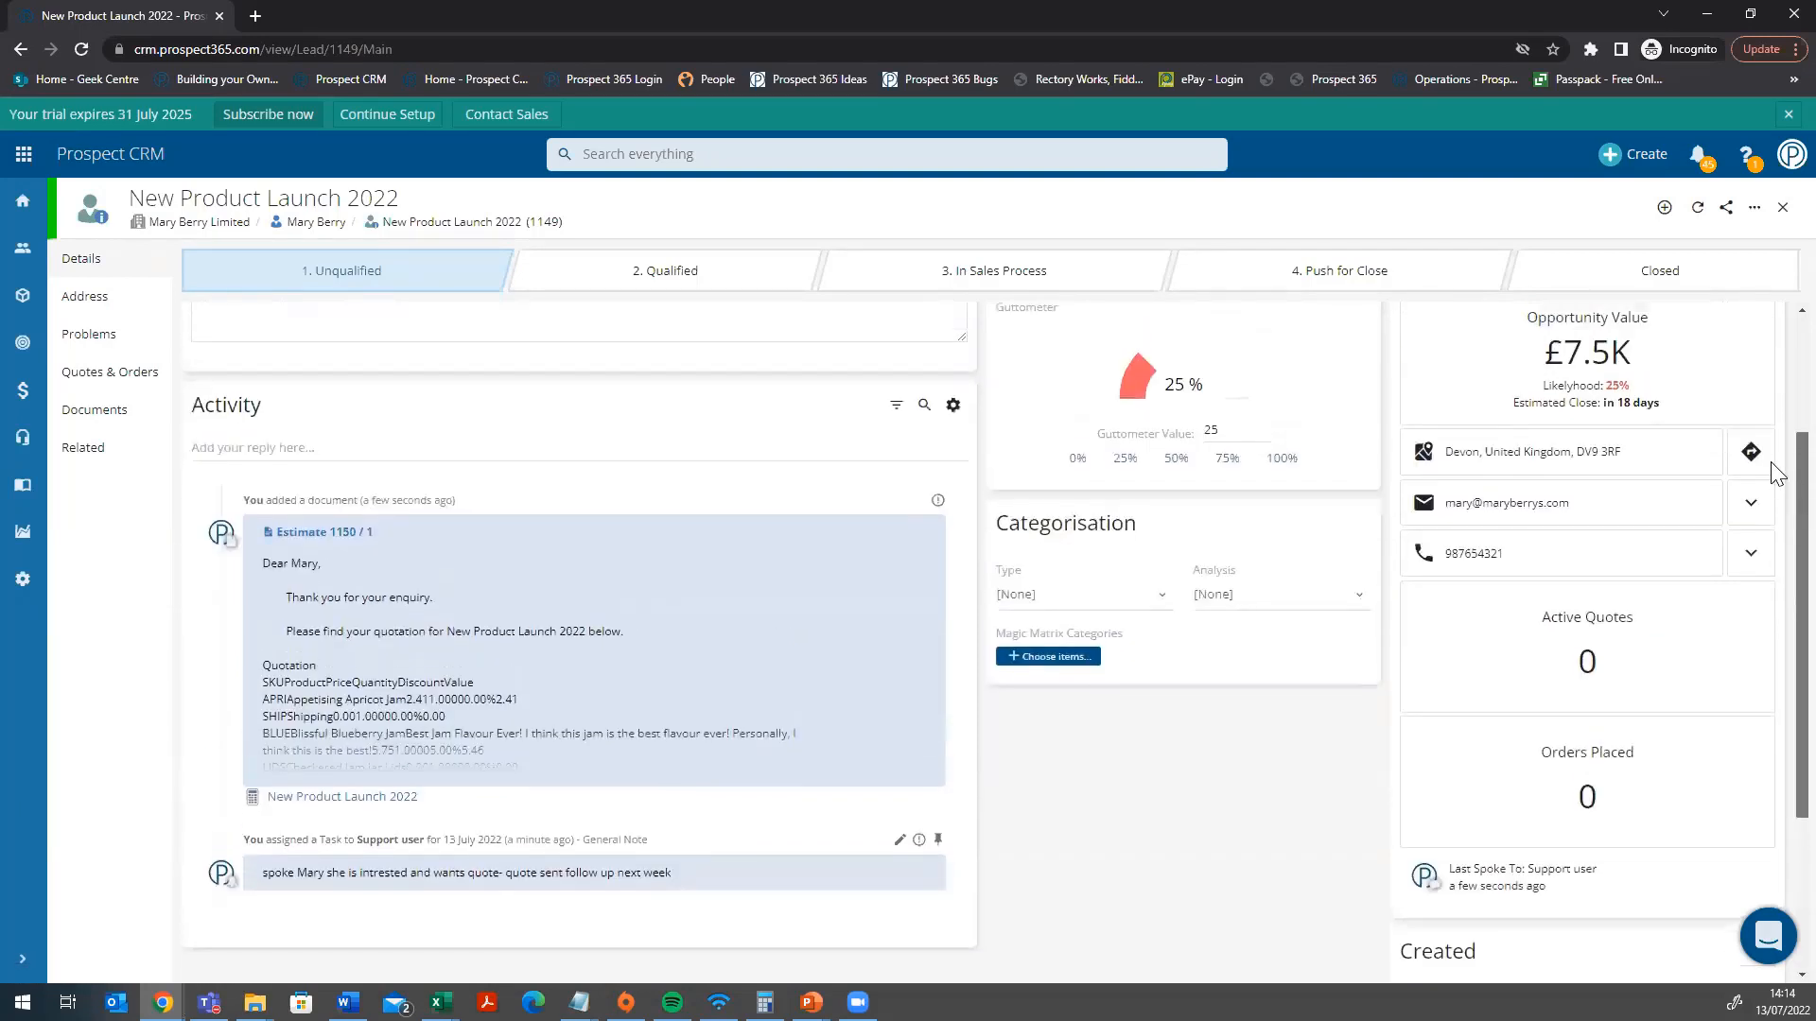
{"action": "scroll", "coordinate": [1775, 468], "scroll_direction": "up", "scroll_amount": 1}
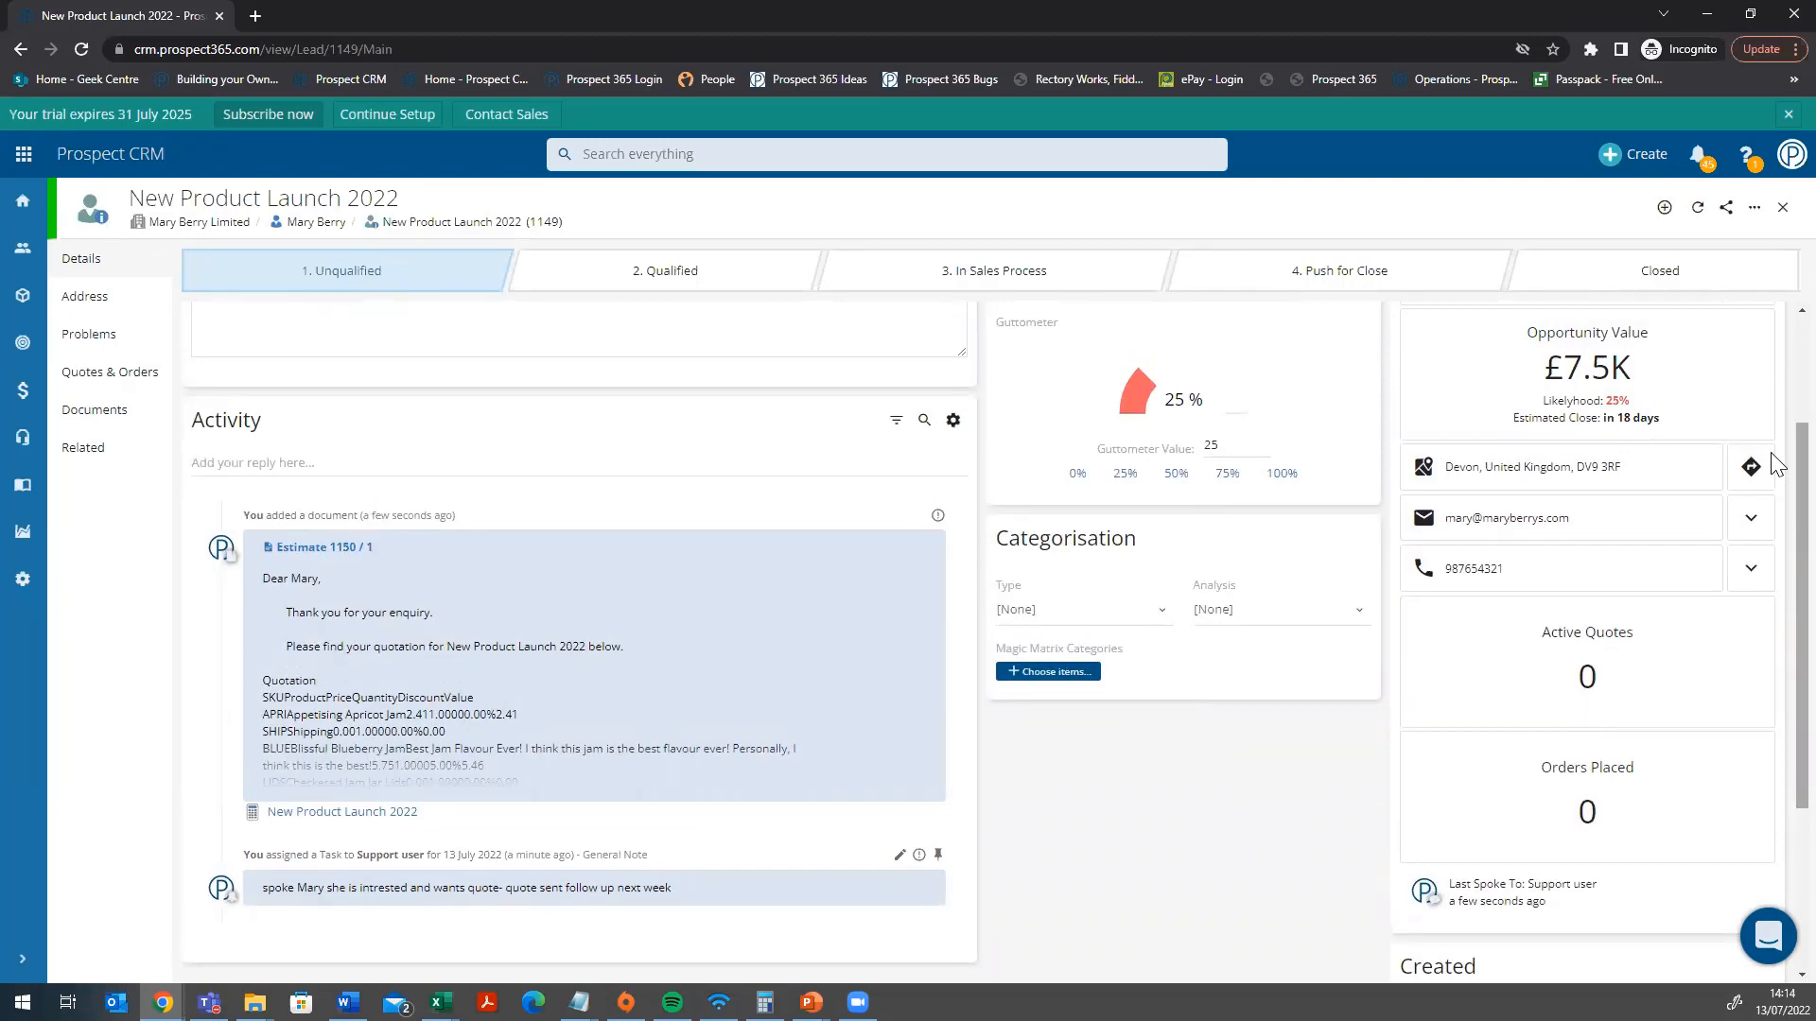
- Open the New Product Launch 2022 quote from the opportunity's Quotes & Orders and examine its product lines and customer order reference
{"action": "left_click", "coordinate": [144, 373]}
{"action": "left_click", "coordinate": [216, 482]}
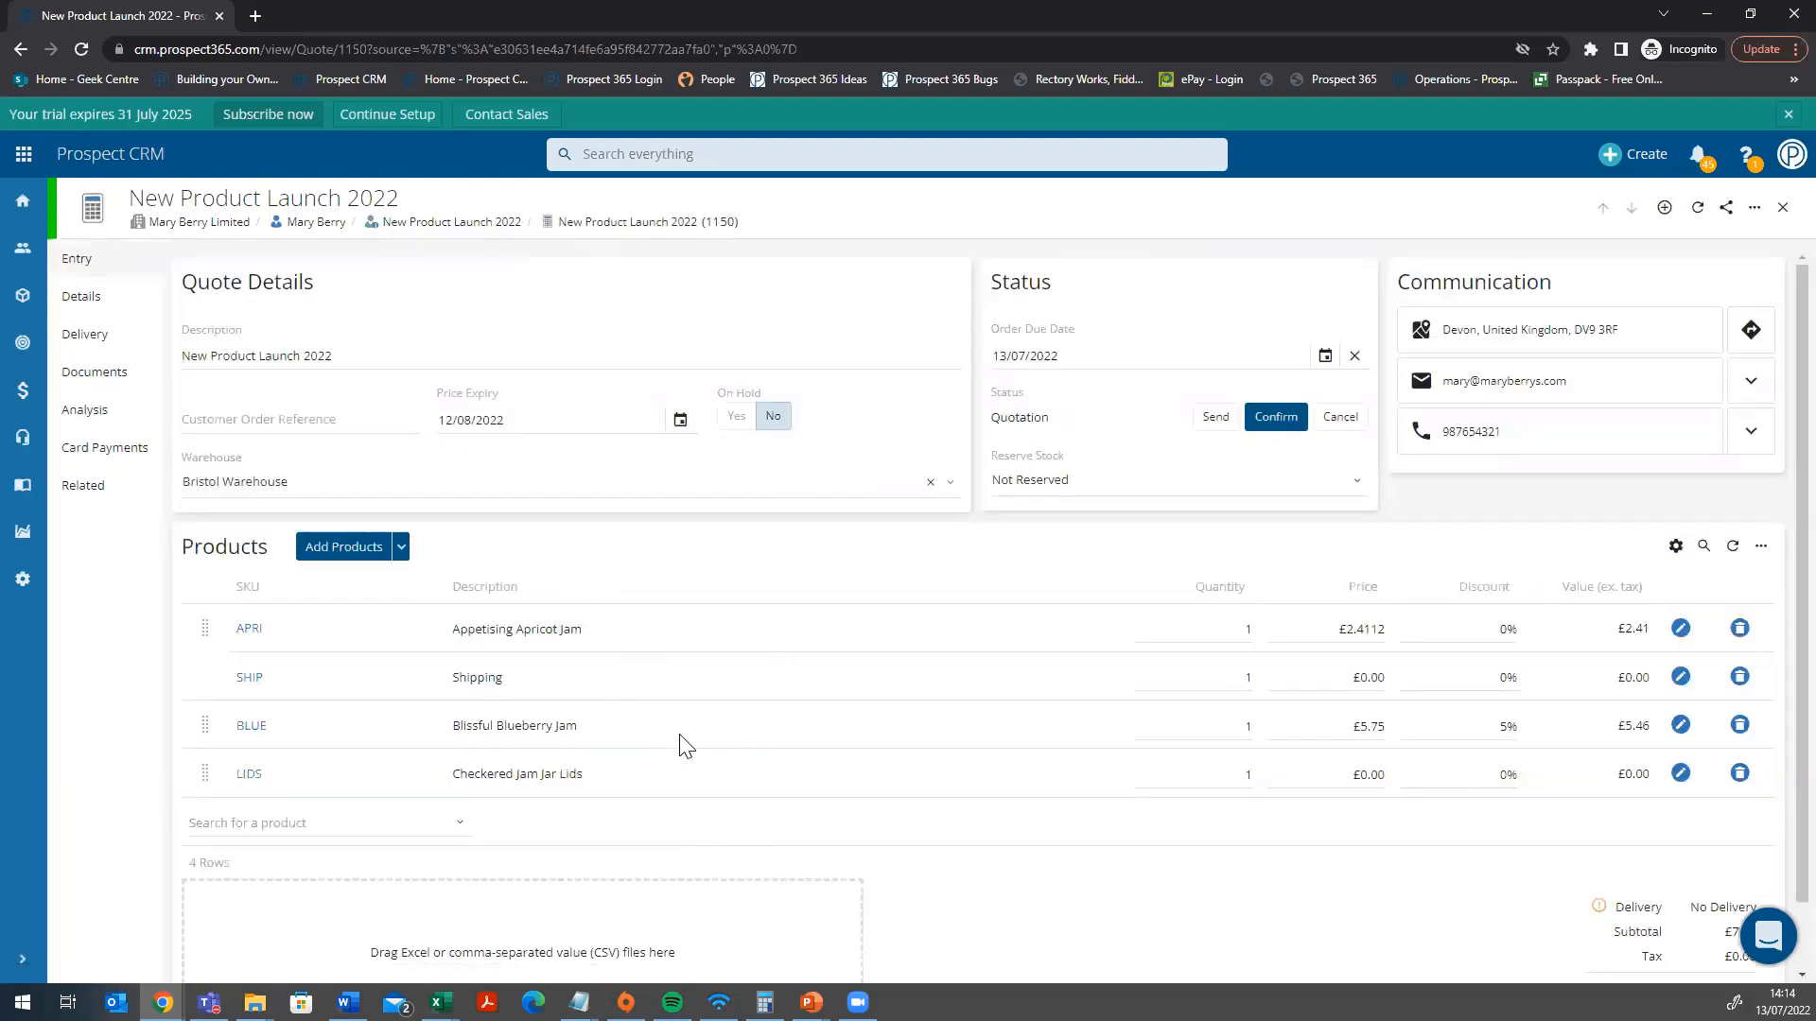
{"action": "left_click", "coordinate": [298, 428]}
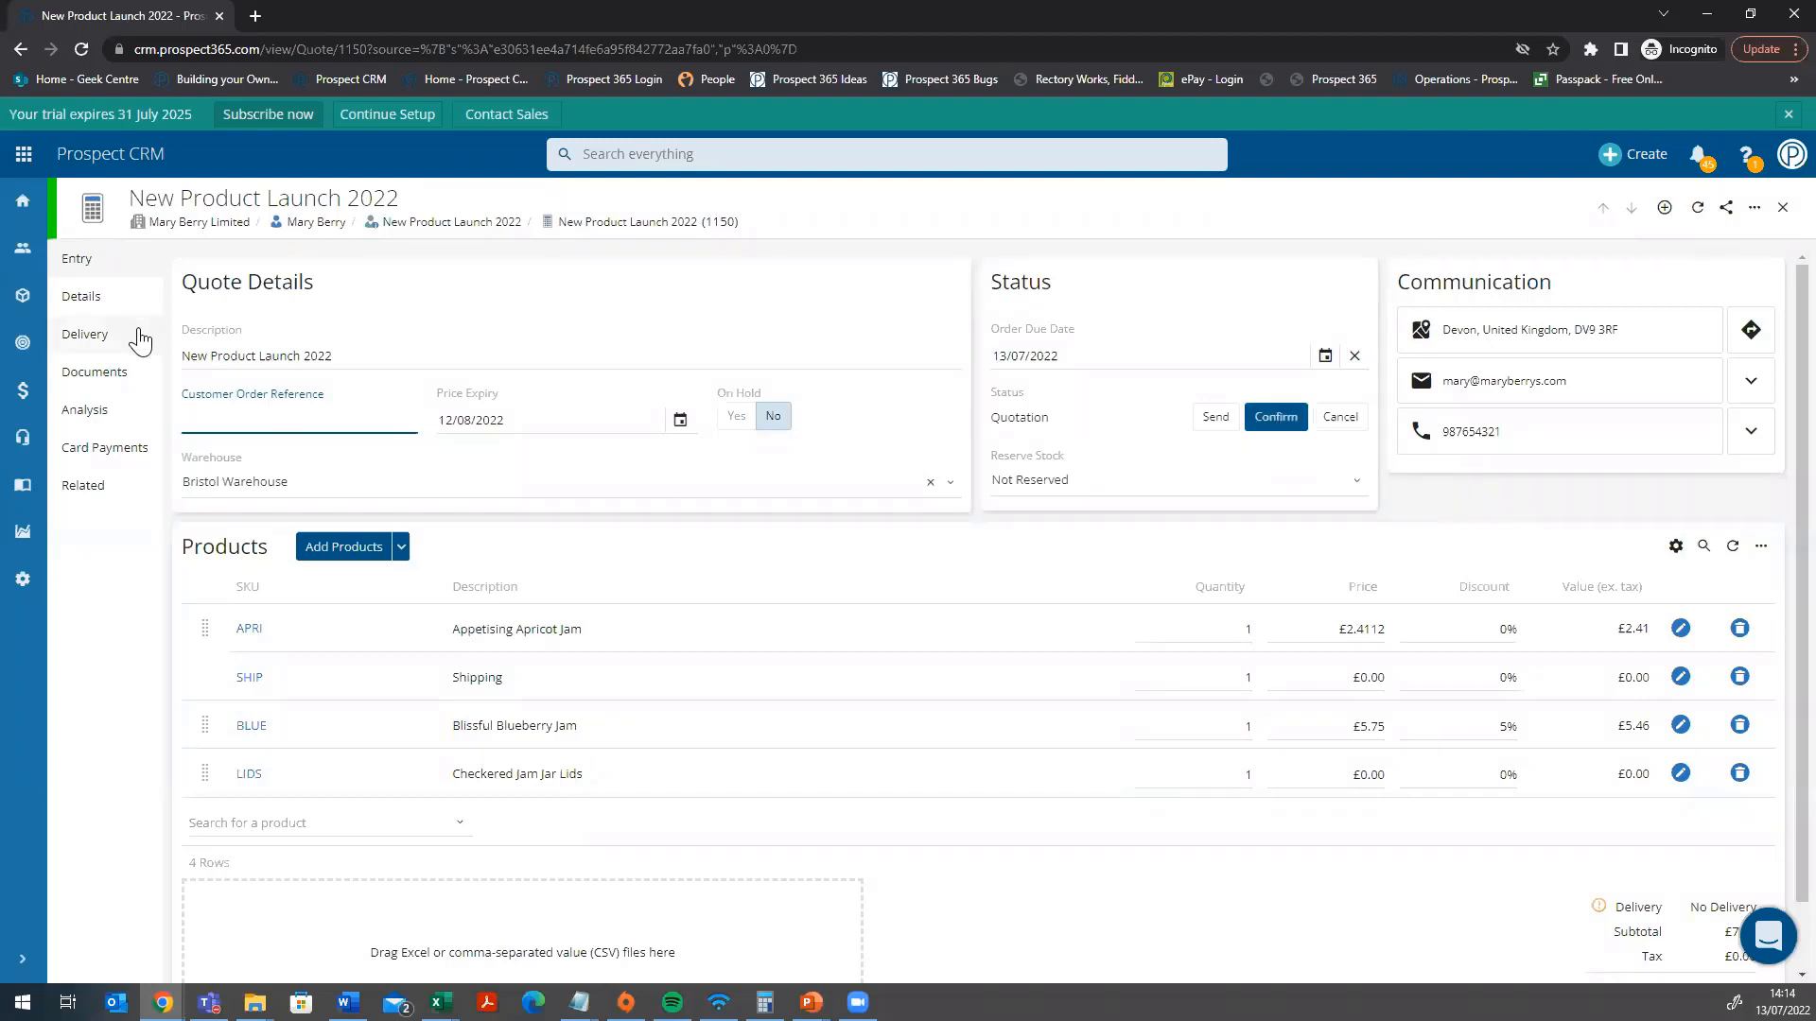
- Go back to the opportunity's Quotes & Orders and set the opportunity value to £4,000.00
{"action": "left_click", "coordinate": [421, 221]}
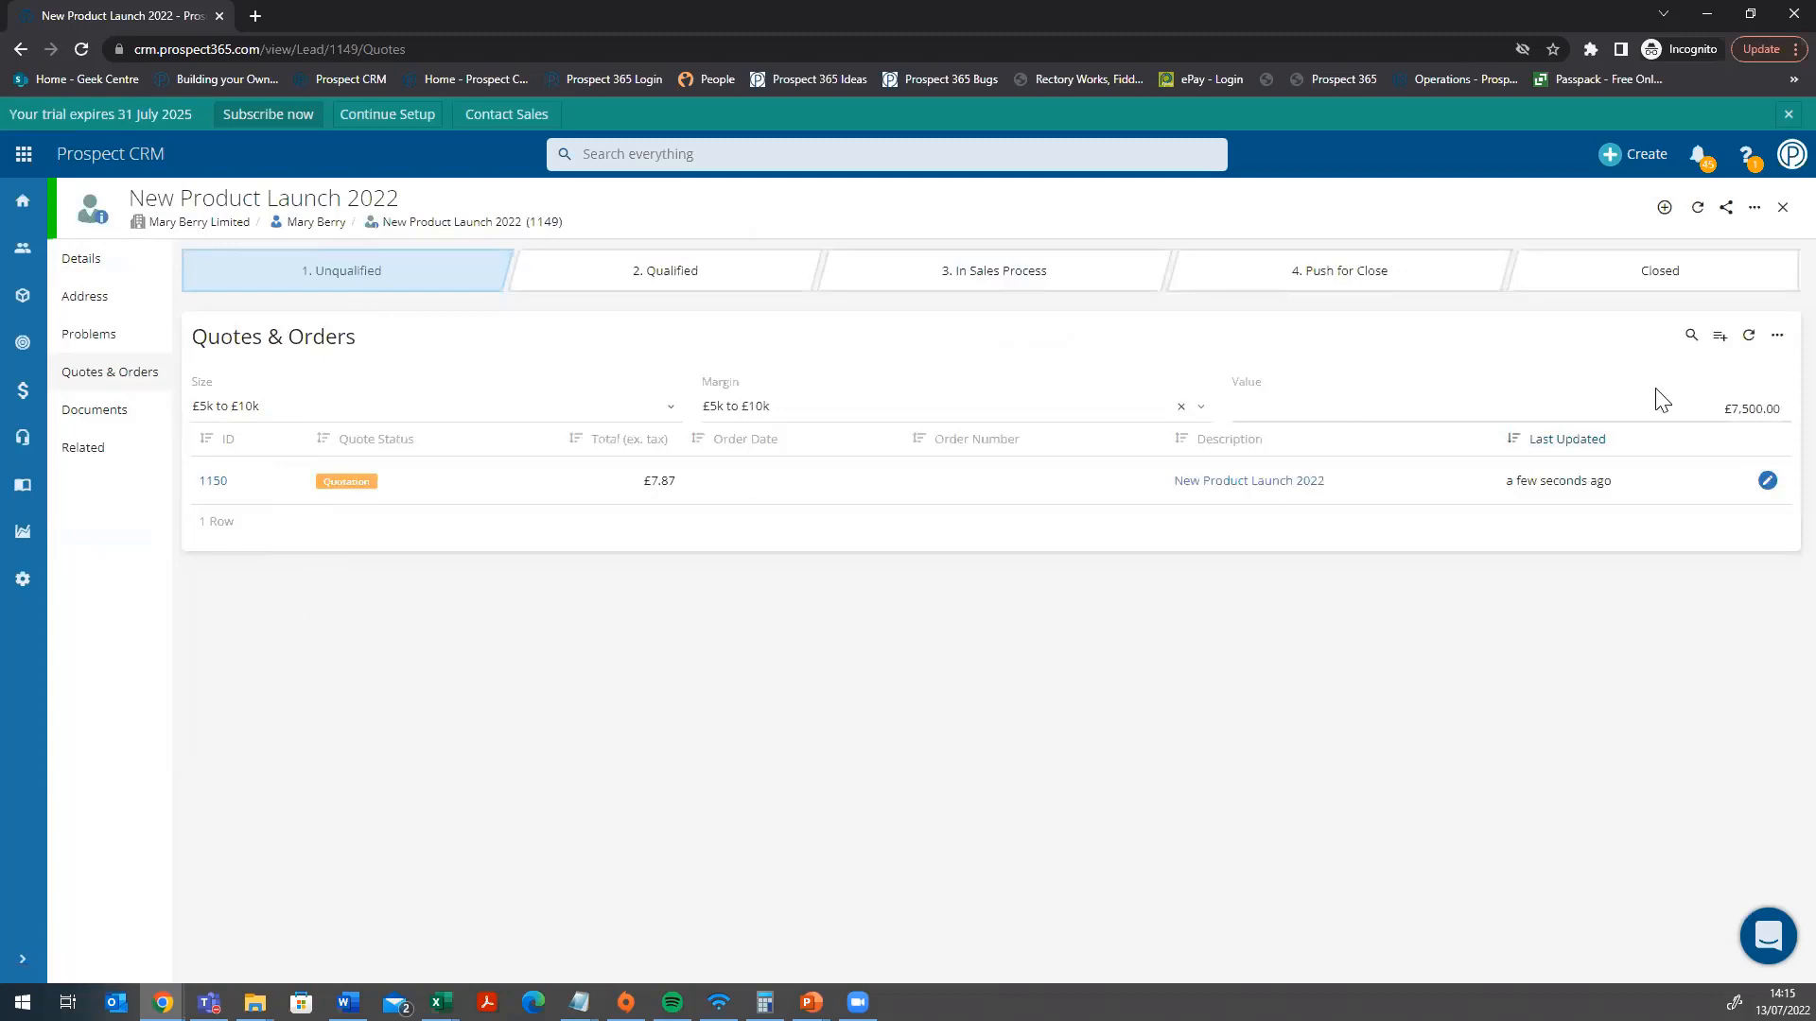
{"action": "left_click_drag", "start_coordinate": [1699, 409], "coordinate": [1792, 404]}
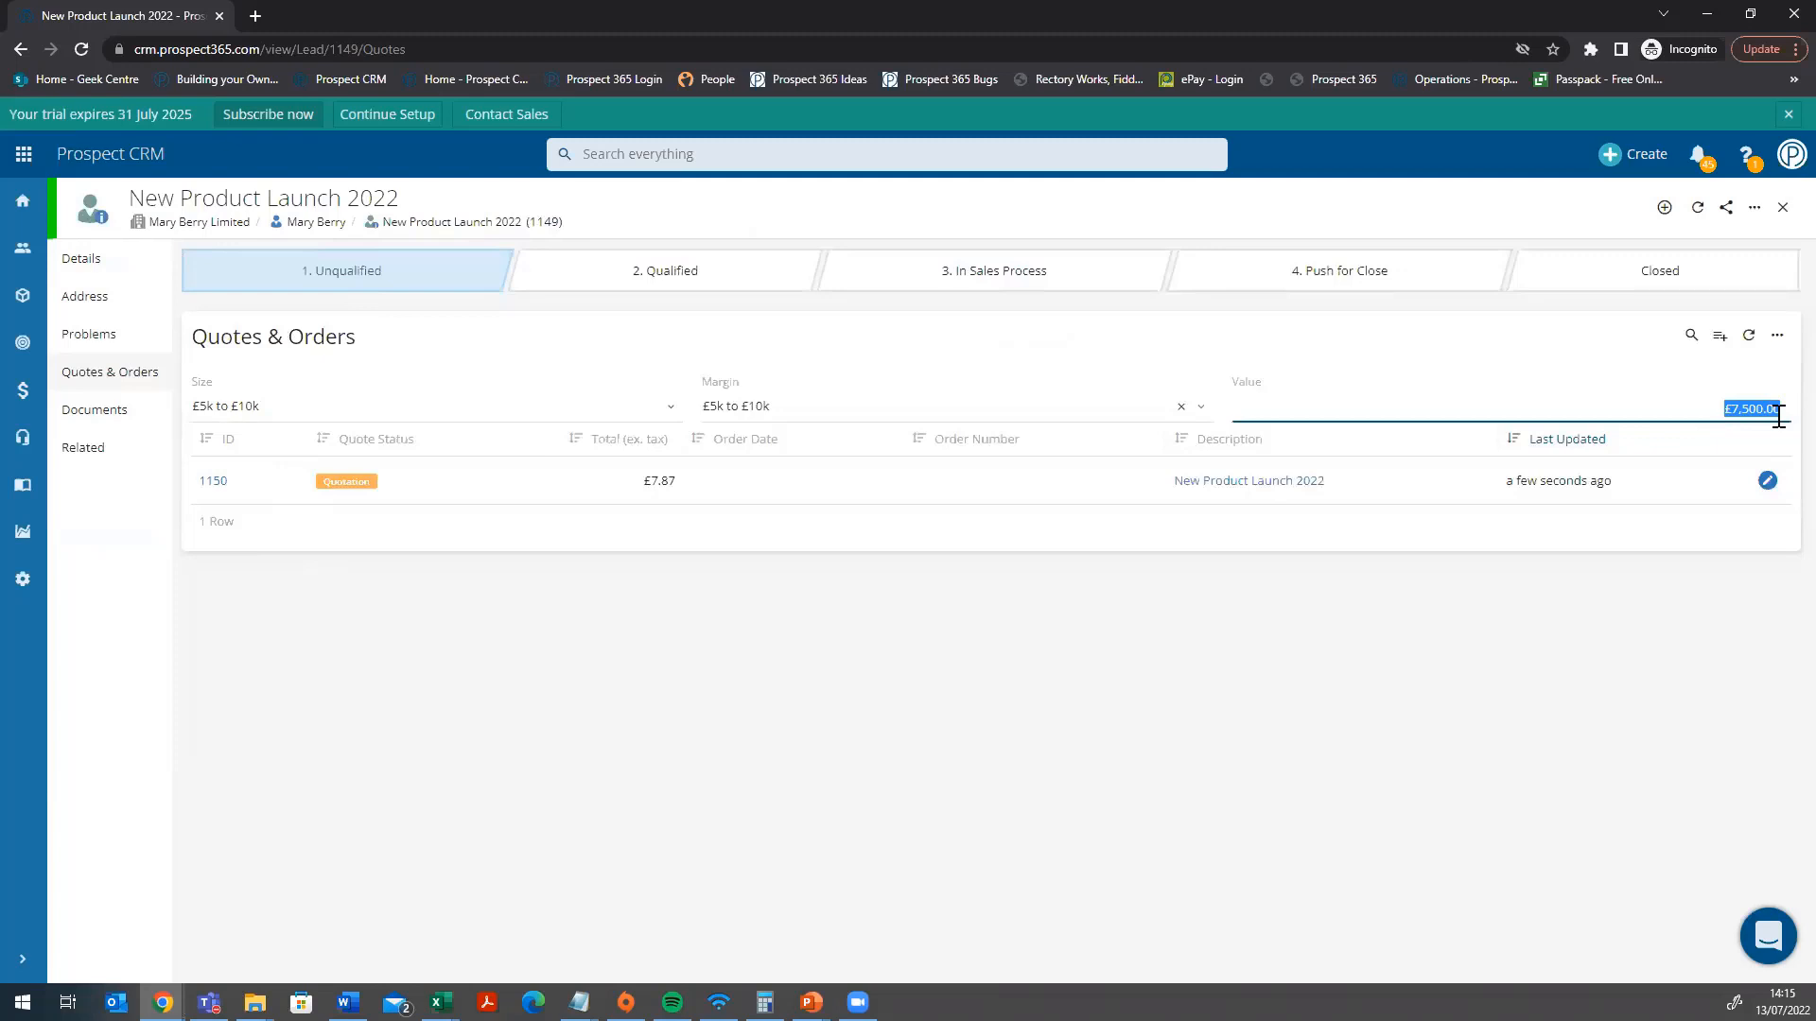
{"action": "type", "text": "40"}
{"action": "left_click", "coordinate": [1727, 668]}
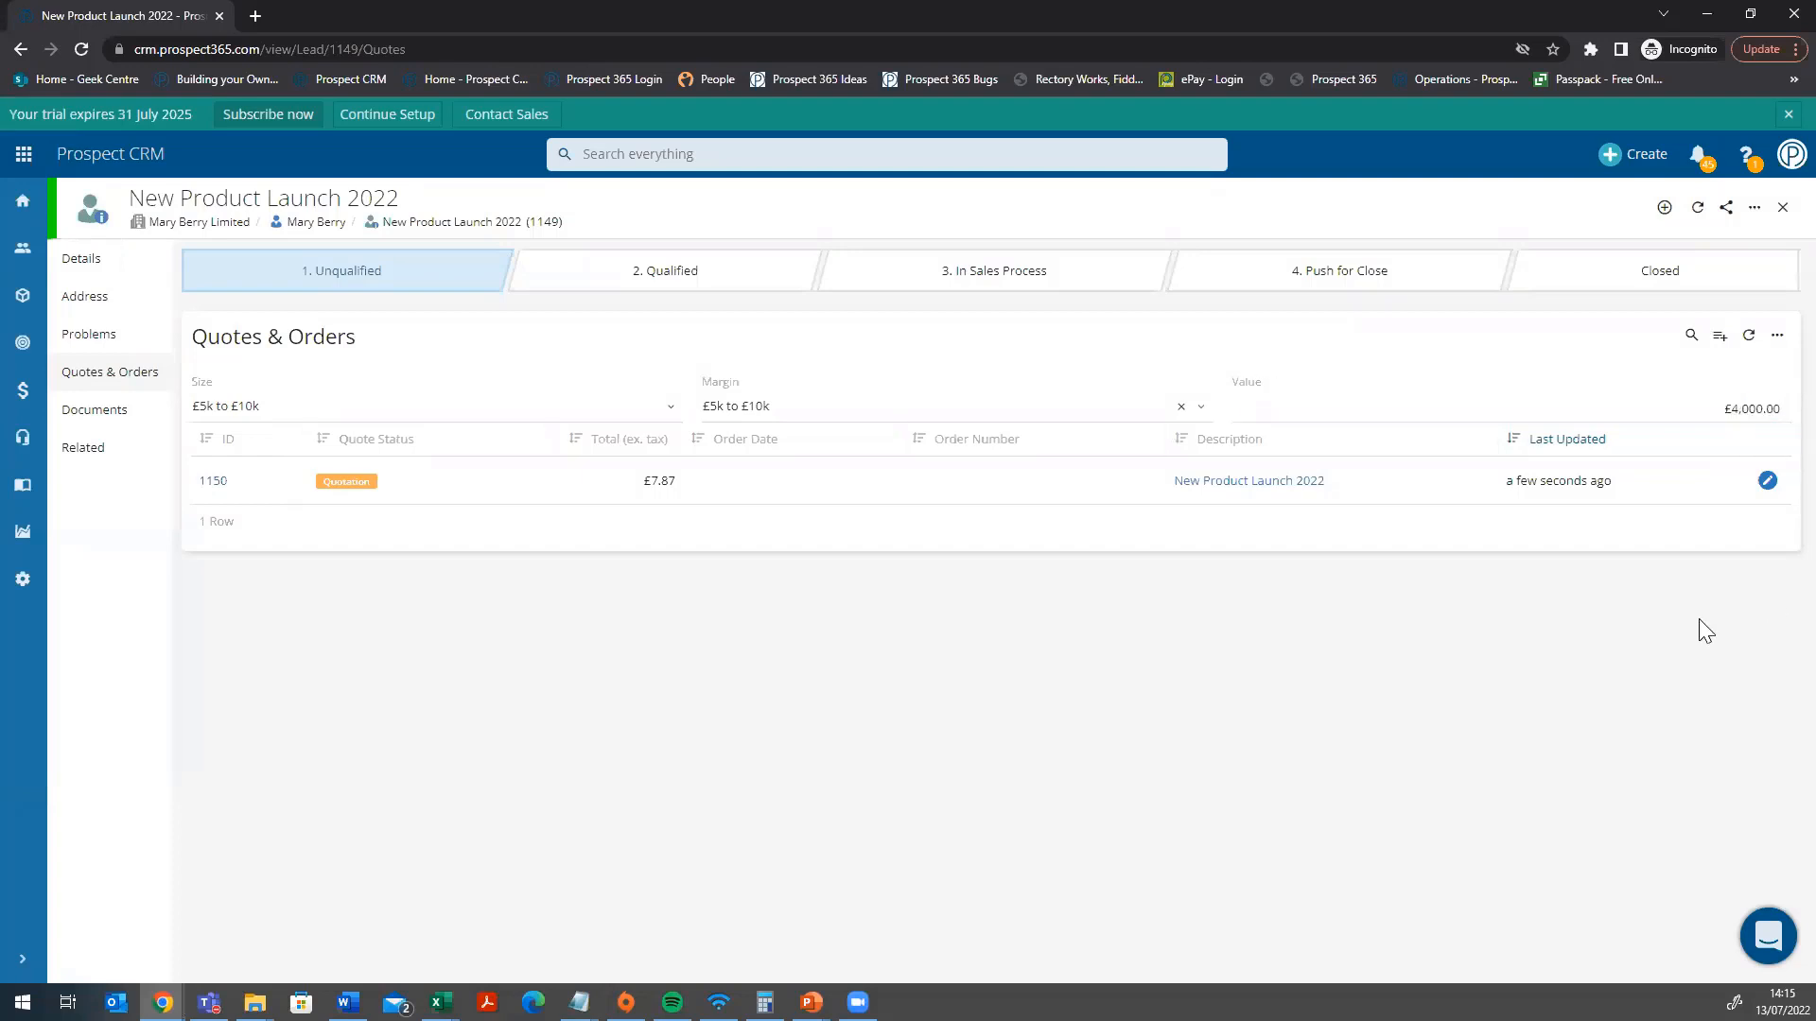
- Review the opportunity's details, activity and At a Glance figures, then switch to the Key Features presentation slide
{"action": "left_click", "coordinate": [121, 263]}
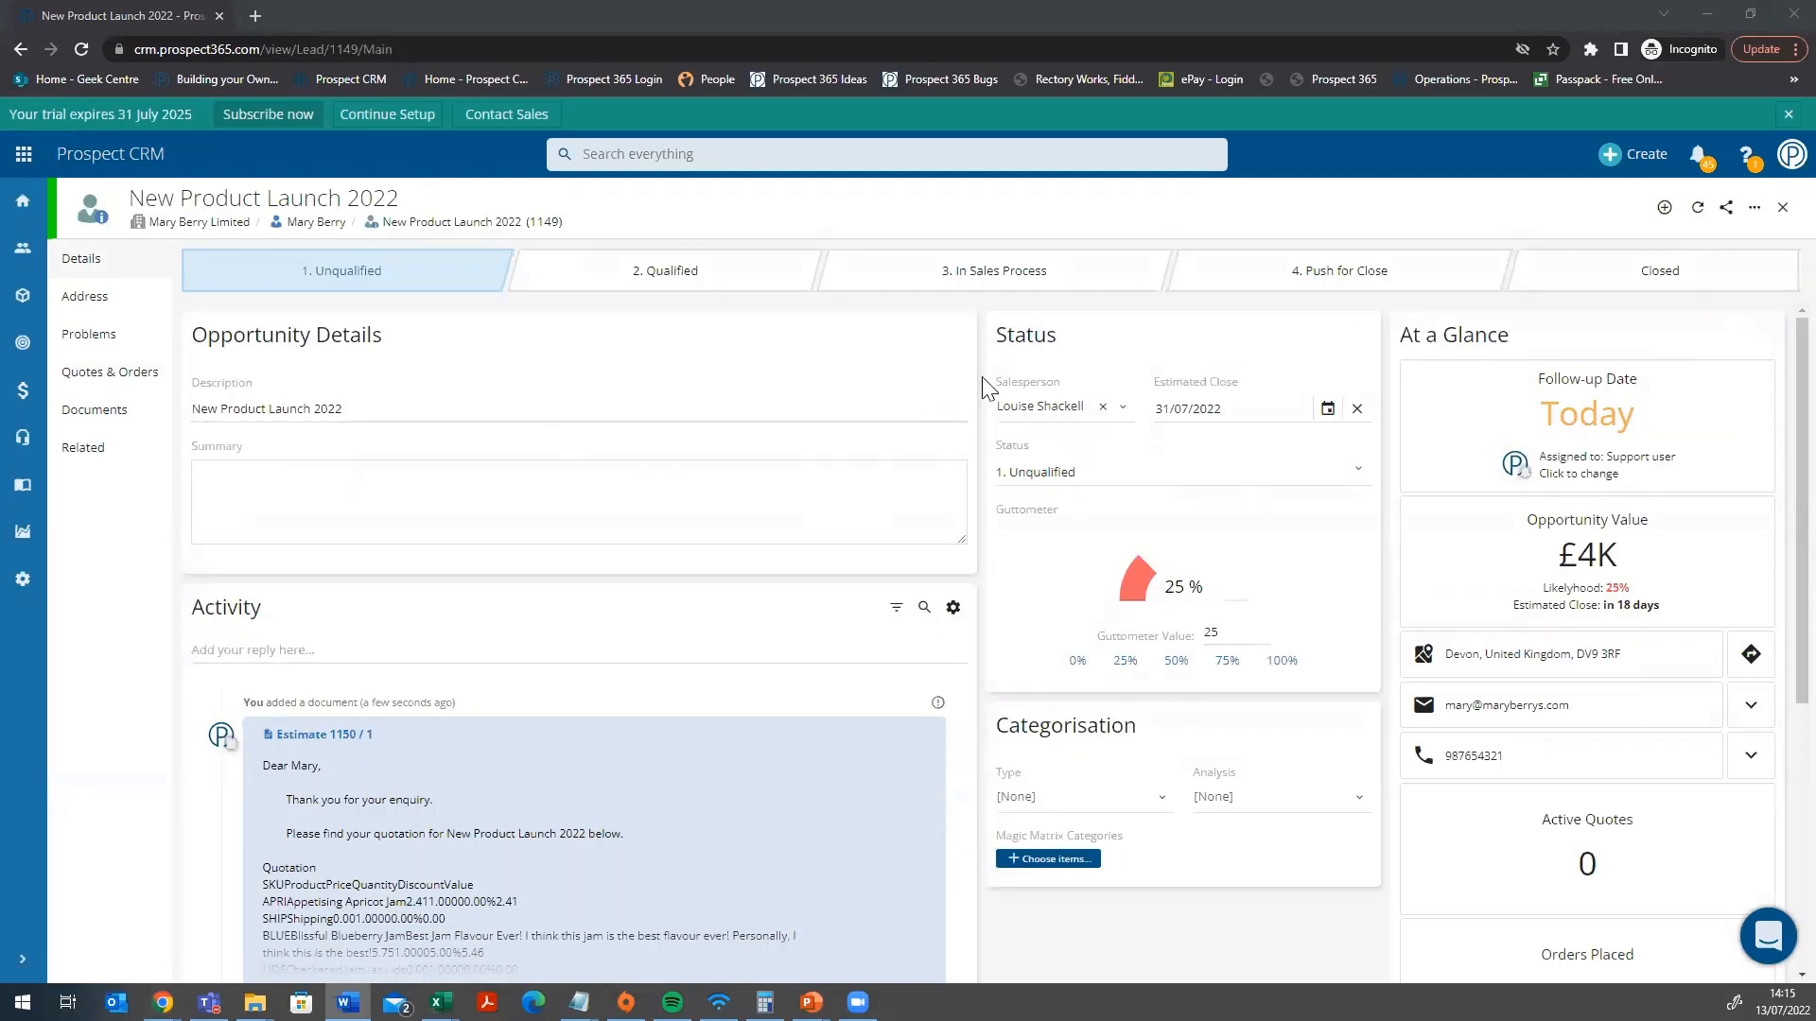
{"action": "scroll", "coordinate": [1774, 549], "scroll_direction": "down", "scroll_amount": 3}
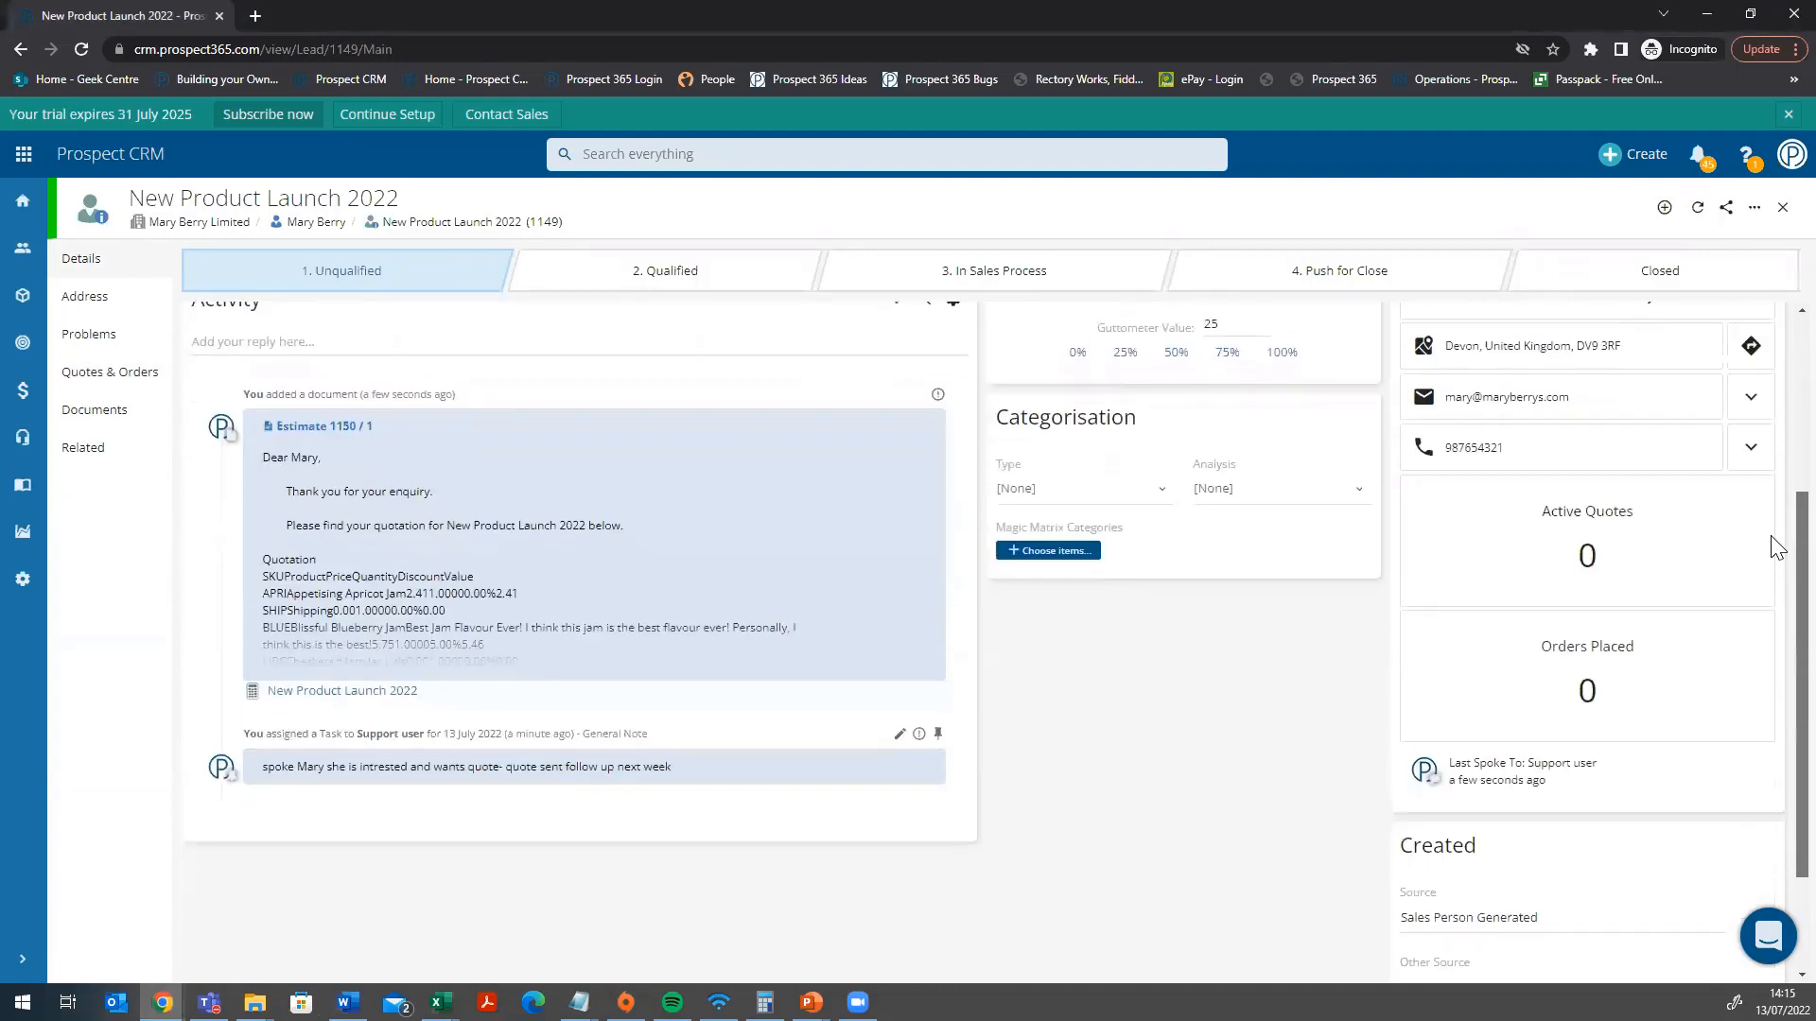
{"action": "scroll", "coordinate": [1774, 587], "scroll_direction": "down", "scroll_amount": 2}
{"action": "scroll", "coordinate": [1771, 327], "scroll_direction": "up", "scroll_amount": 5}
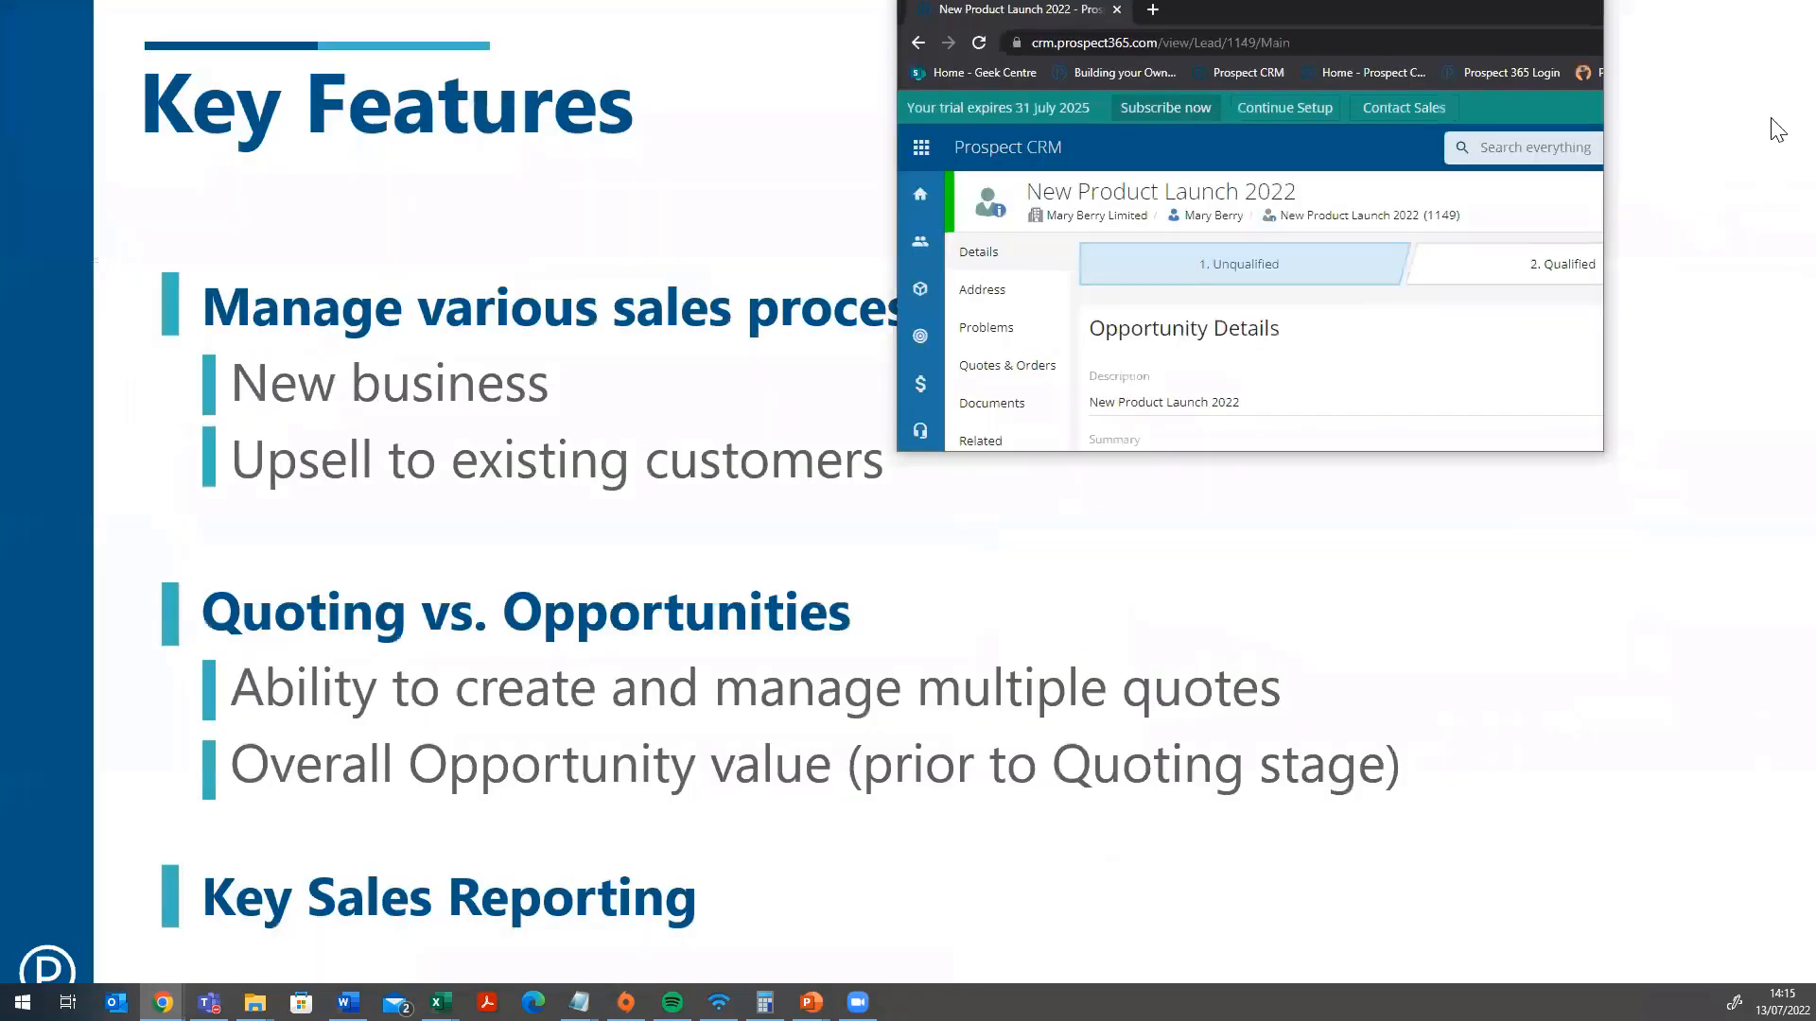
{"action": "left_click", "coordinate": [1778, 131]}
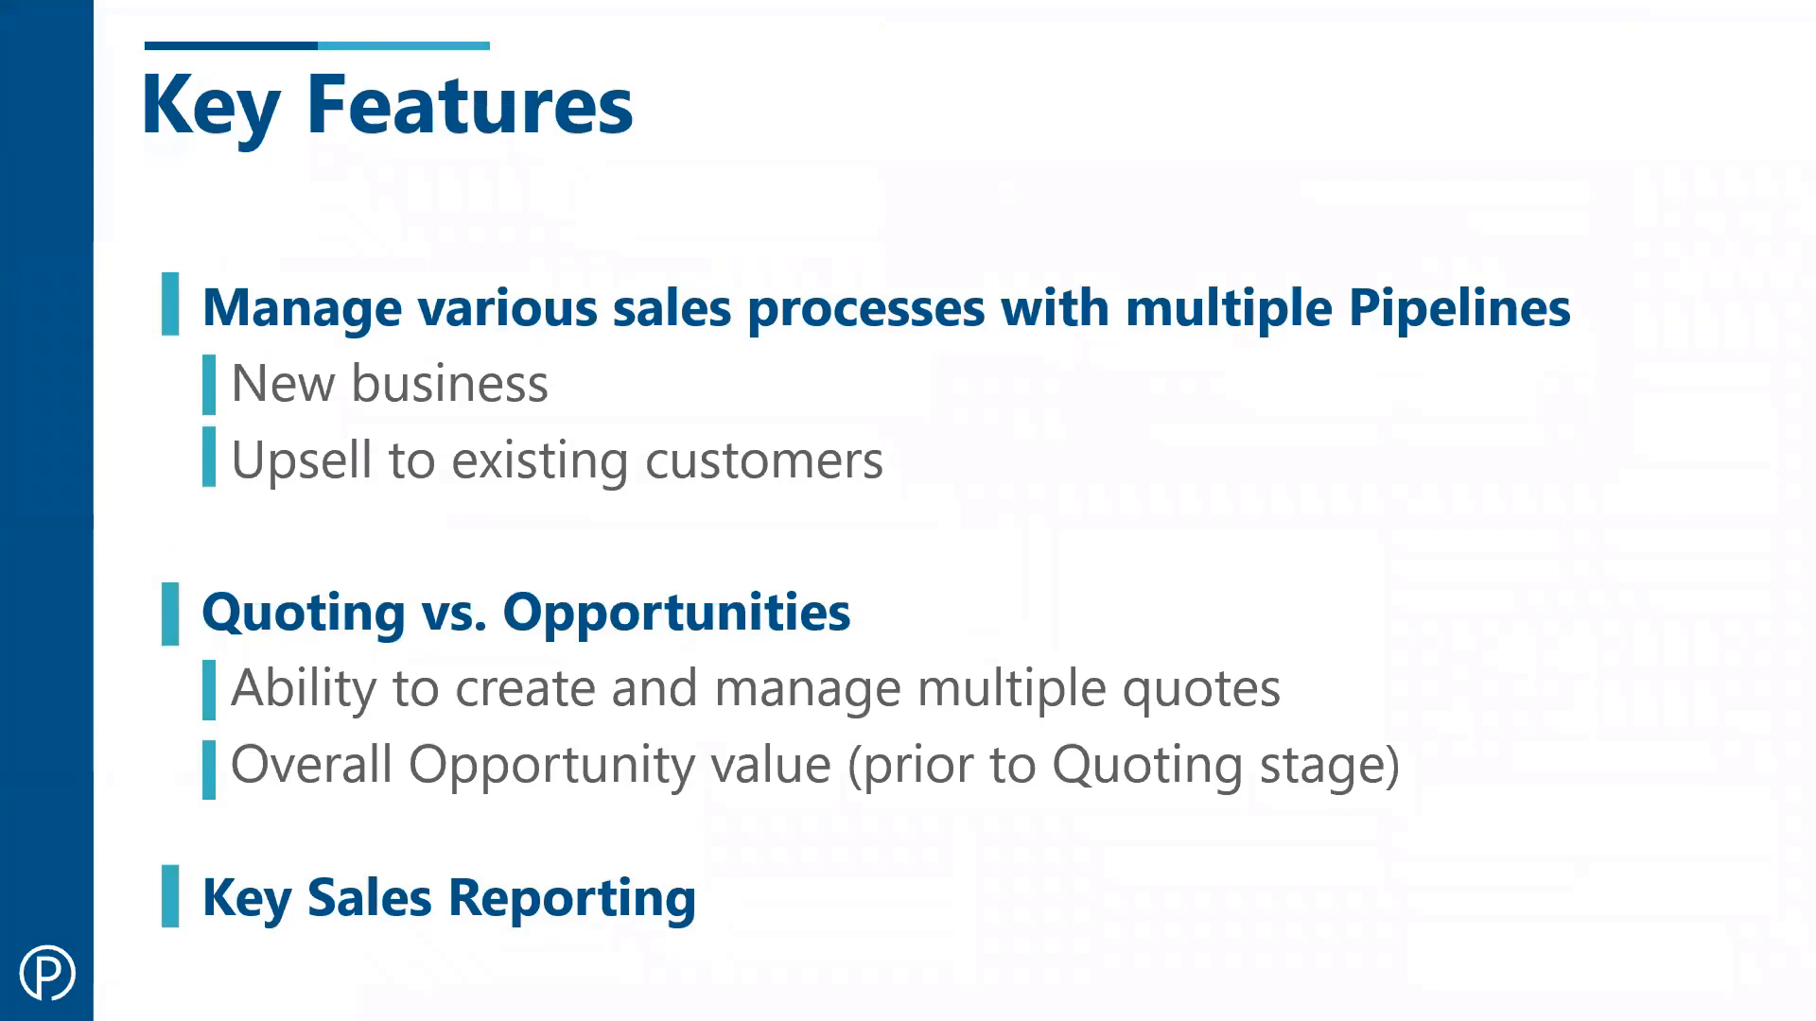
{"action": "left_click", "coordinate": [1023, 541]}
{"action": "left_click", "coordinate": [1024, 541]}
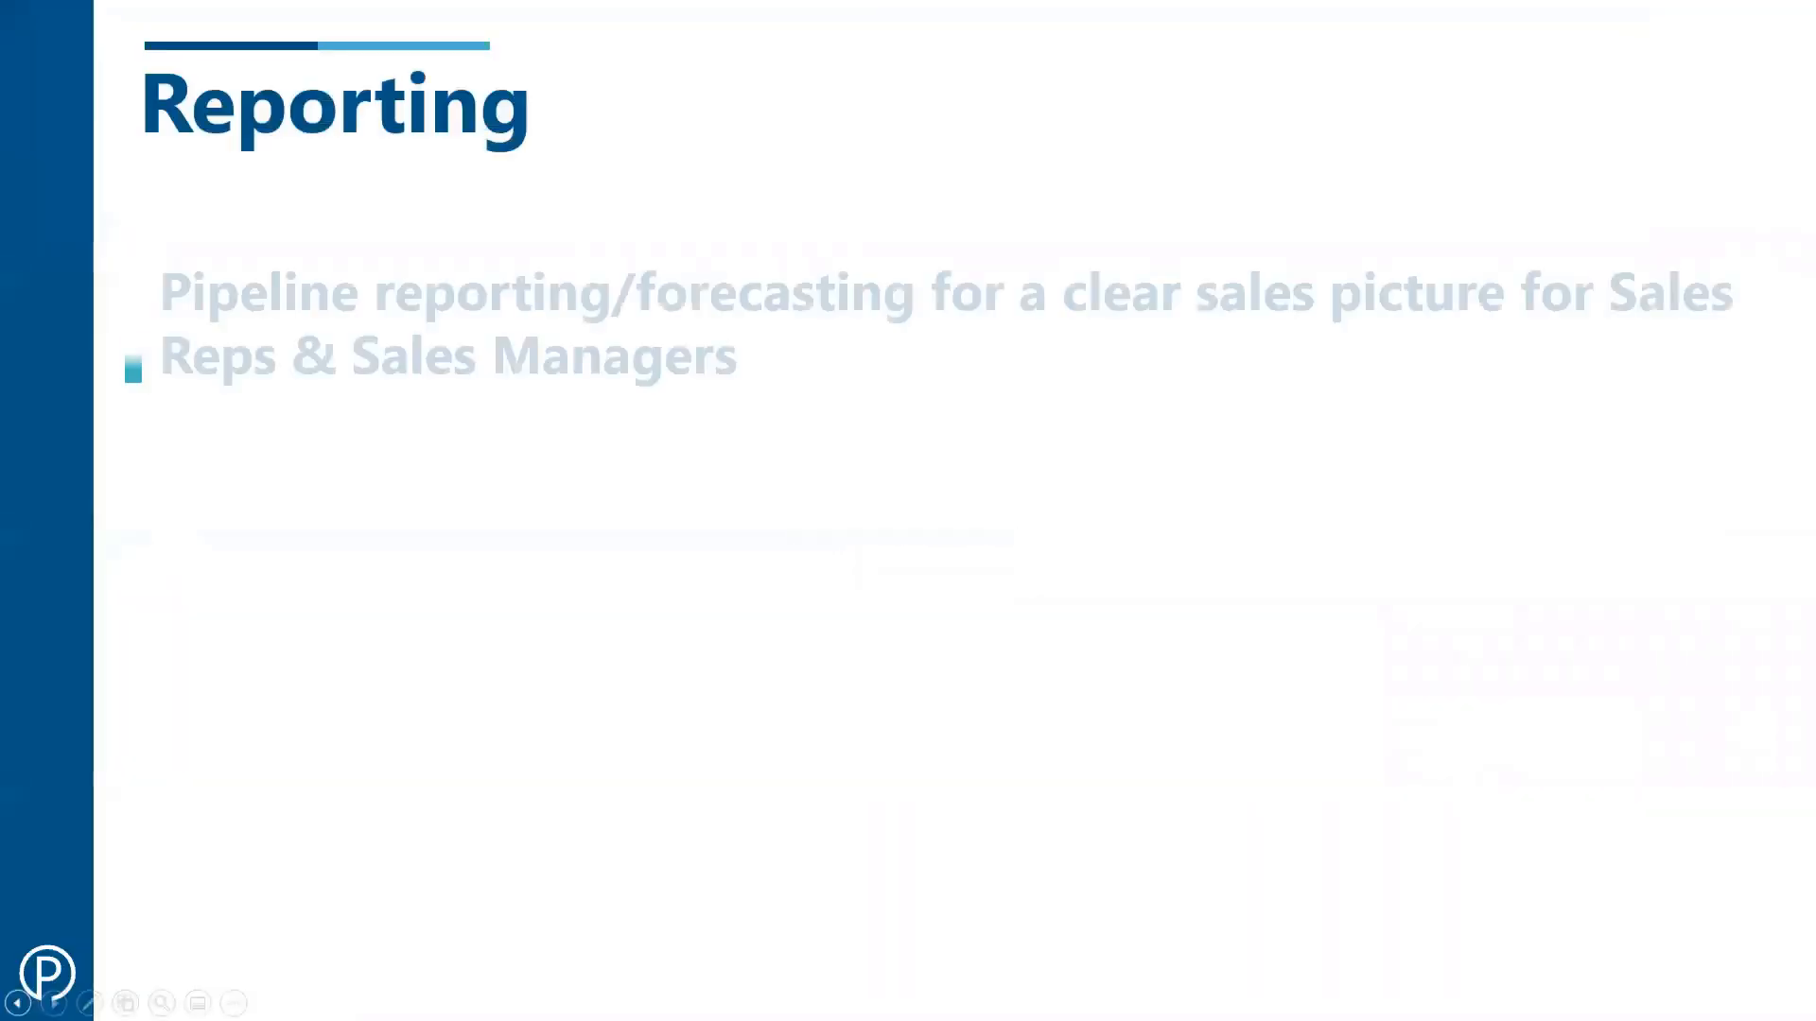
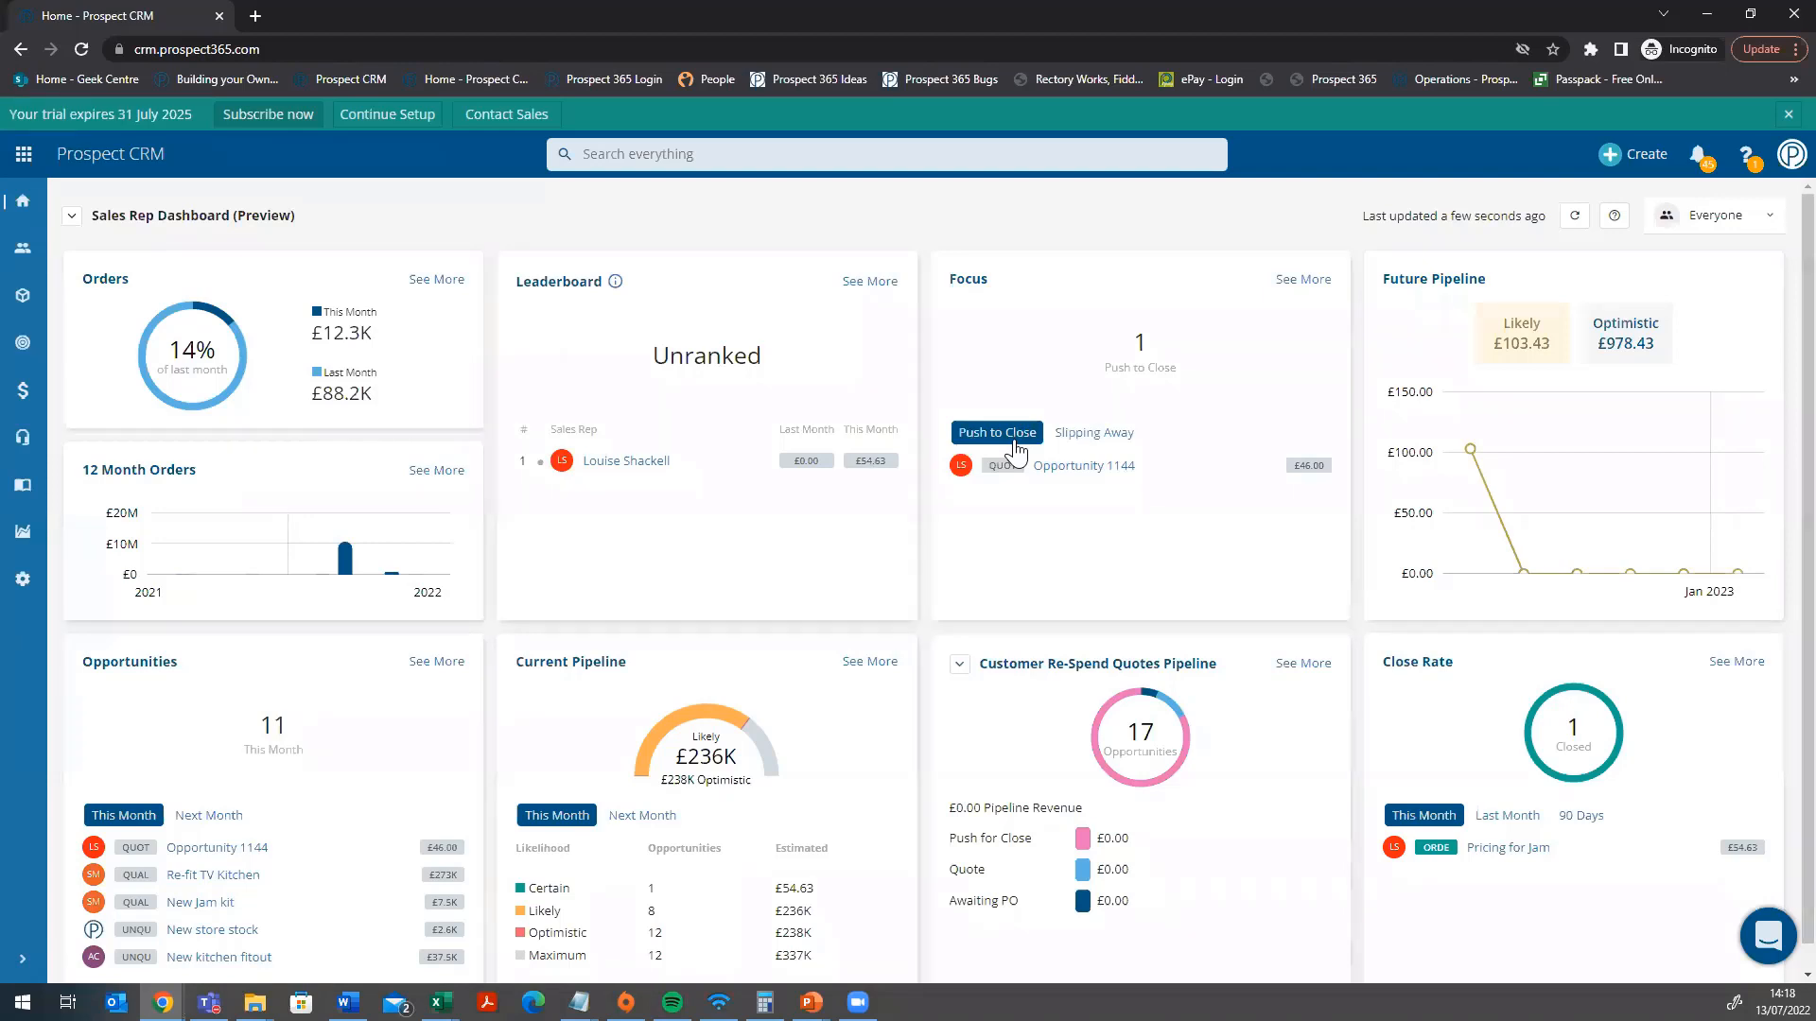
- Show the Slipping Away opportunities in Focus, and compare next month's opportunities with this month's on the Sales Rep Dashboard
{"action": "left_click", "coordinate": [1121, 435]}
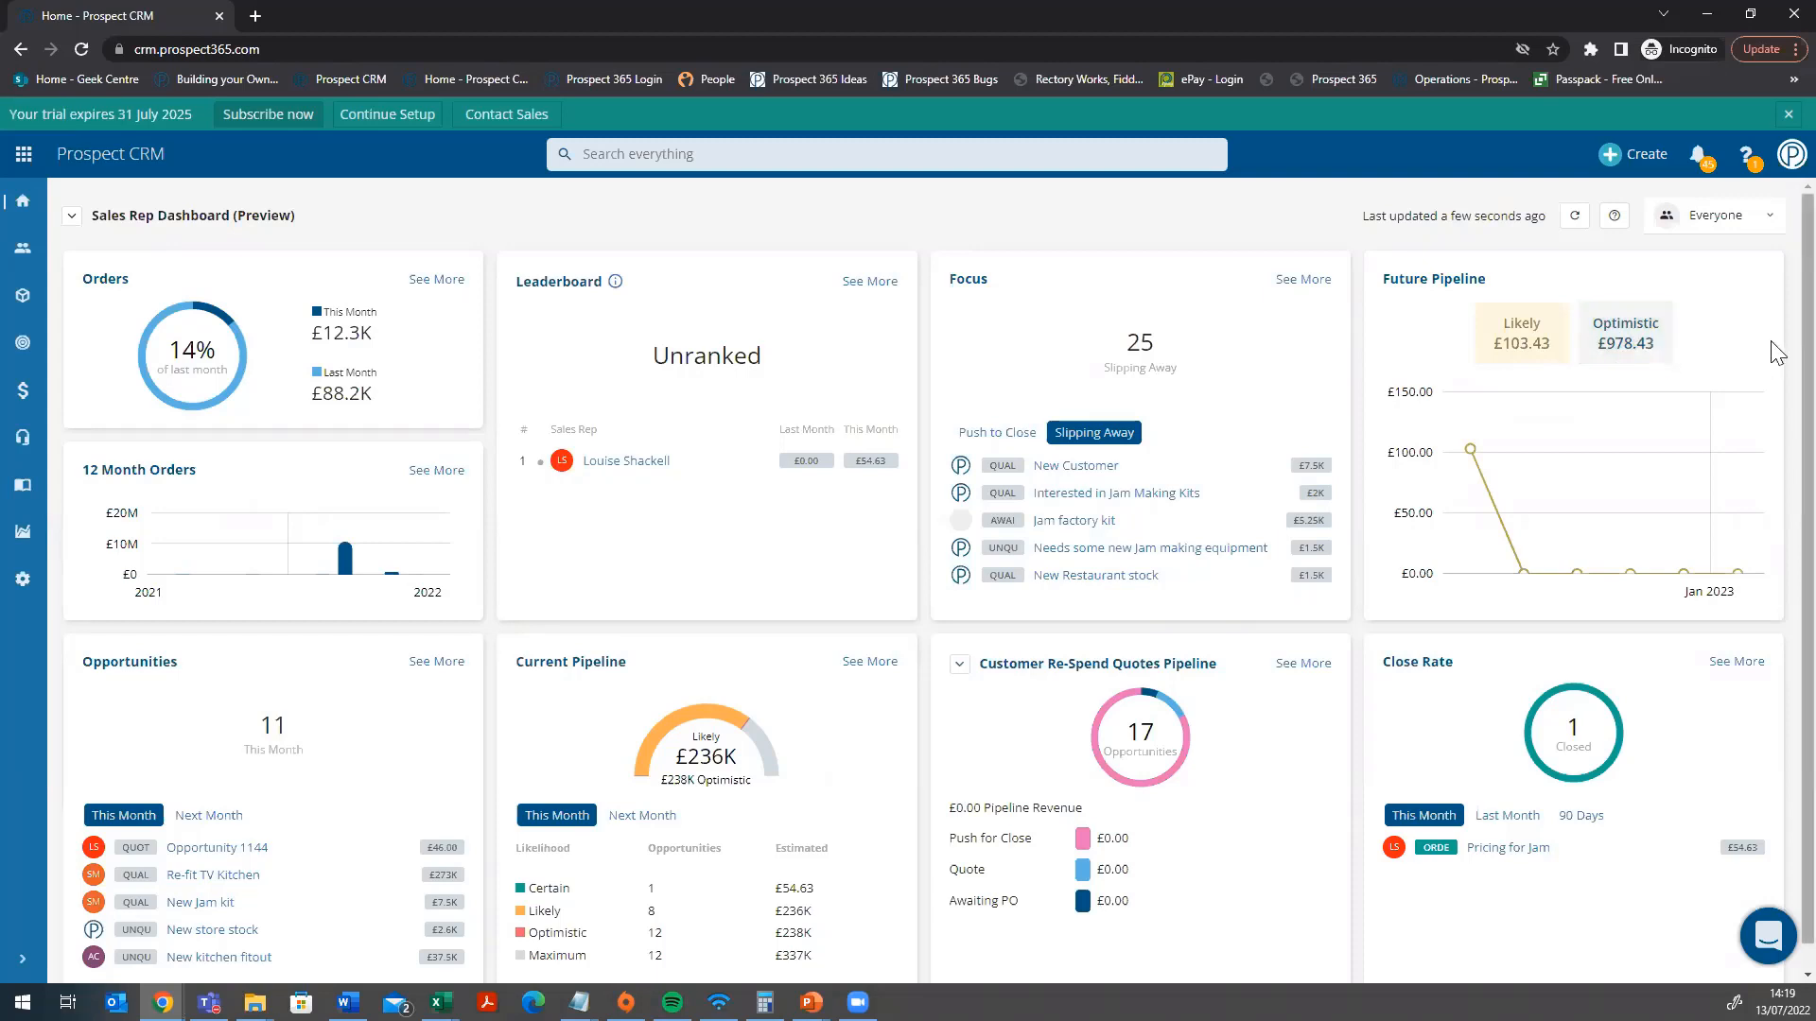
{"action": "scroll", "coordinate": [1776, 374], "scroll_direction": "down", "scroll_amount": 1}
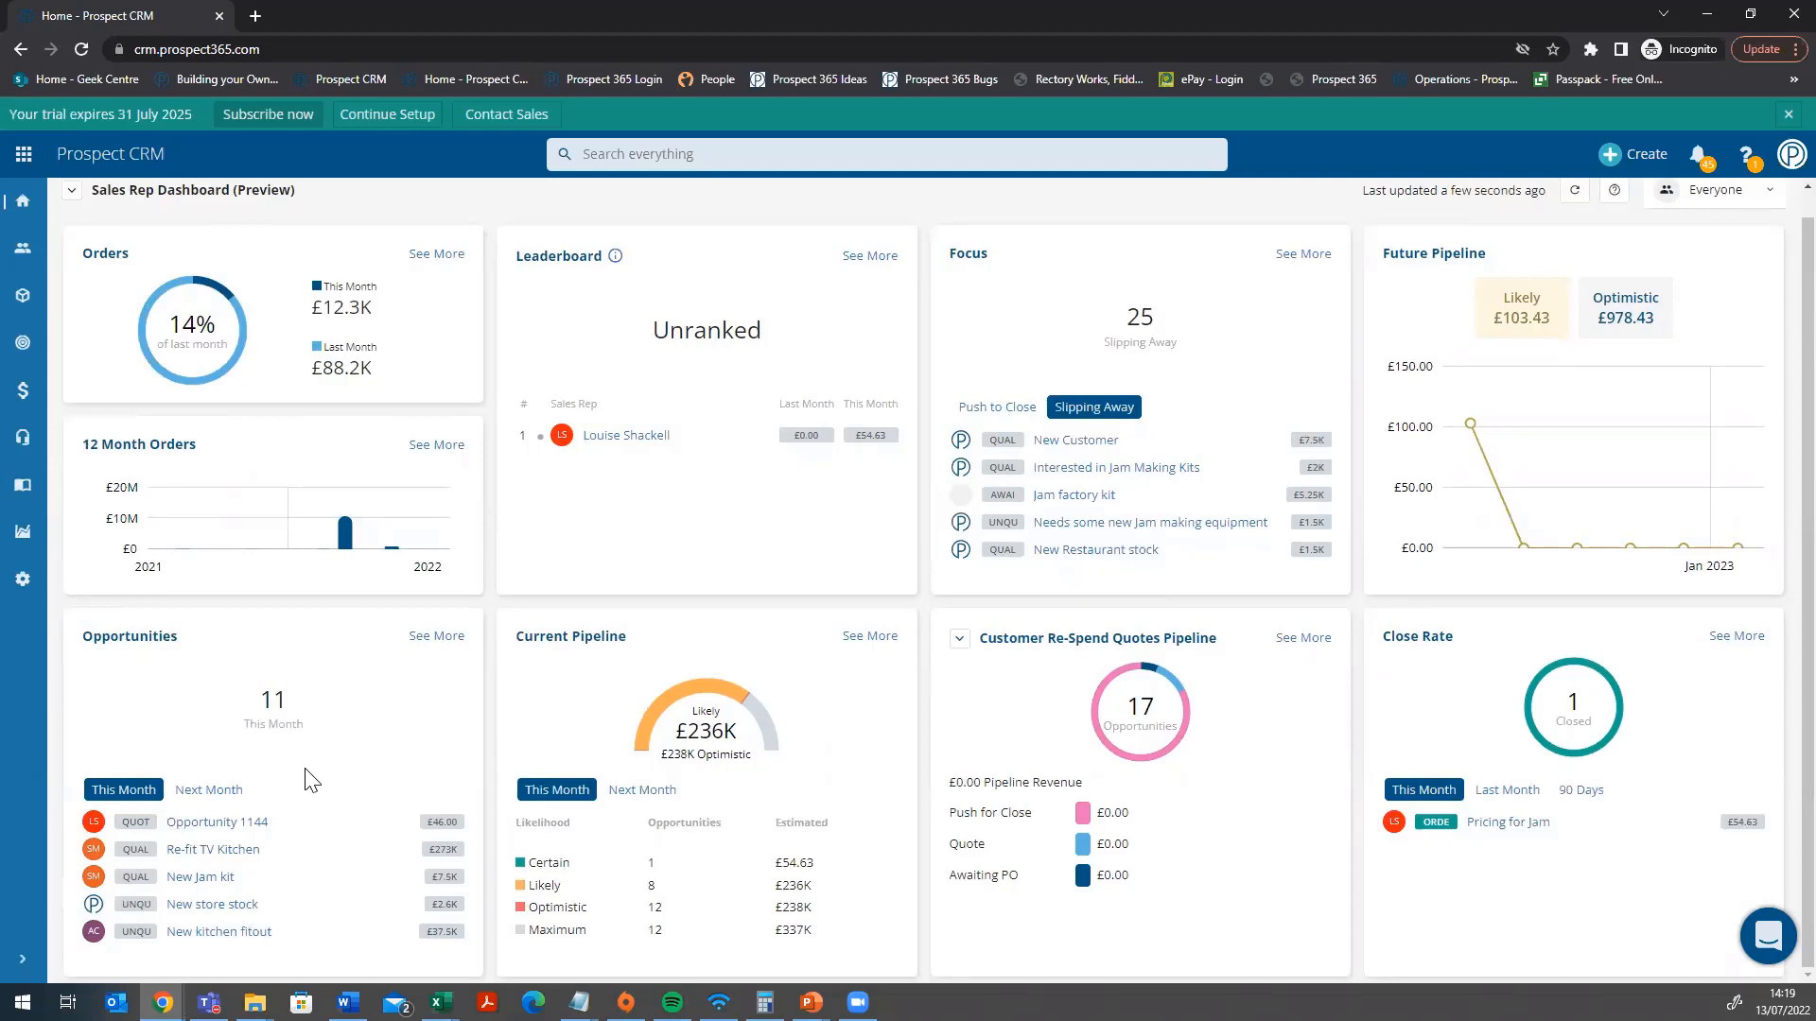
{"action": "left_click", "coordinate": [214, 793]}
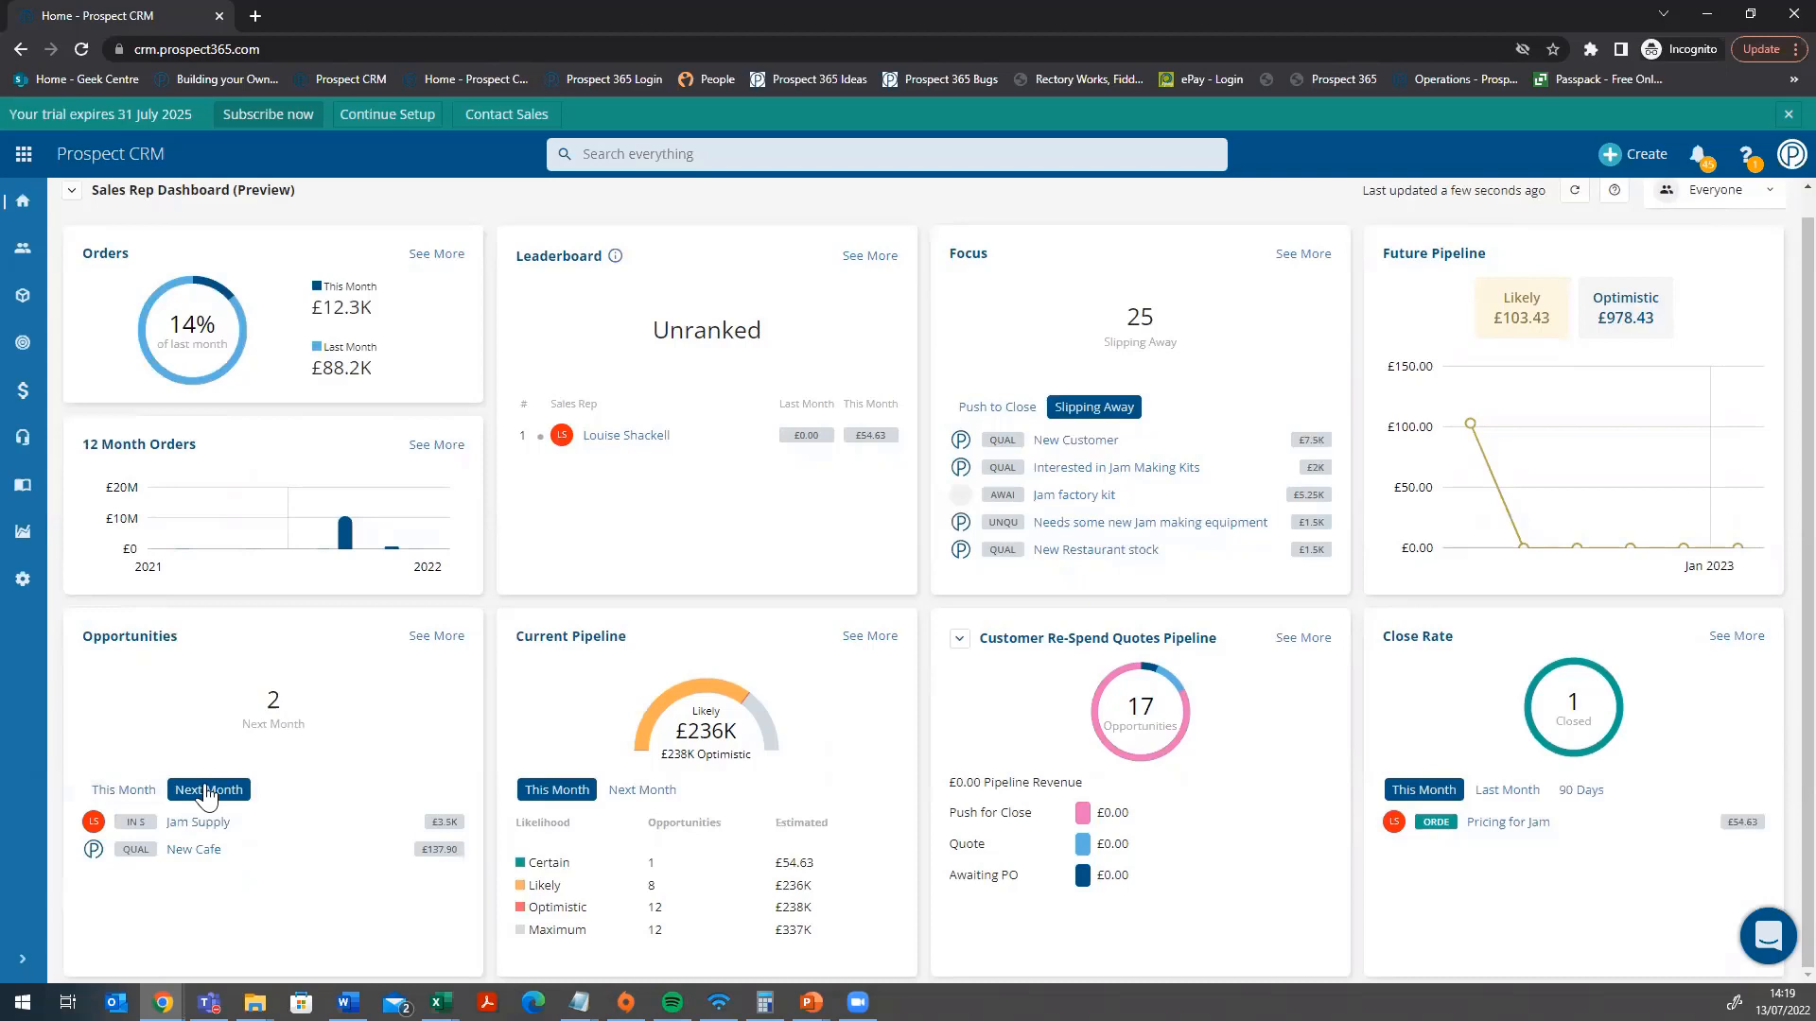
{"action": "left_click", "coordinate": [113, 799]}
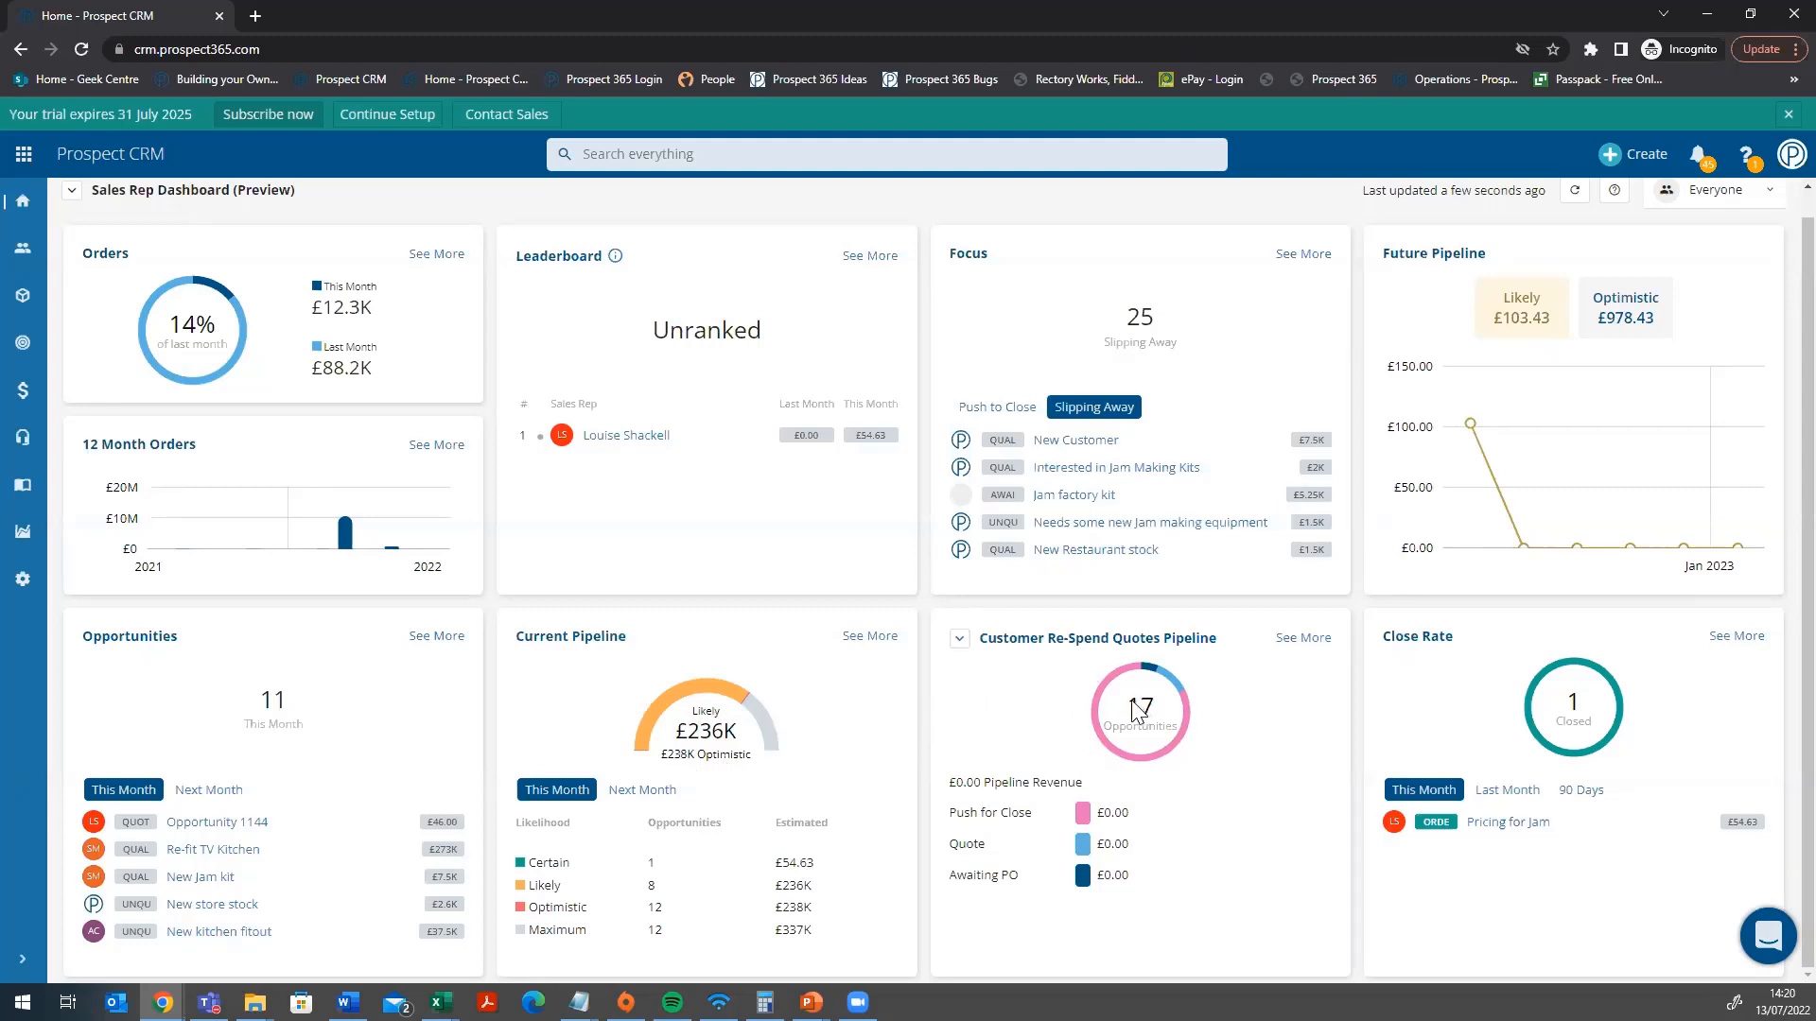
- View the Repeat Business pipeline and the New Business pipeline in the dashboard's pipeline summary
{"action": "left_click", "coordinate": [961, 640]}
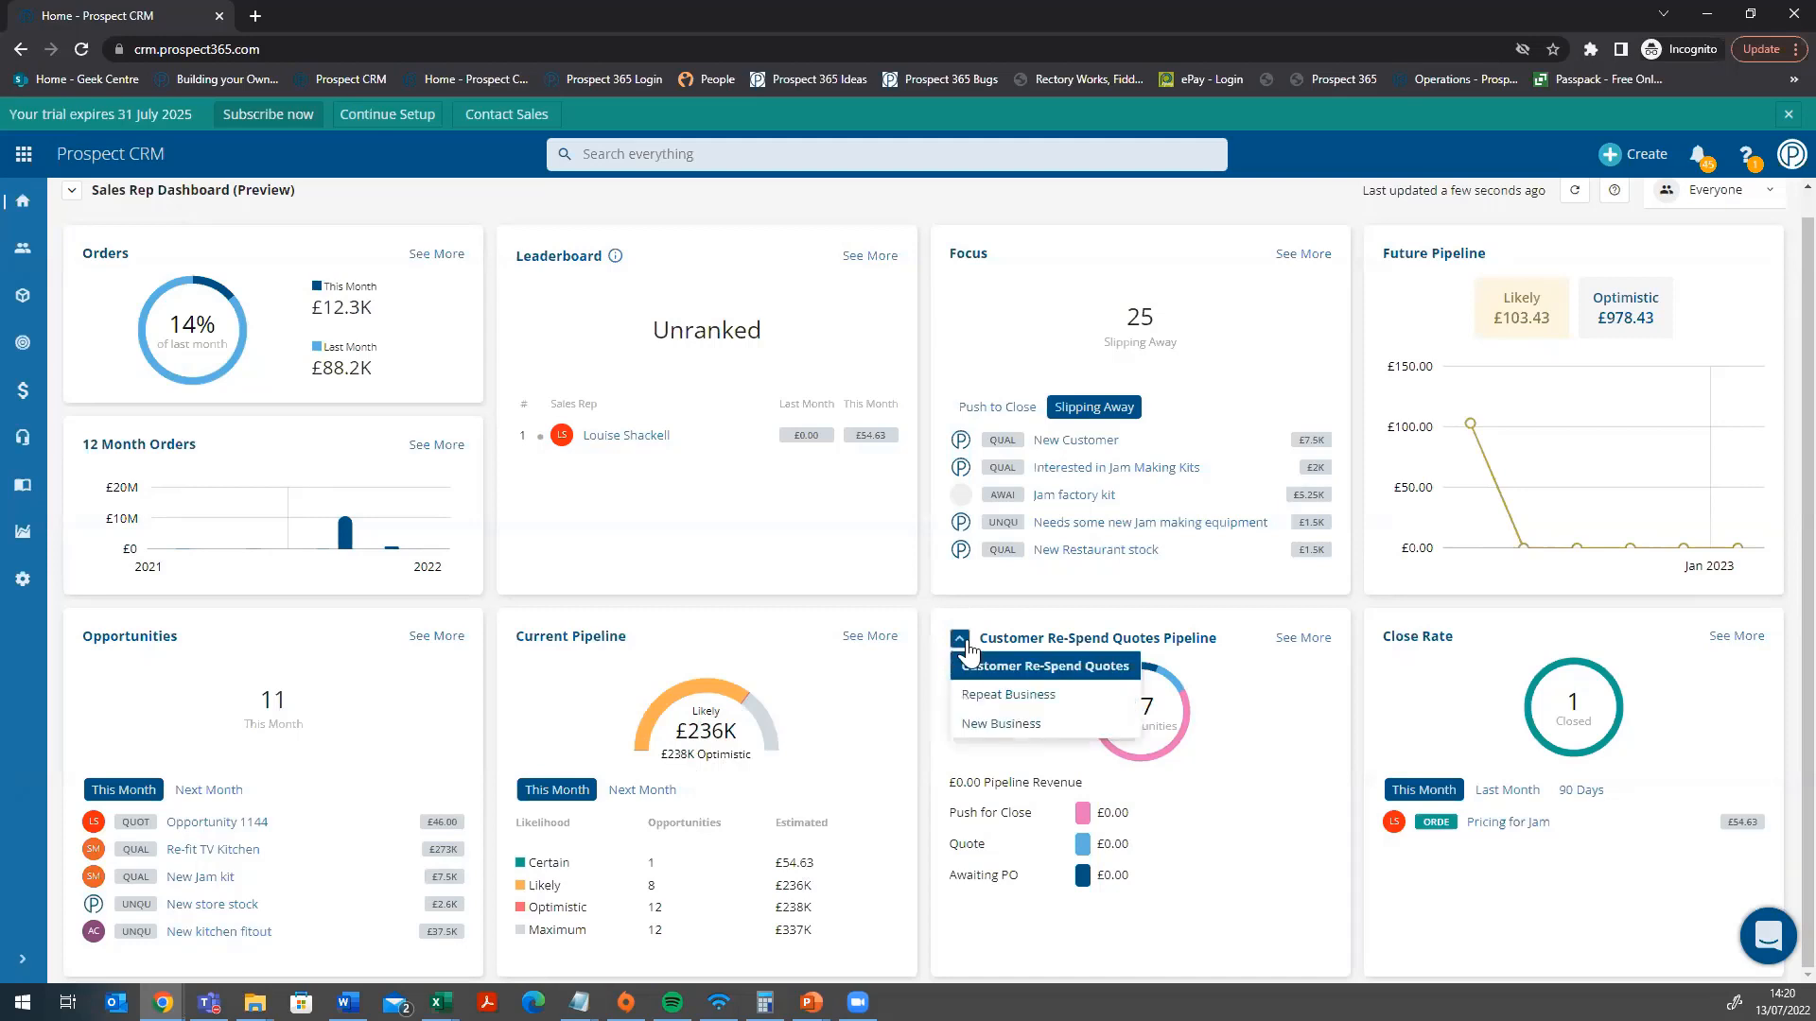
{"action": "left_click", "coordinate": [993, 696]}
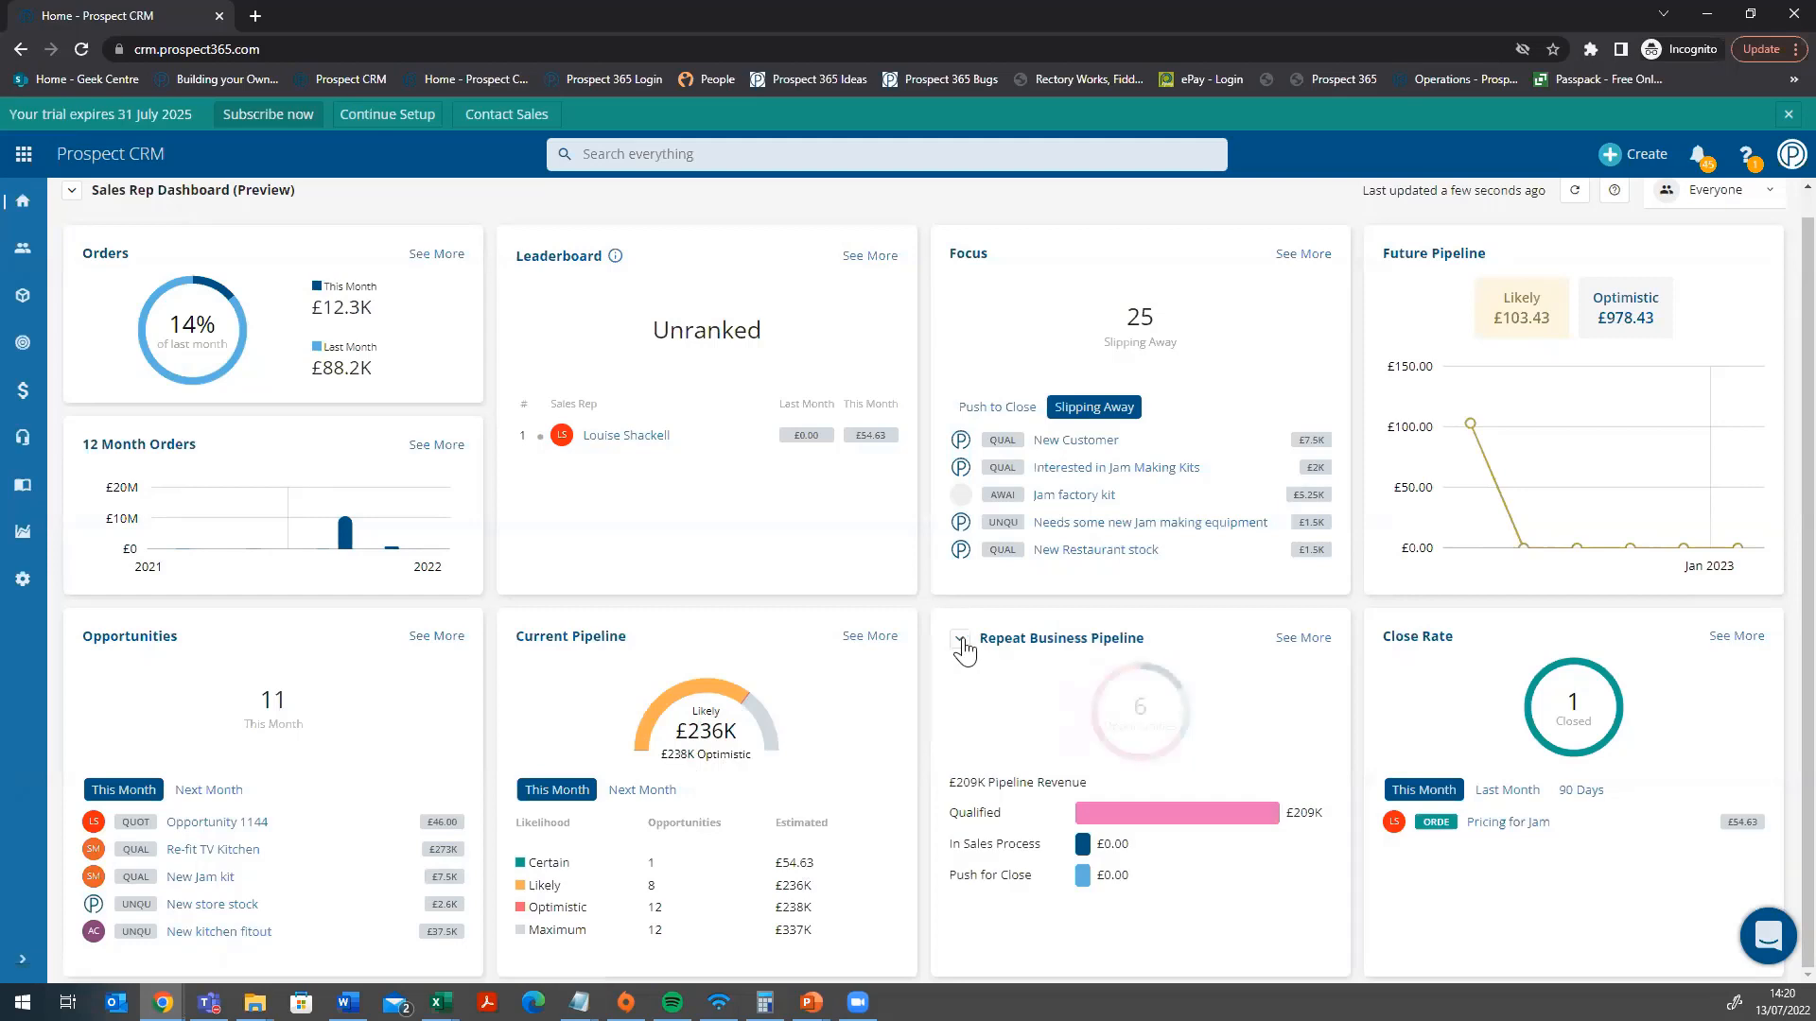
{"action": "left_click", "coordinate": [959, 639]}
{"action": "left_click", "coordinate": [994, 718]}
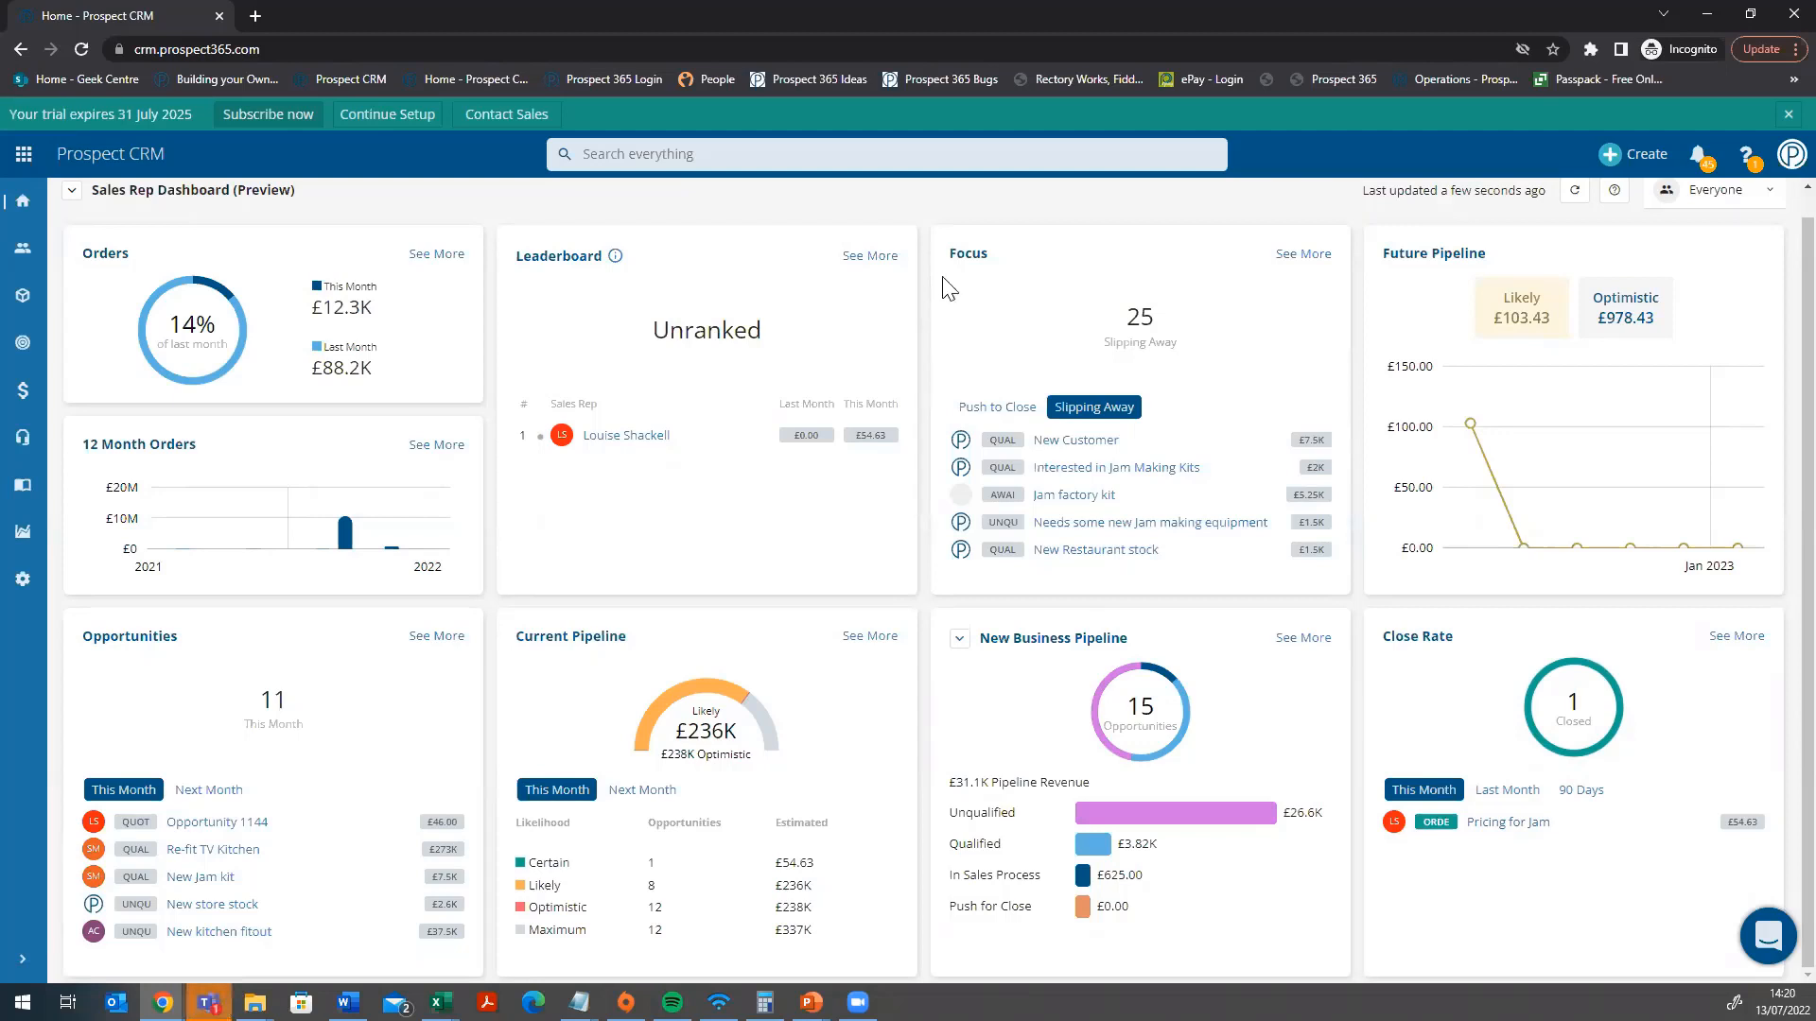
- Open the full list of slipping-away opportunities and preview the New Customer opportunity's activity and status, then close the preview
{"action": "left_click", "coordinate": [1302, 273]}
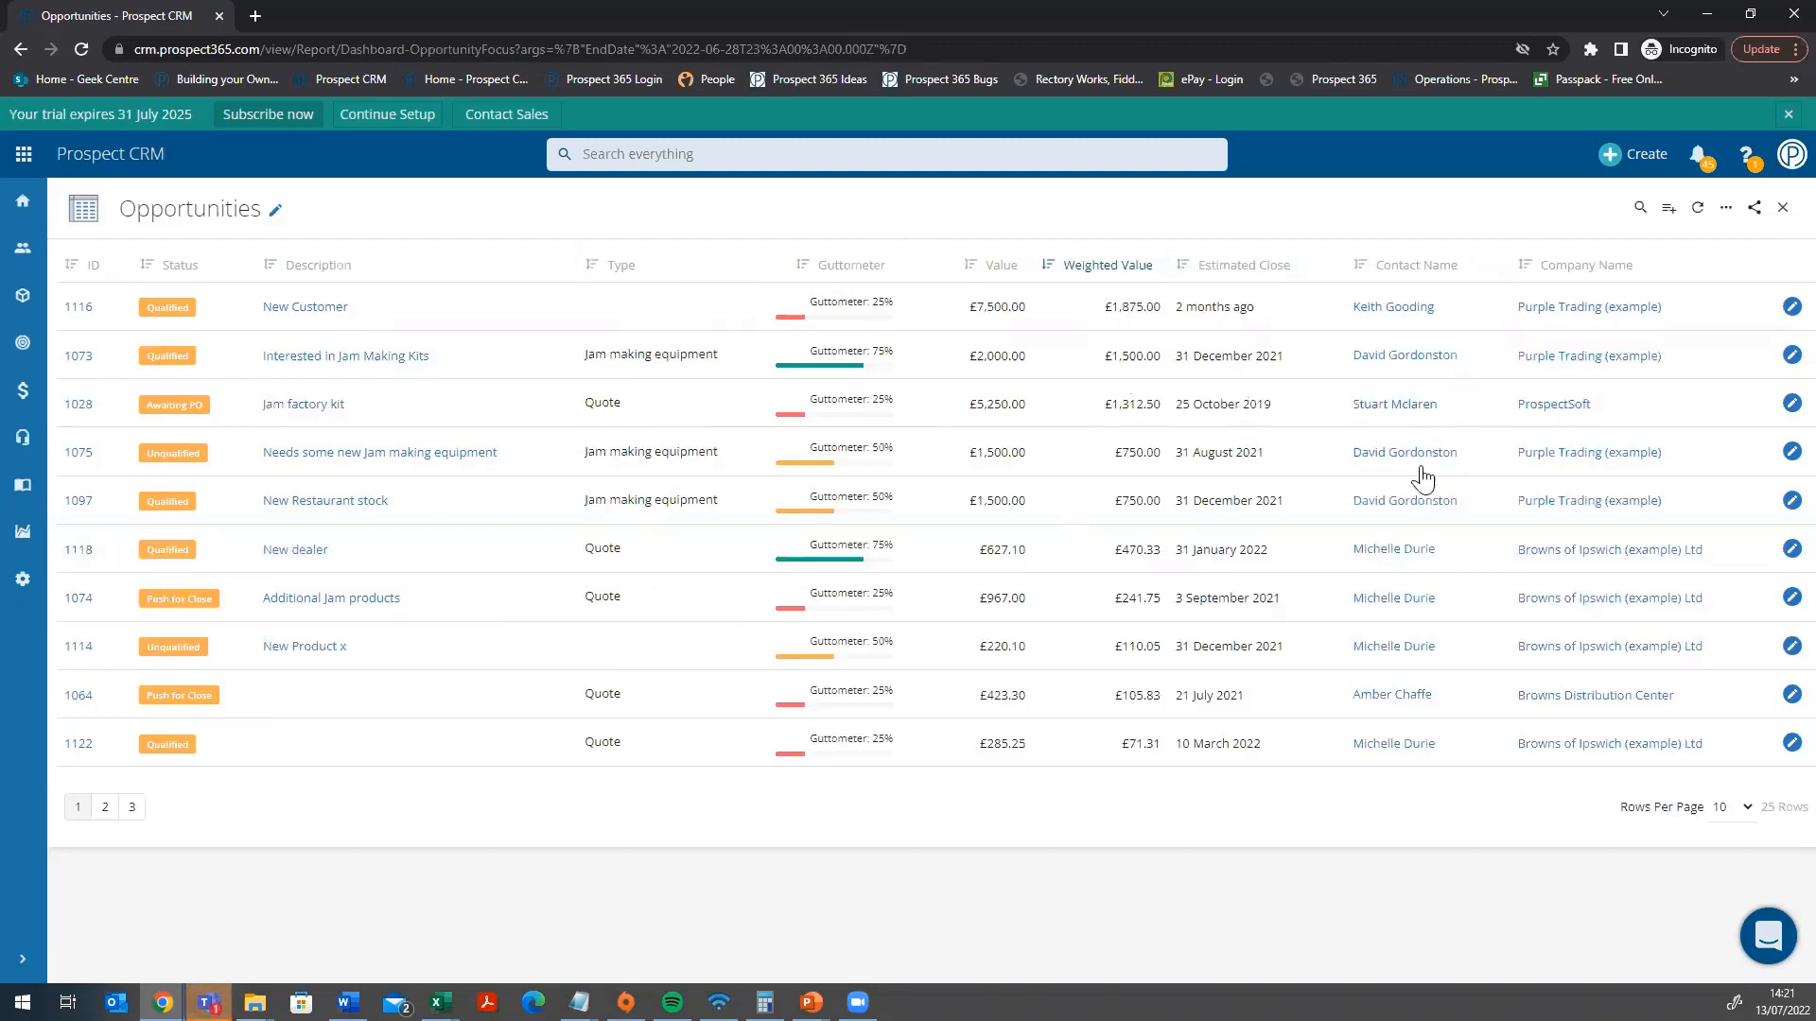
{"action": "left_click", "coordinate": [1788, 309]}
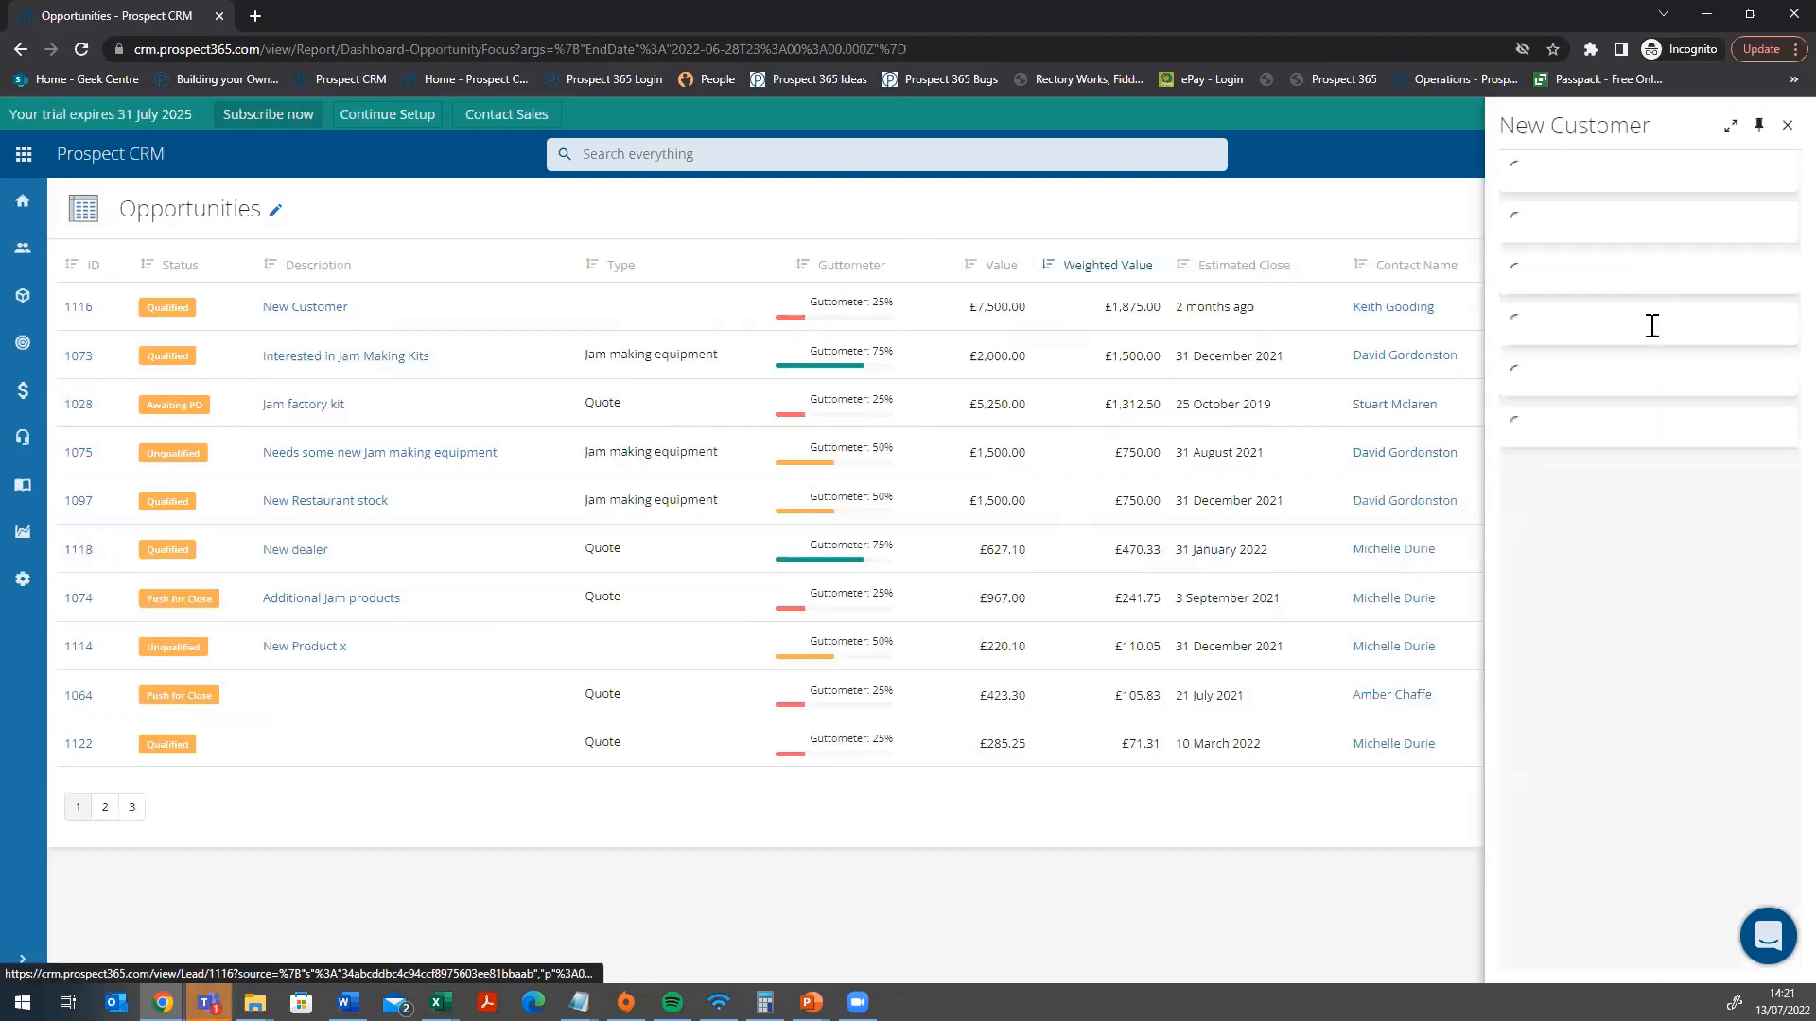
{"action": "scroll", "coordinate": [1617, 336], "scroll_direction": "down", "scroll_amount": 2}
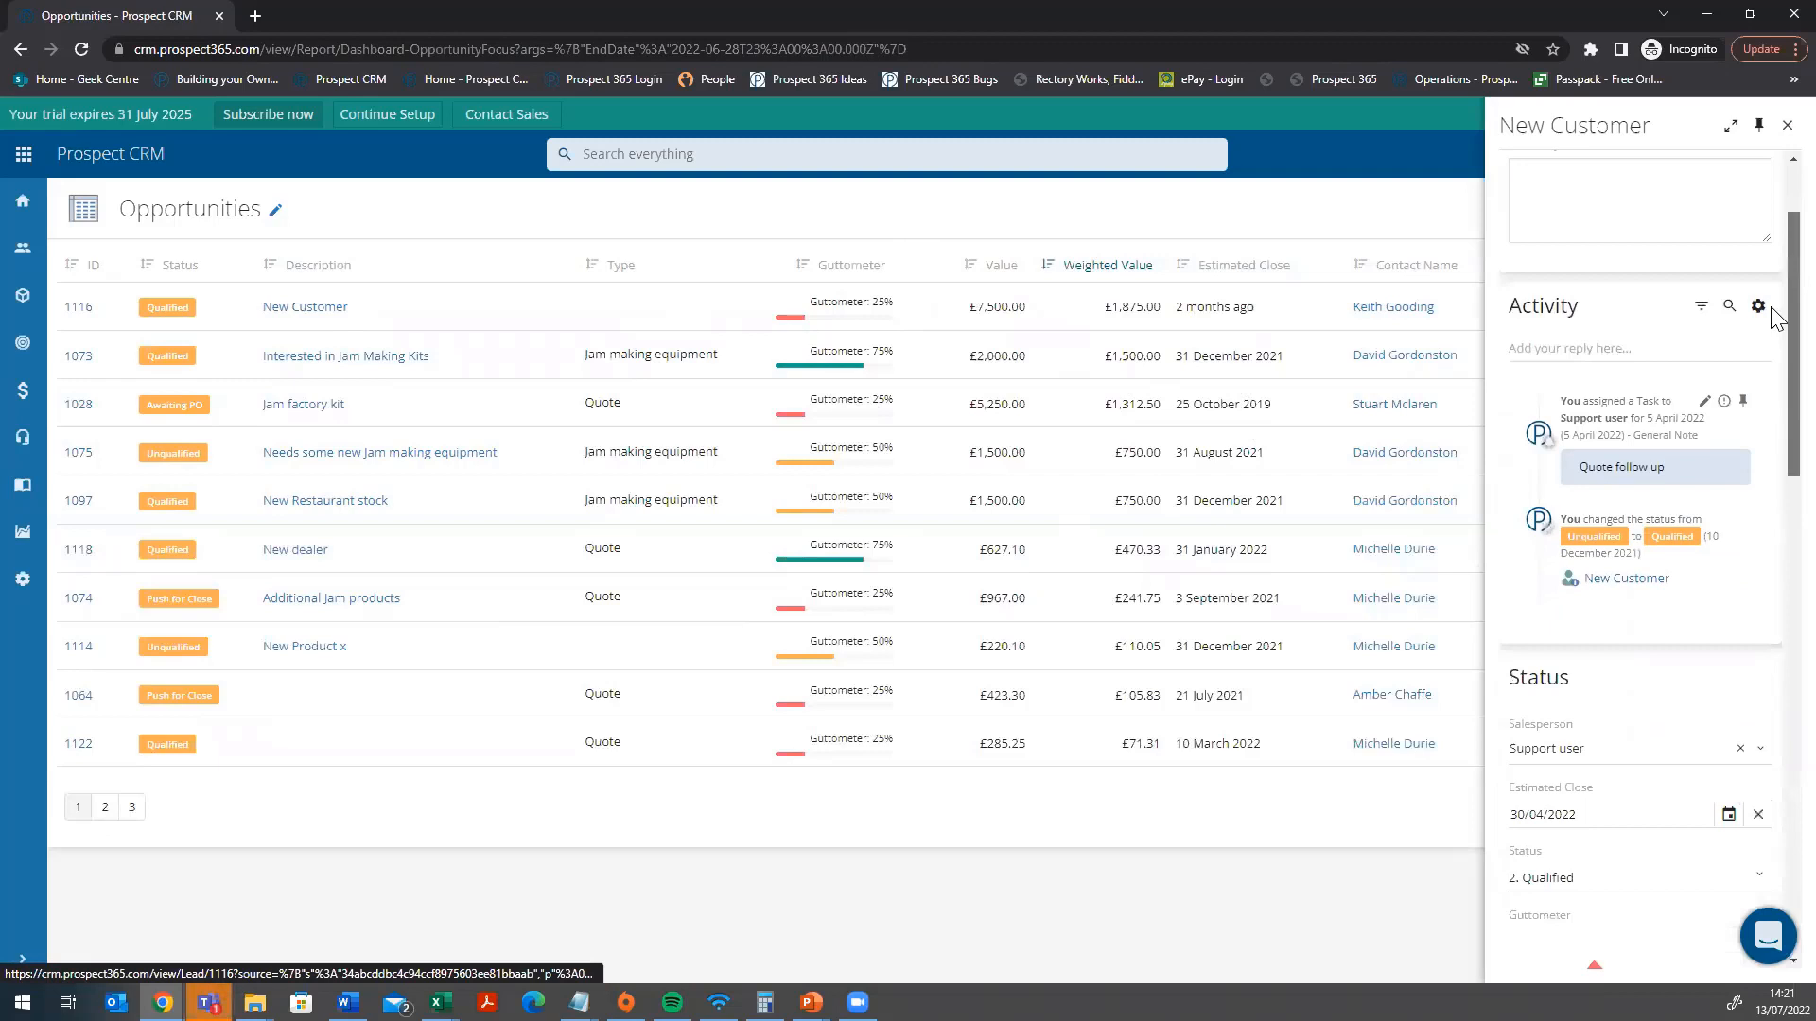
{"action": "left_click", "coordinate": [1588, 344]}
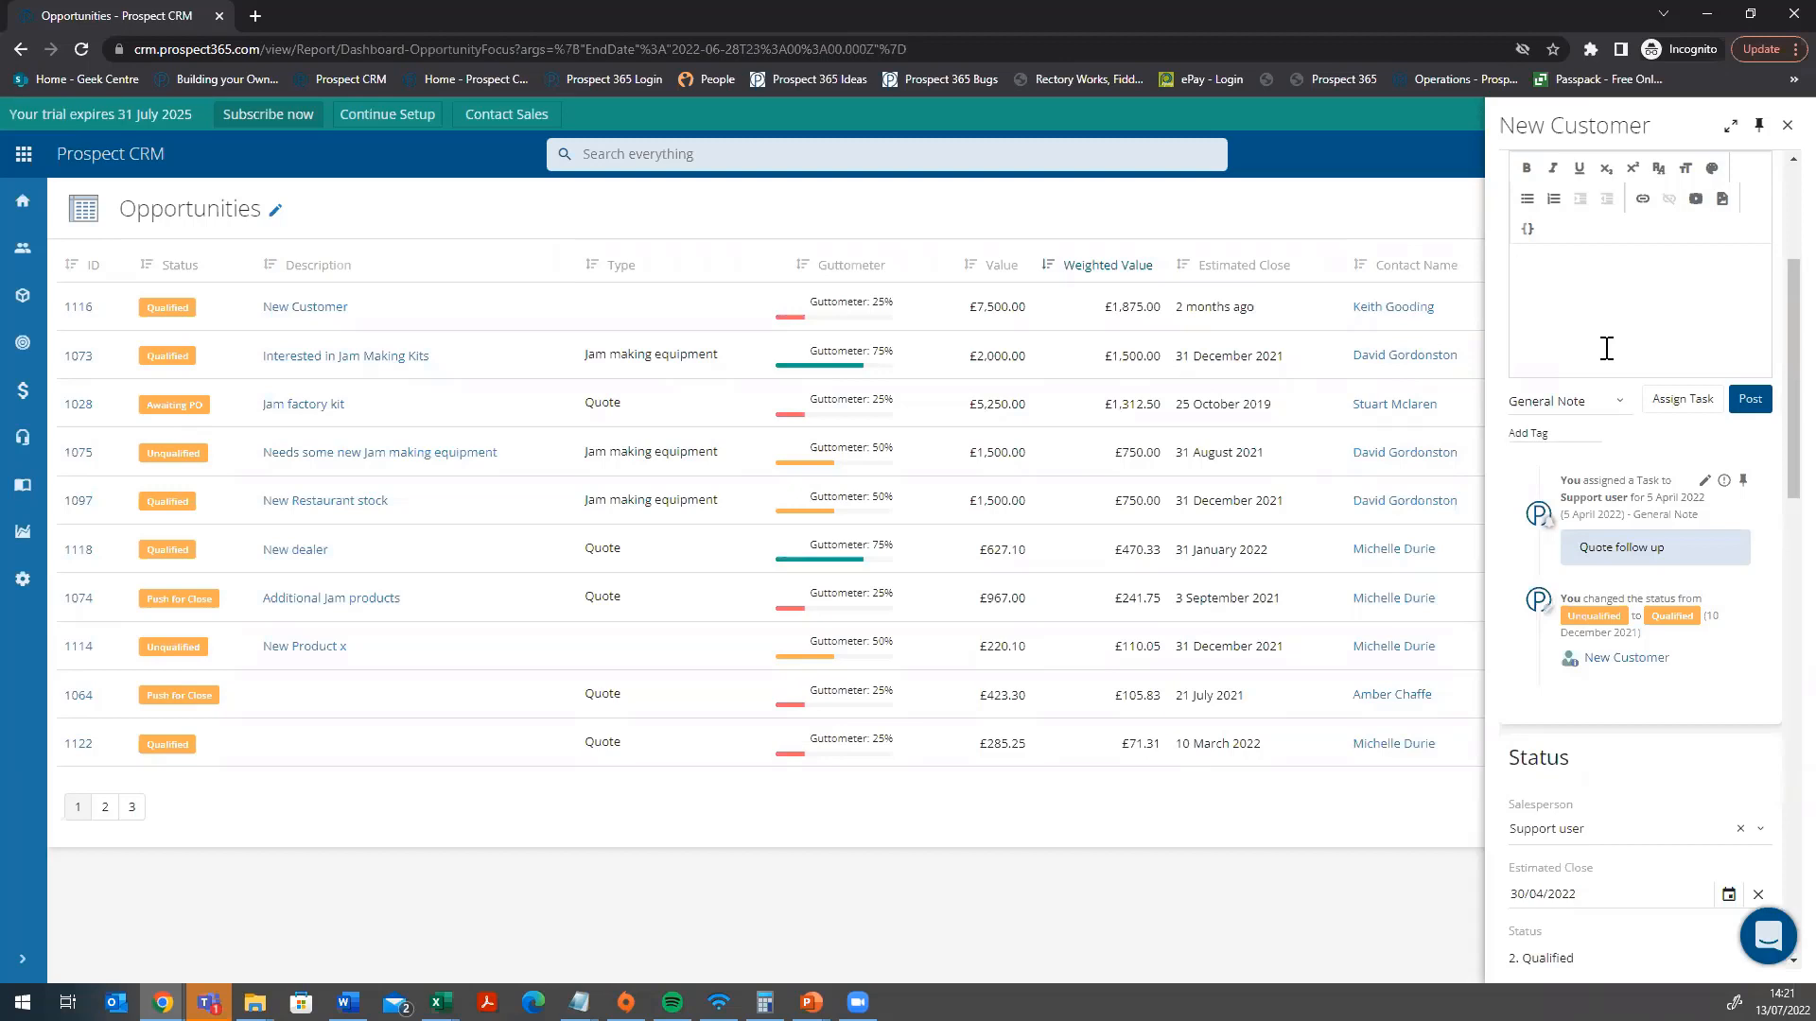
{"action": "left_click", "coordinate": [1382, 237]}
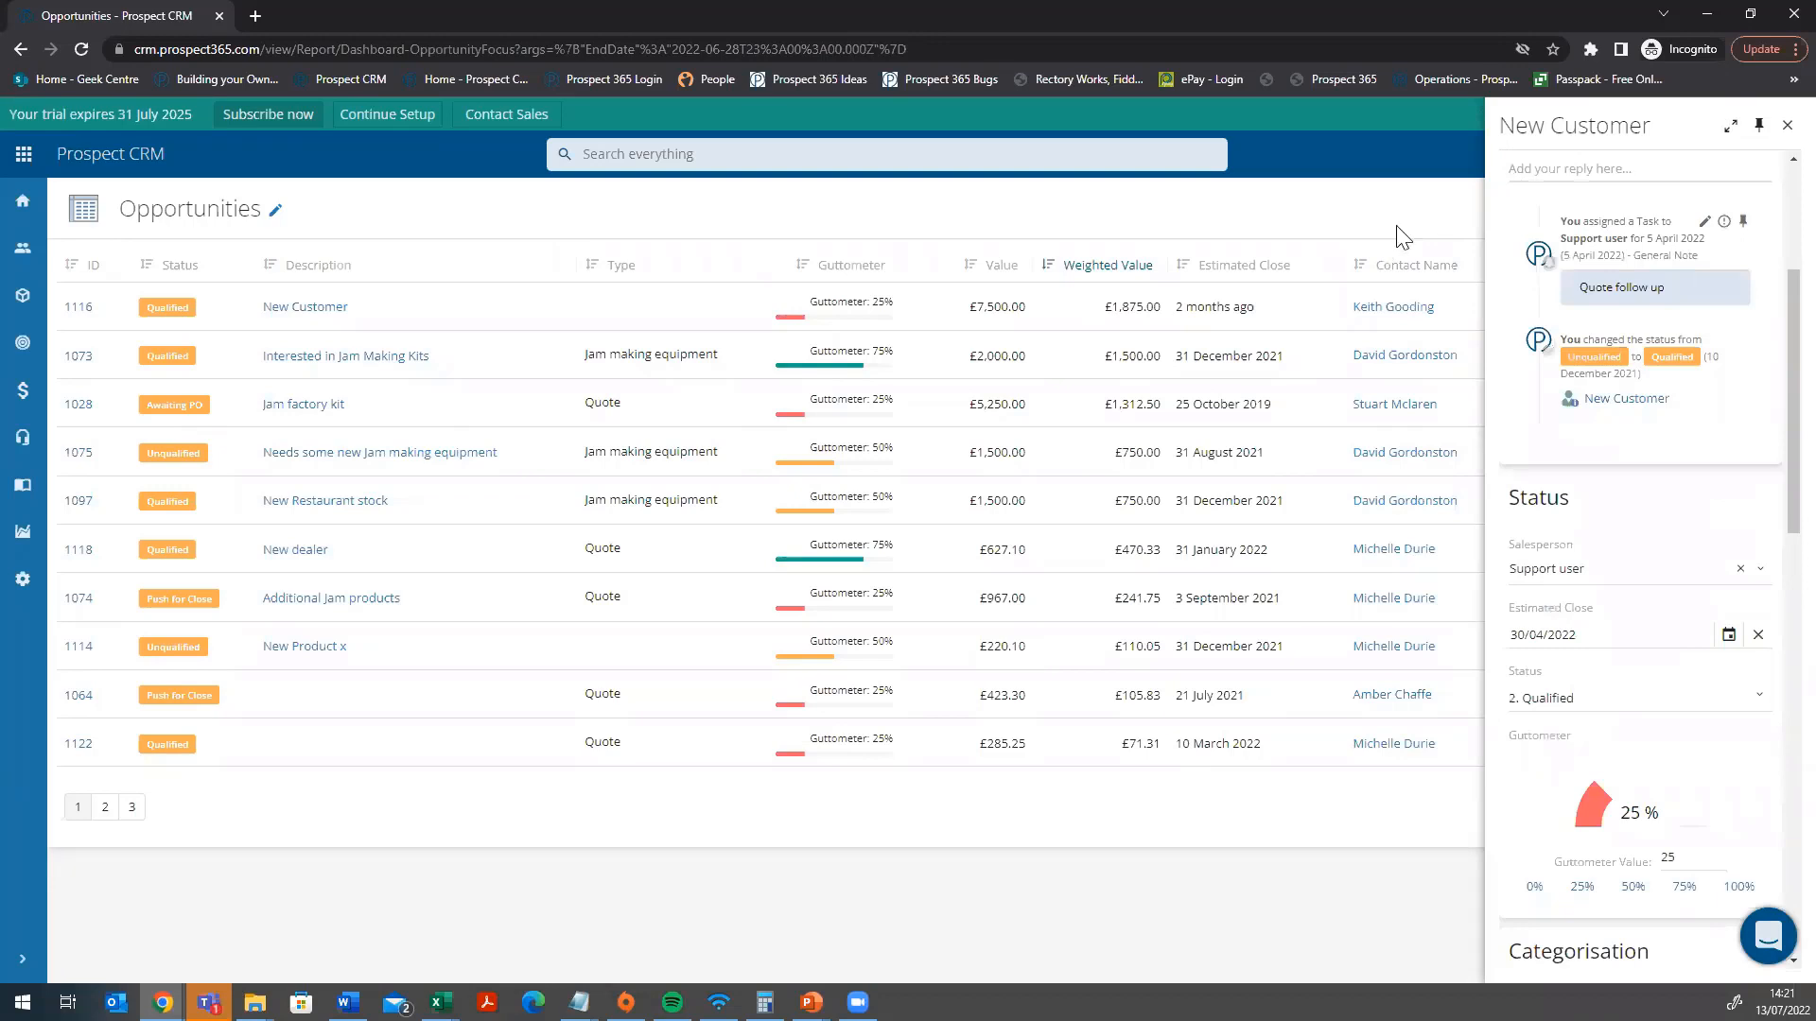
{"action": "left_click", "coordinate": [1382, 234]}
- Open the Sales Pipeline (This Month) report from the Sales Reports and look over its additional report options
{"action": "mouse_move", "coordinate": [14, 248]}
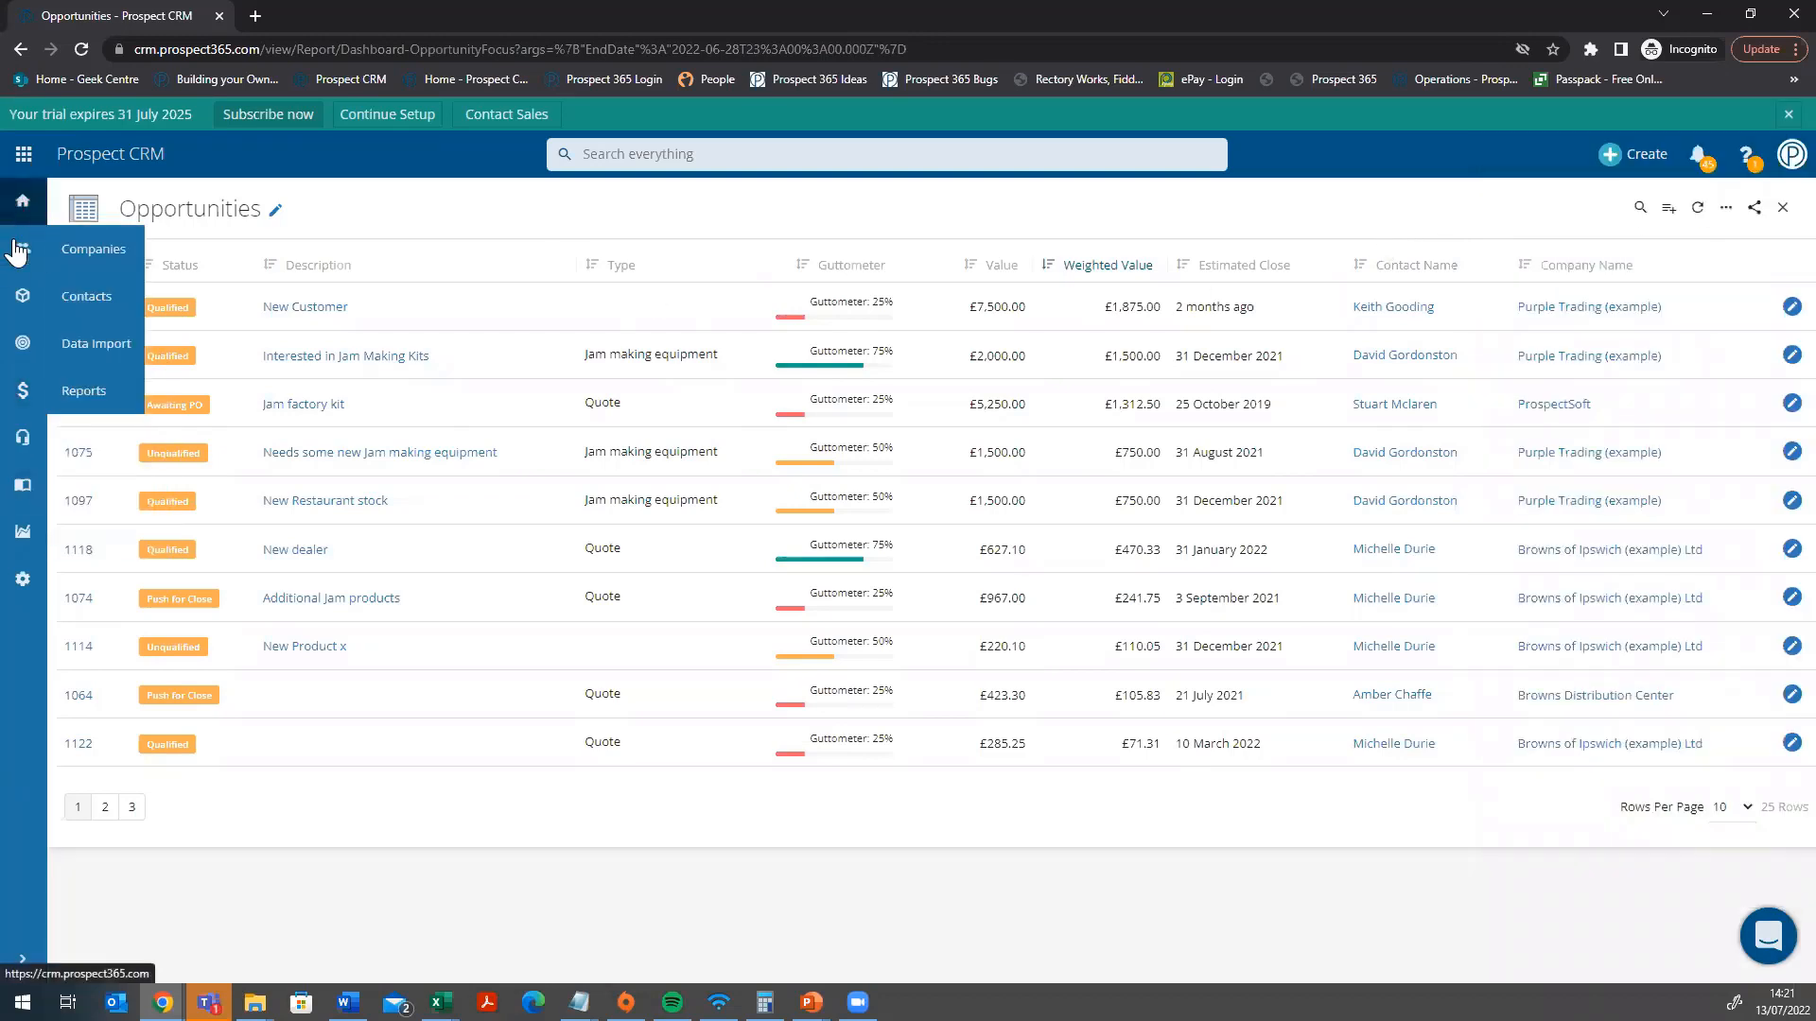
{"action": "mouse_move", "coordinate": [21, 393]}
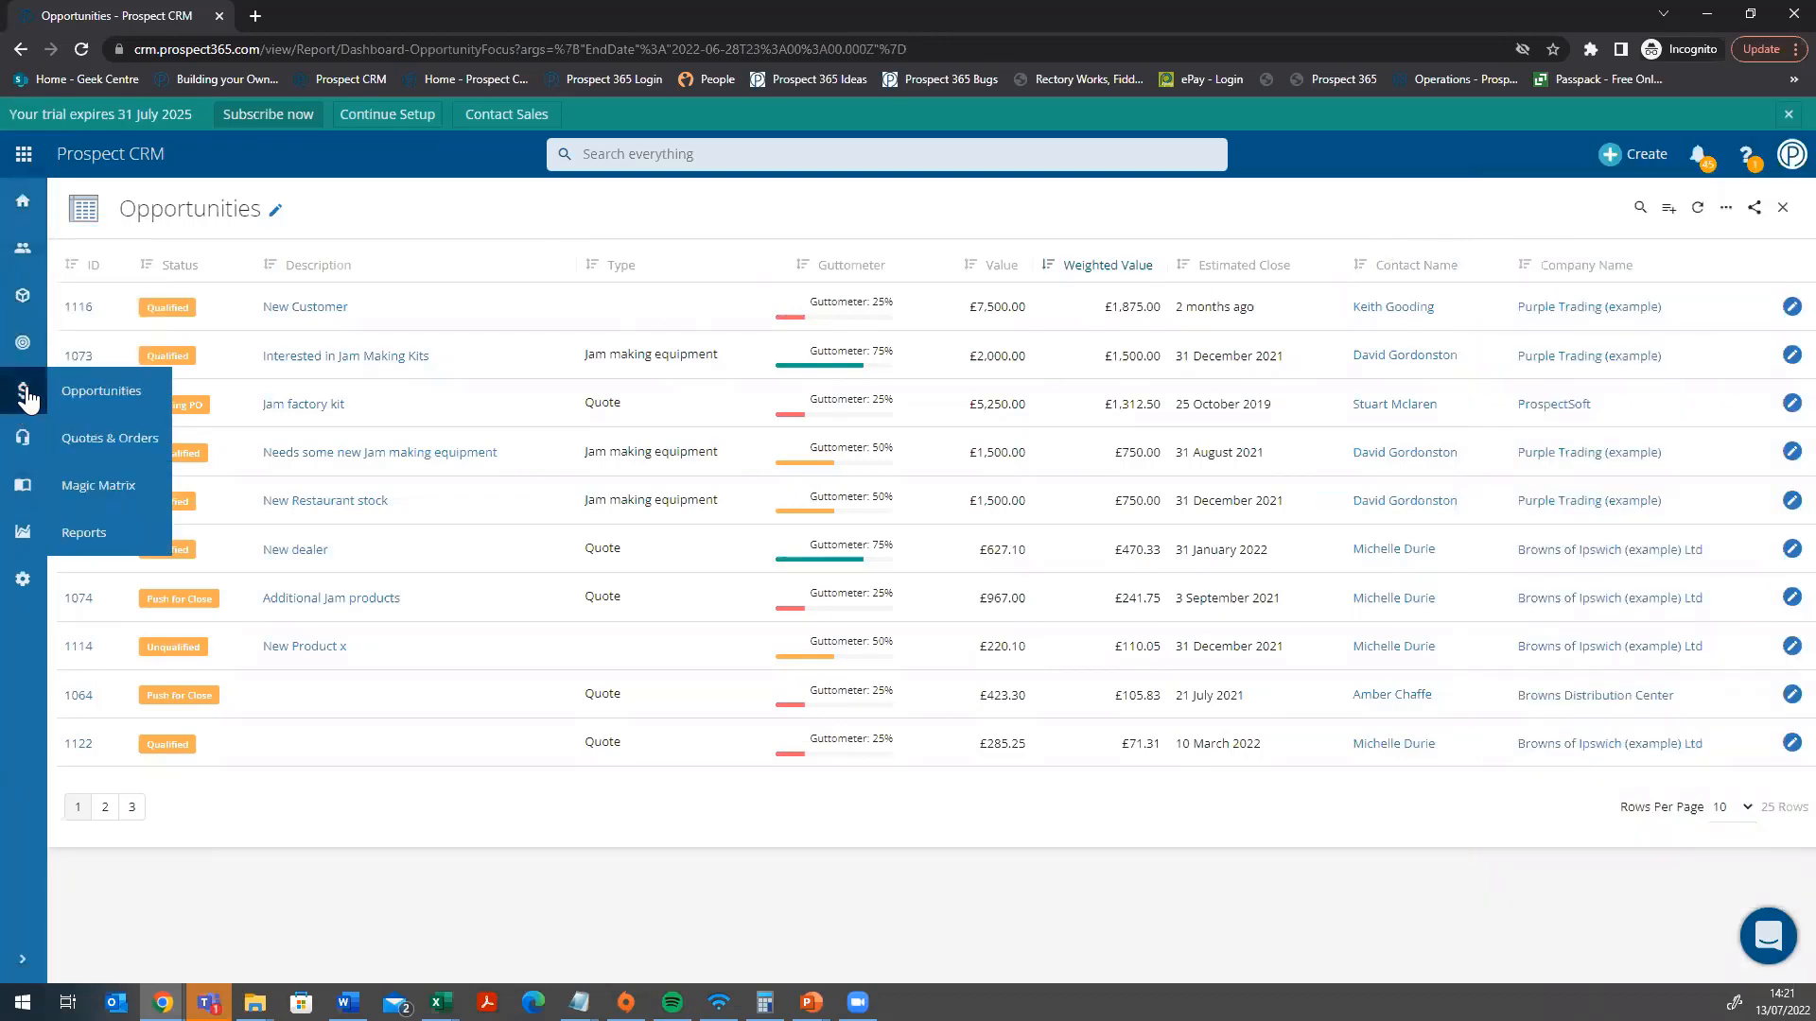
{"action": "left_click", "coordinate": [96, 536]}
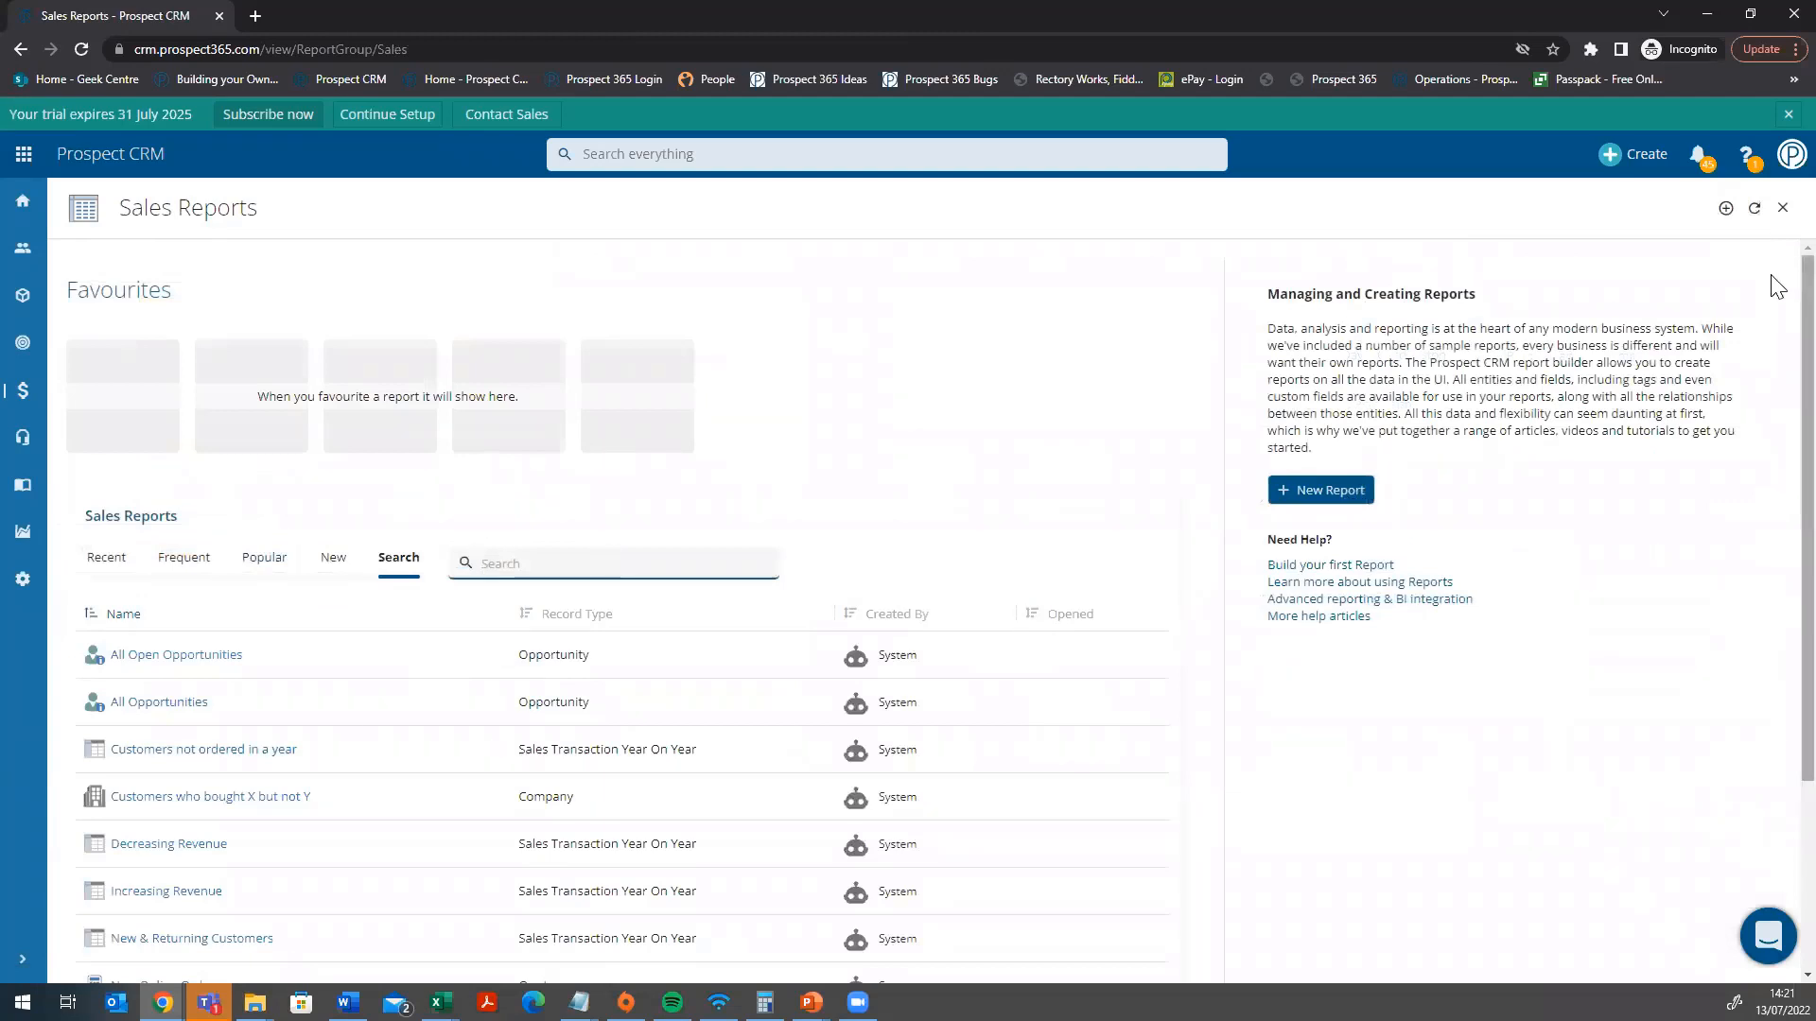
{"action": "scroll", "coordinate": [1778, 450], "scroll_direction": "down", "scroll_amount": 2}
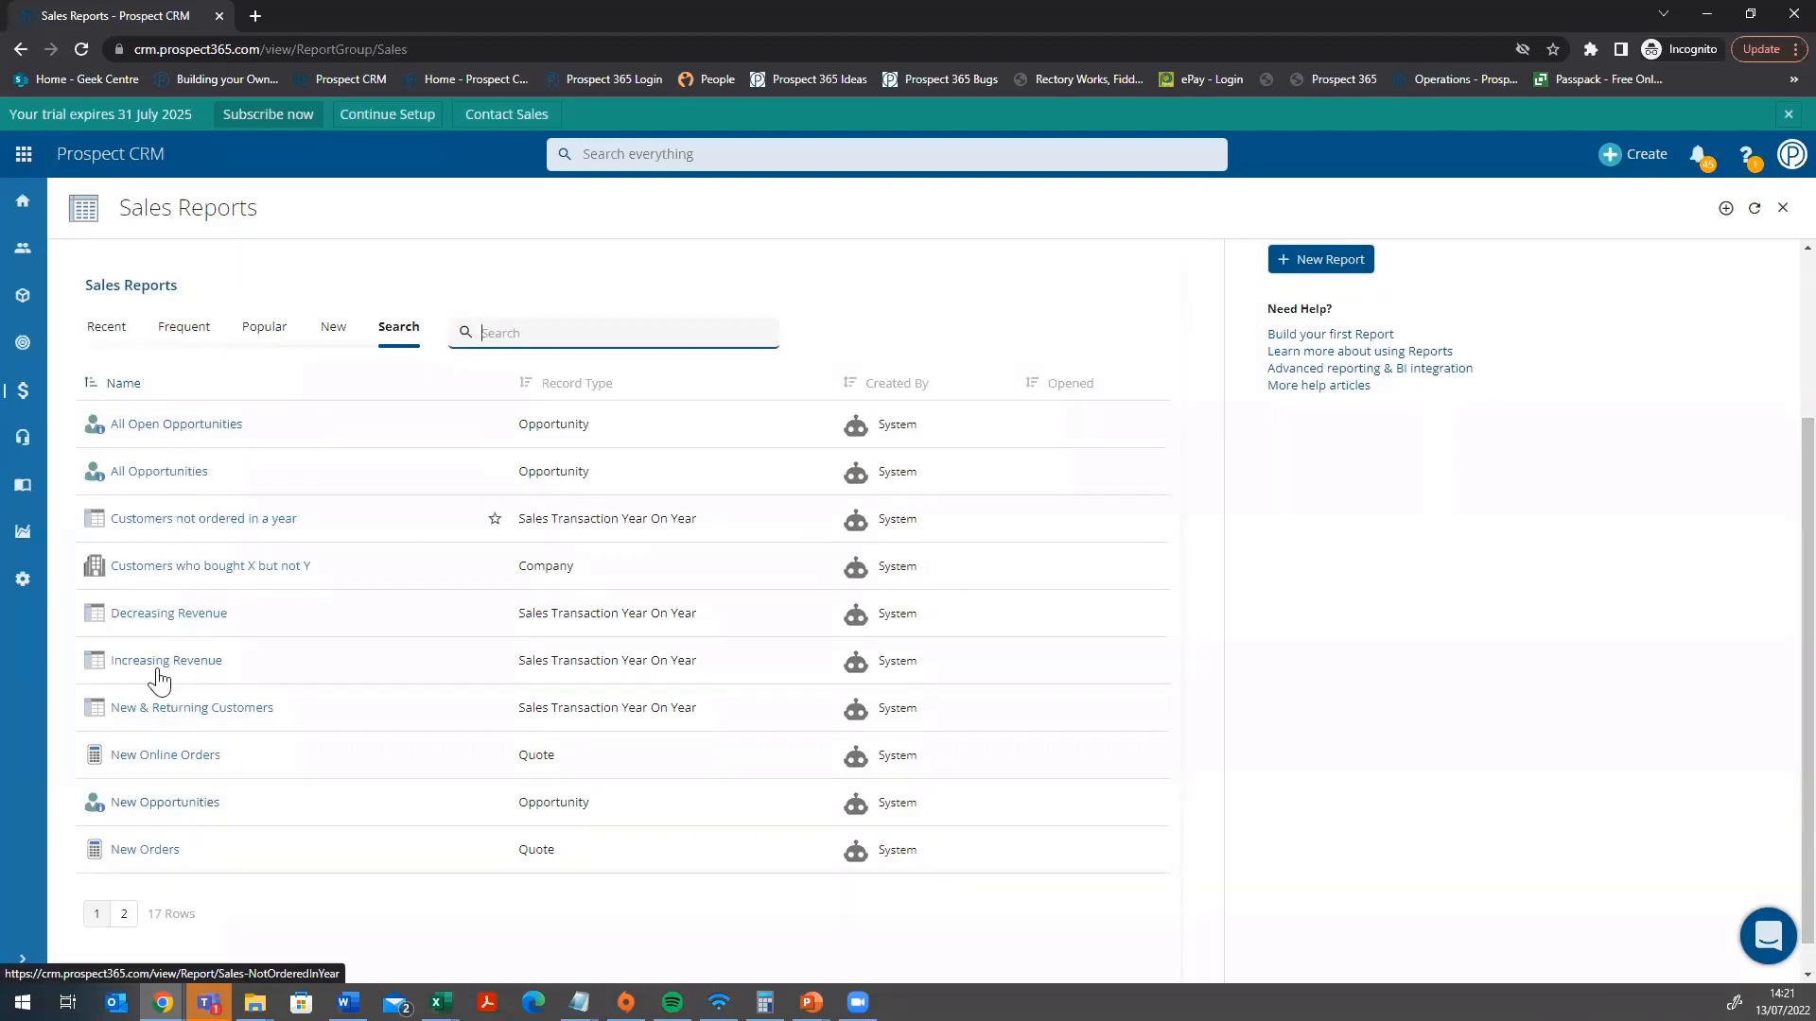
{"action": "left_click", "coordinate": [126, 914]}
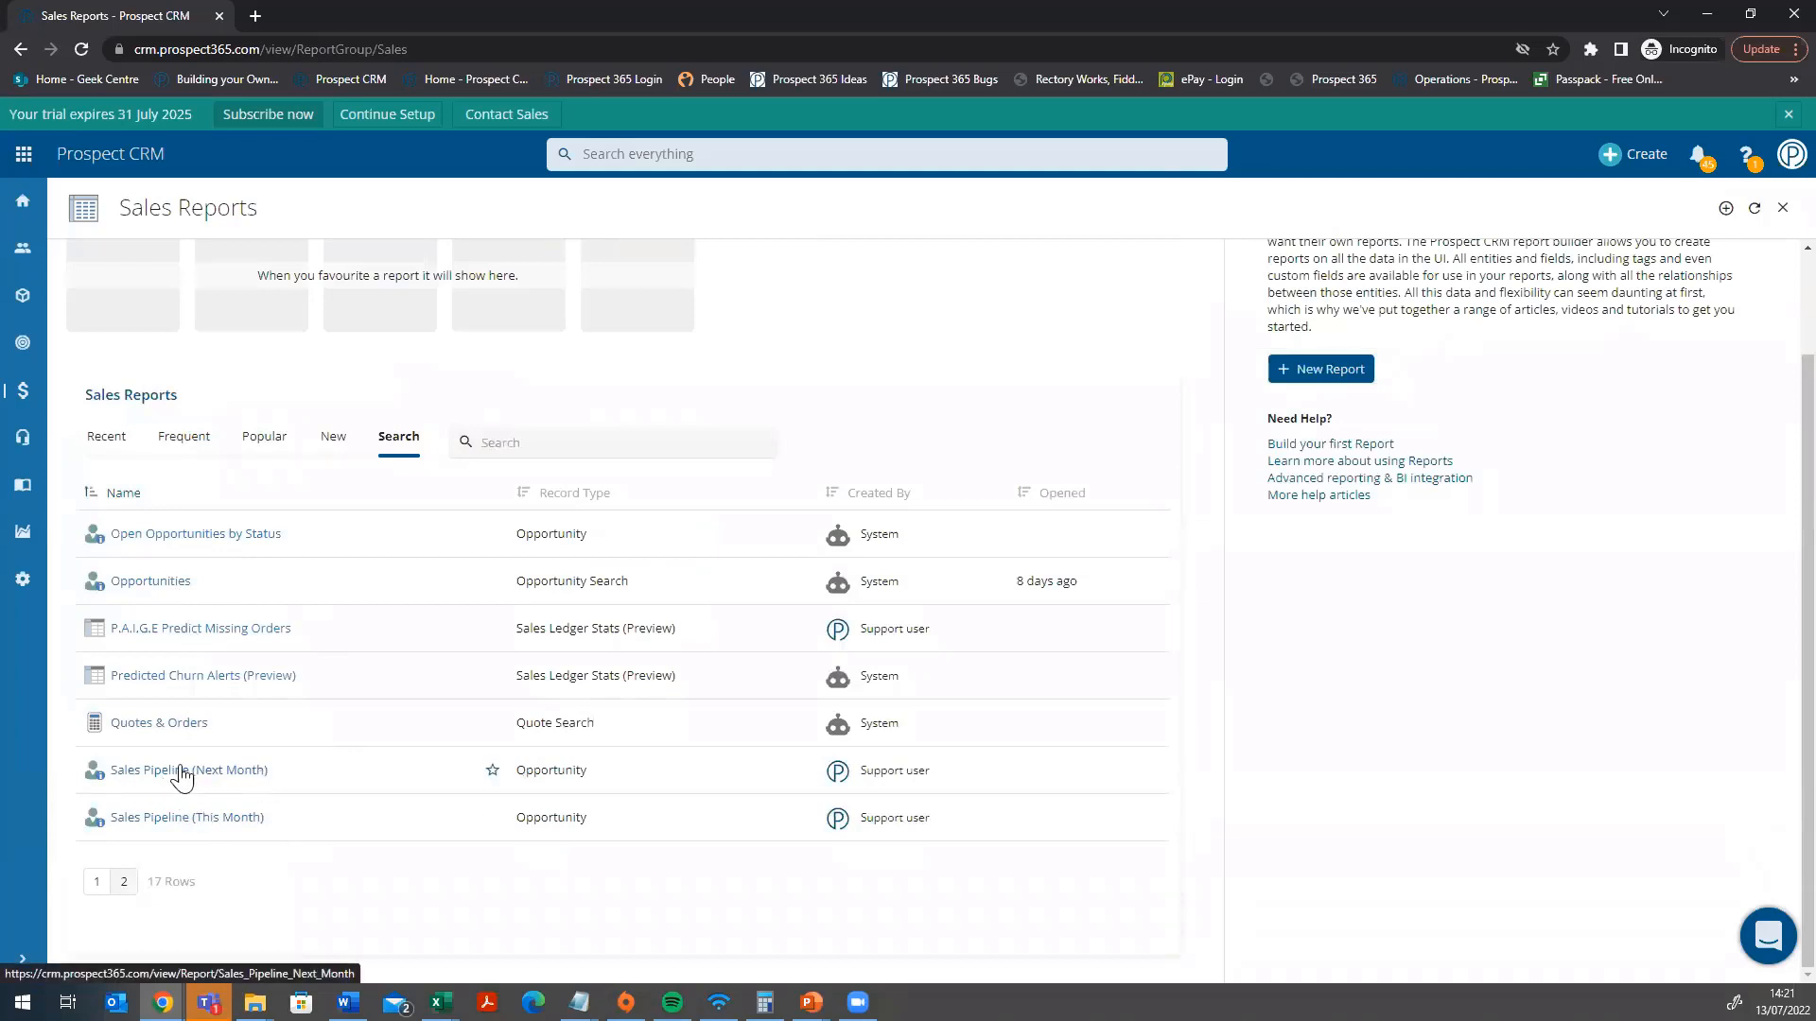
{"action": "left_click", "coordinate": [179, 819]}
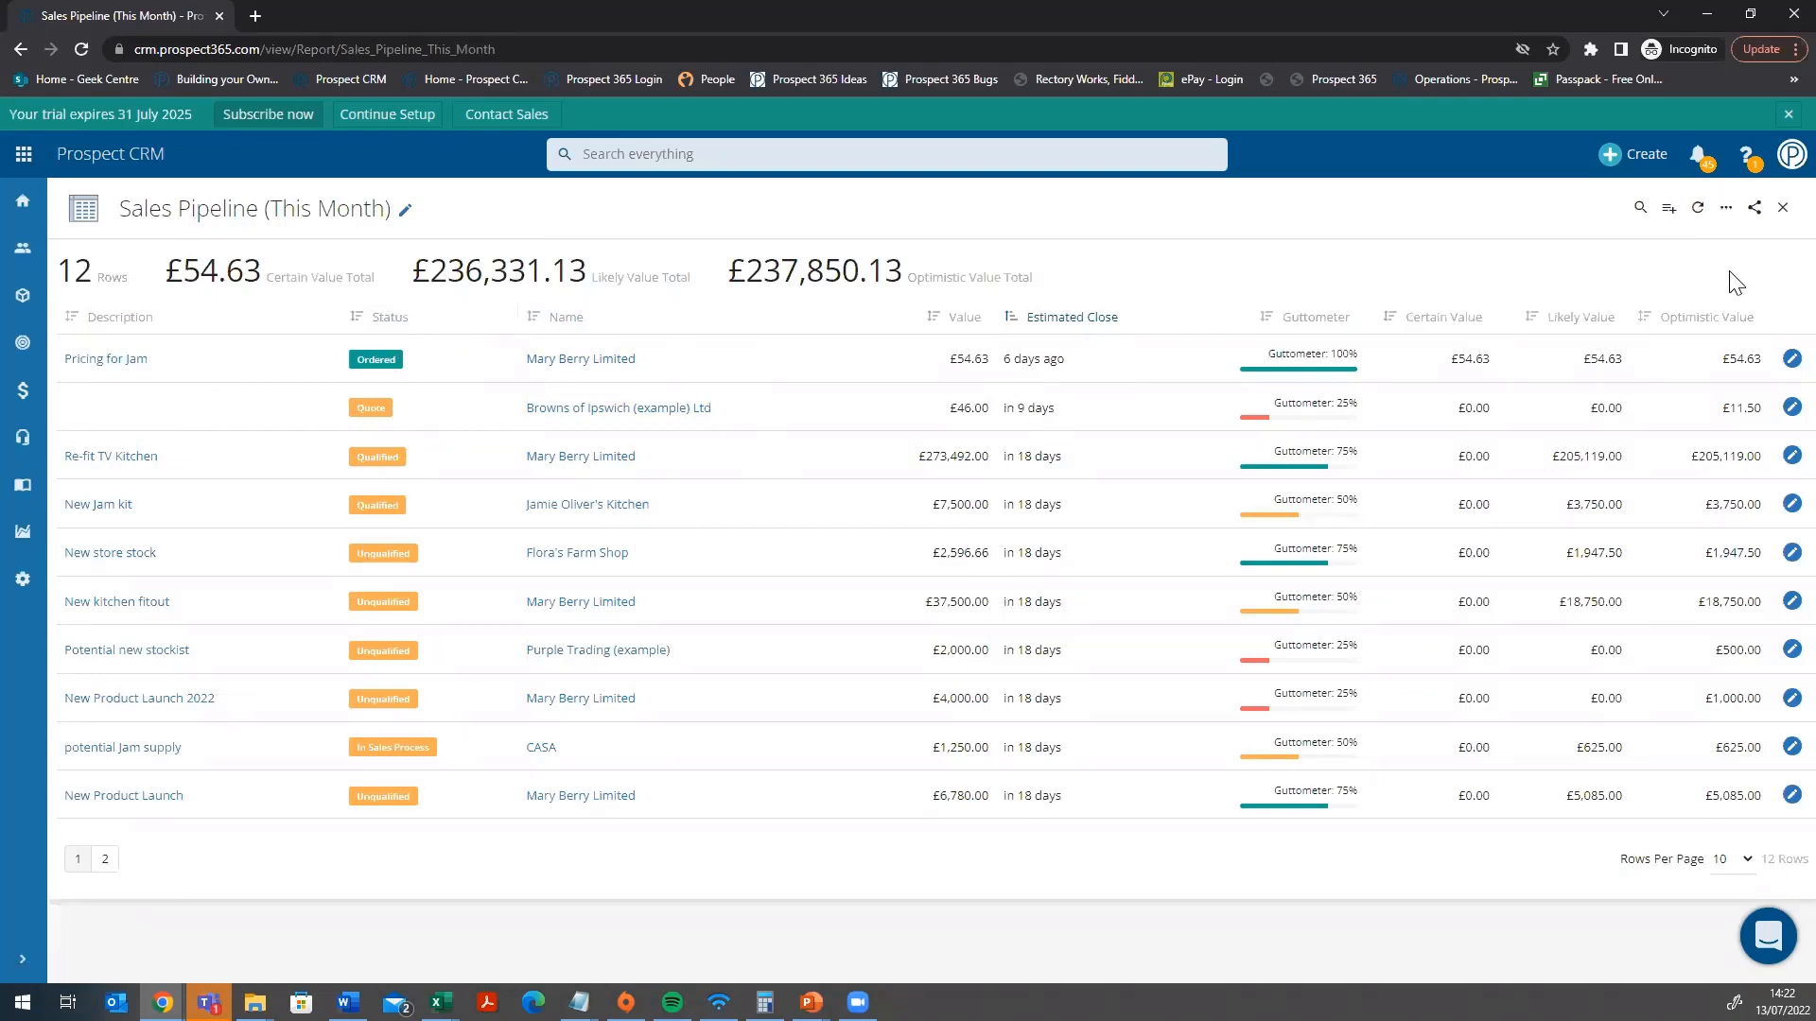
{"action": "left_click", "coordinate": [1727, 210]}
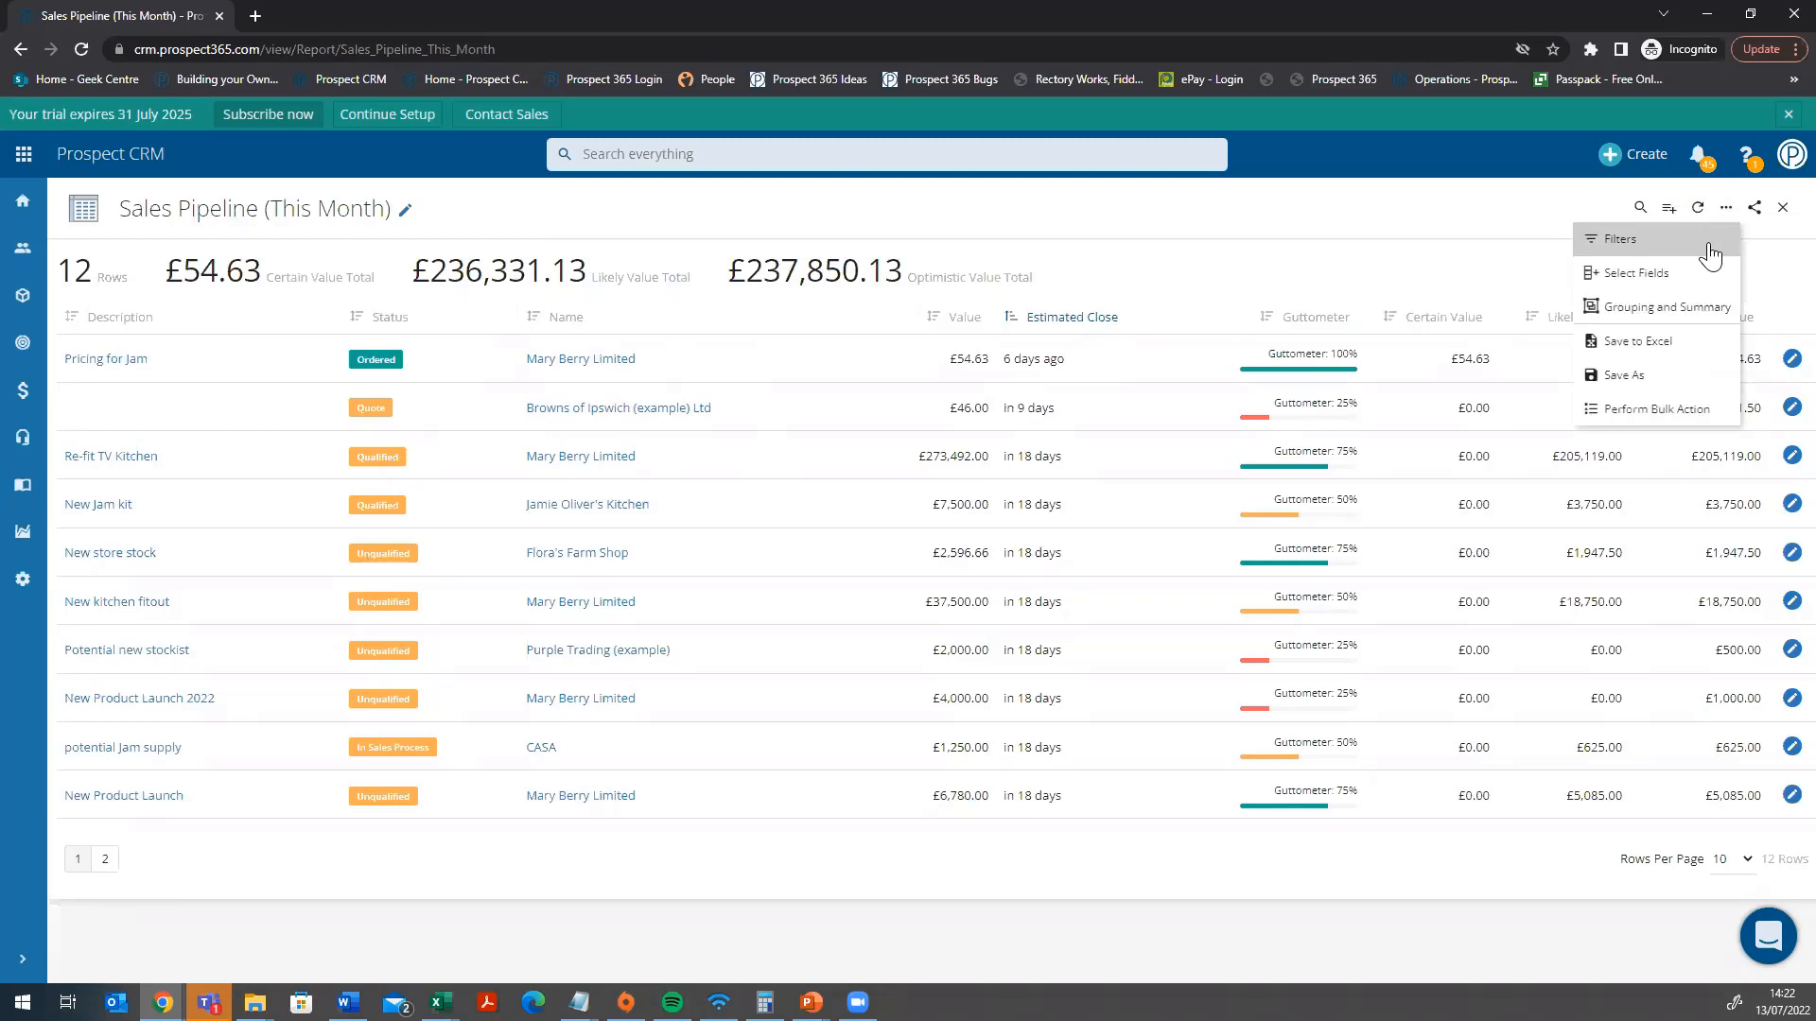
{"action": "left_click", "coordinate": [1528, 267]}
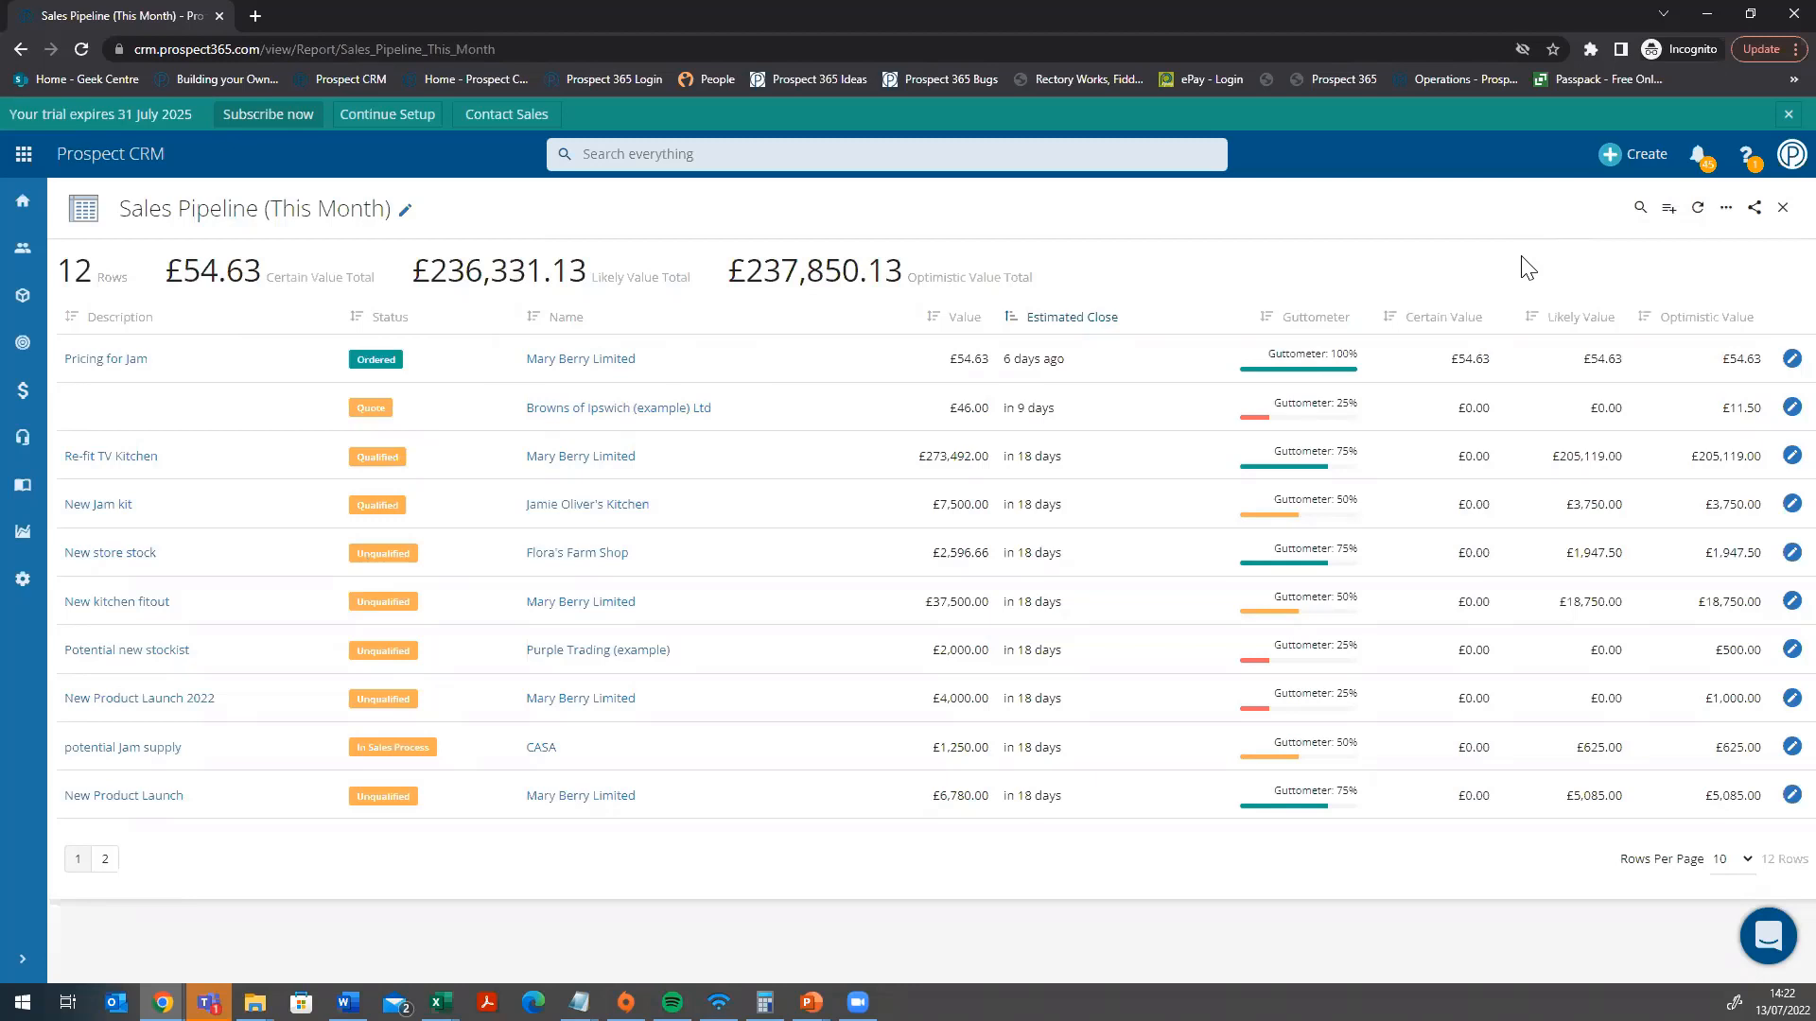
- Close the pipeline report, return to the home page and switch to the Sales Manager Dashboard (Preview)
{"action": "left_click", "coordinate": [1782, 207]}
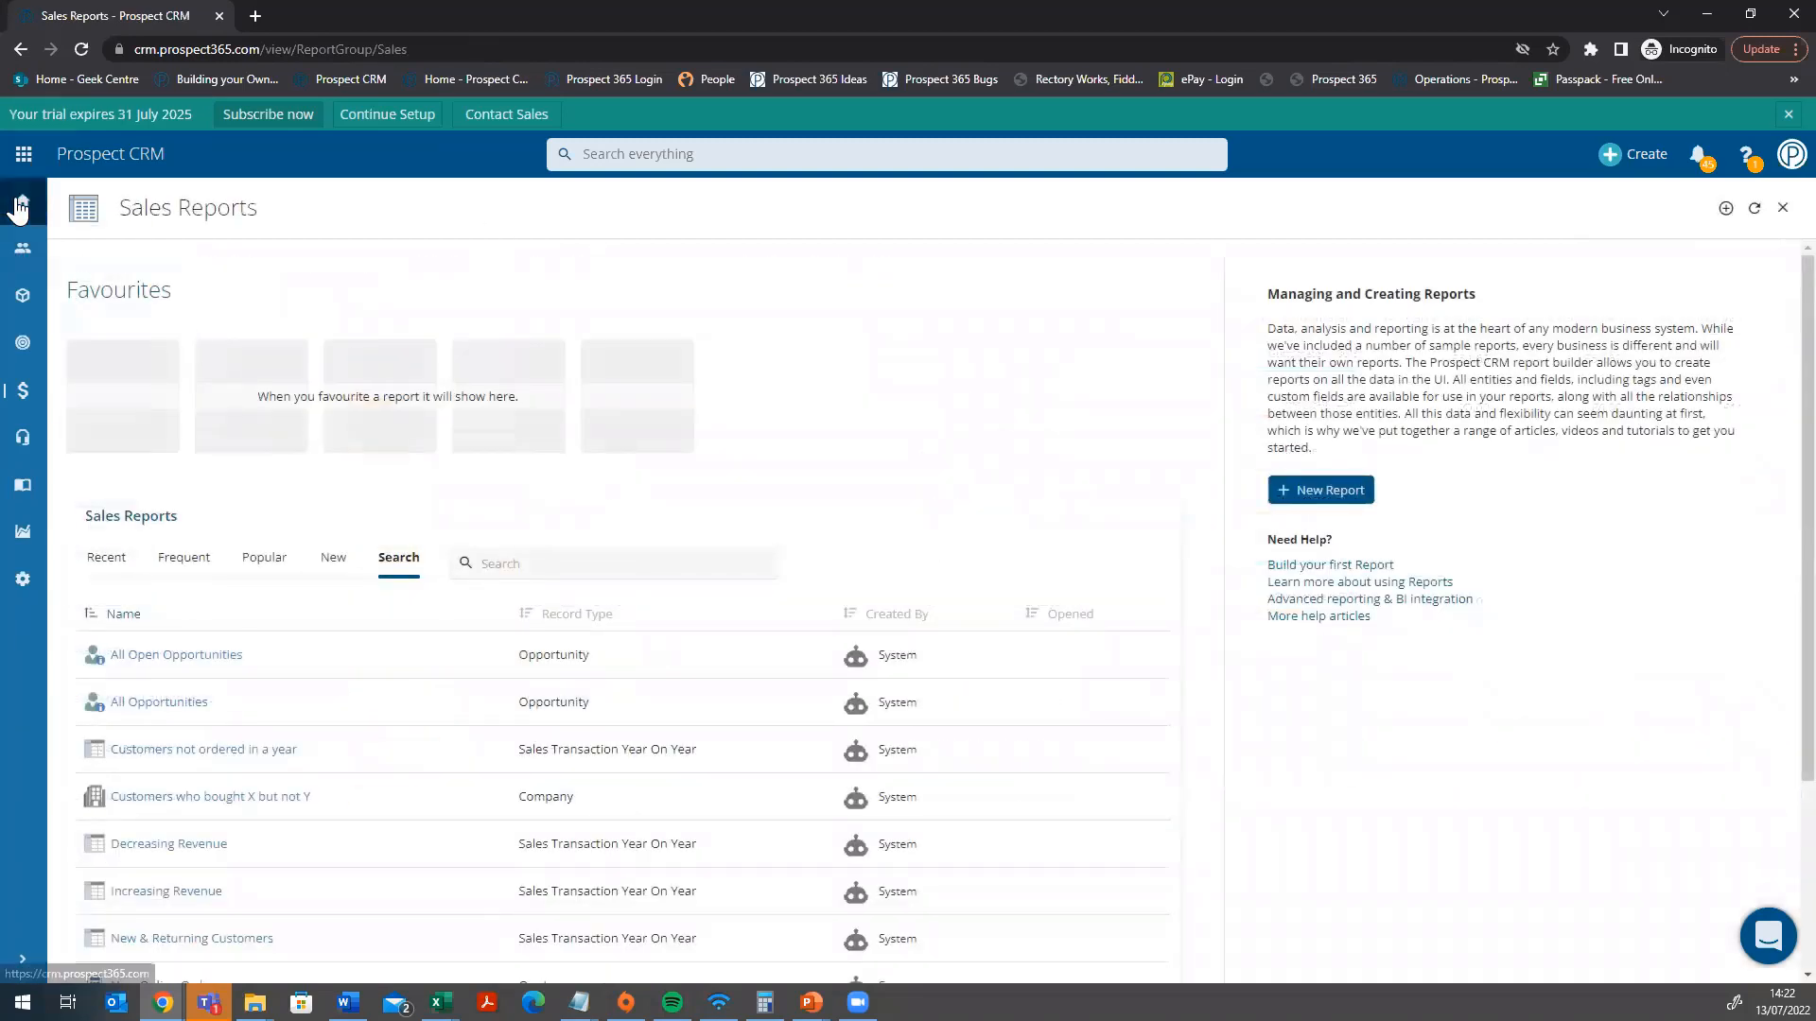
{"action": "left_click", "coordinate": [22, 201]}
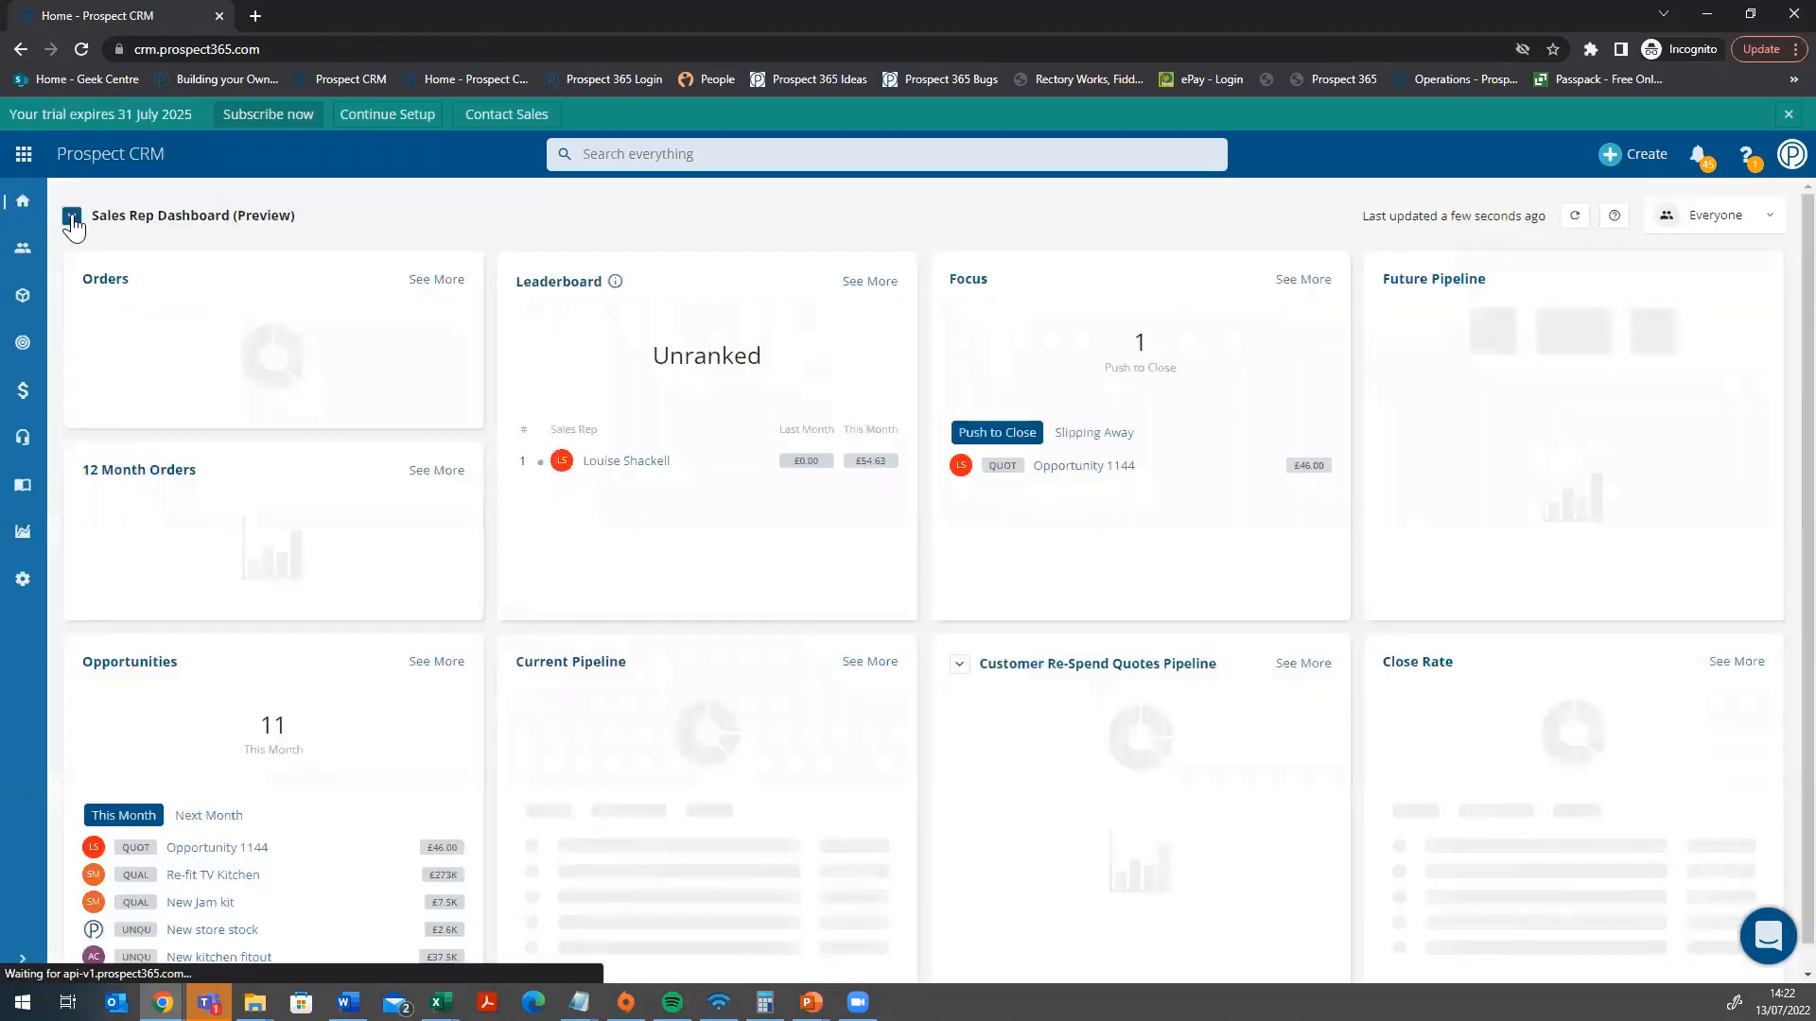
{"action": "left_click", "coordinate": [72, 217]}
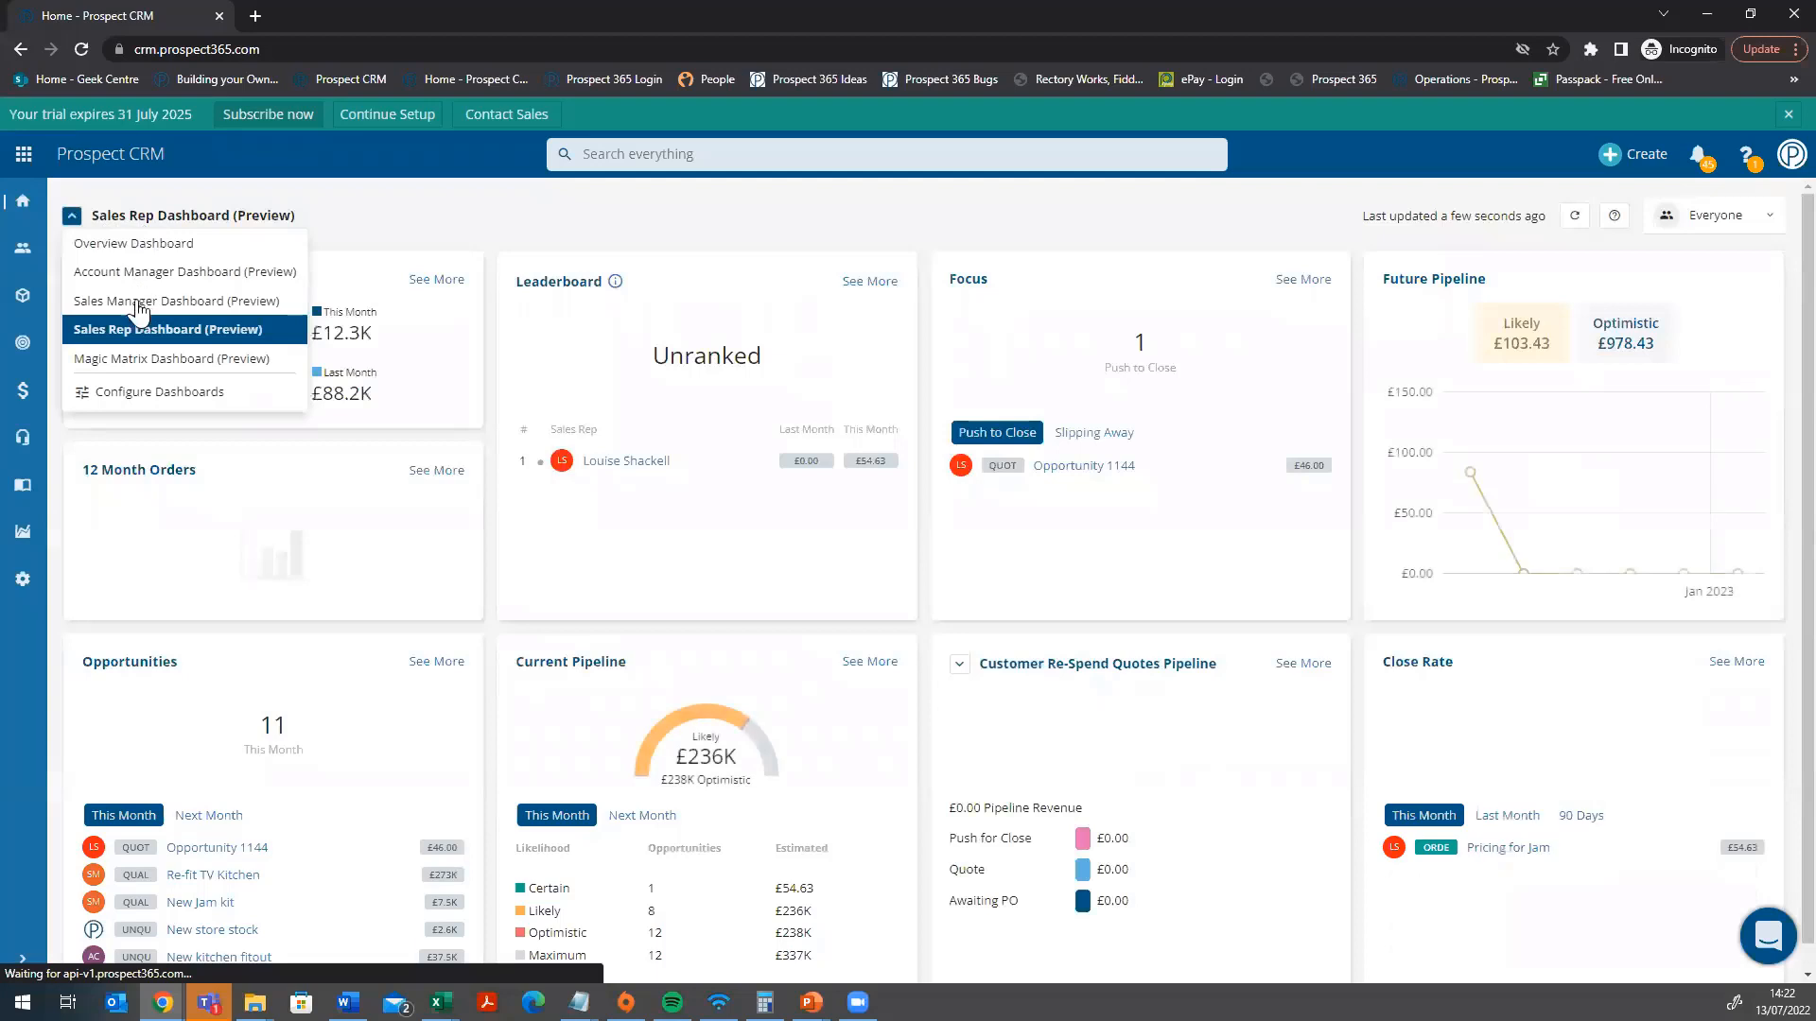
{"action": "left_click", "coordinate": [144, 301]}
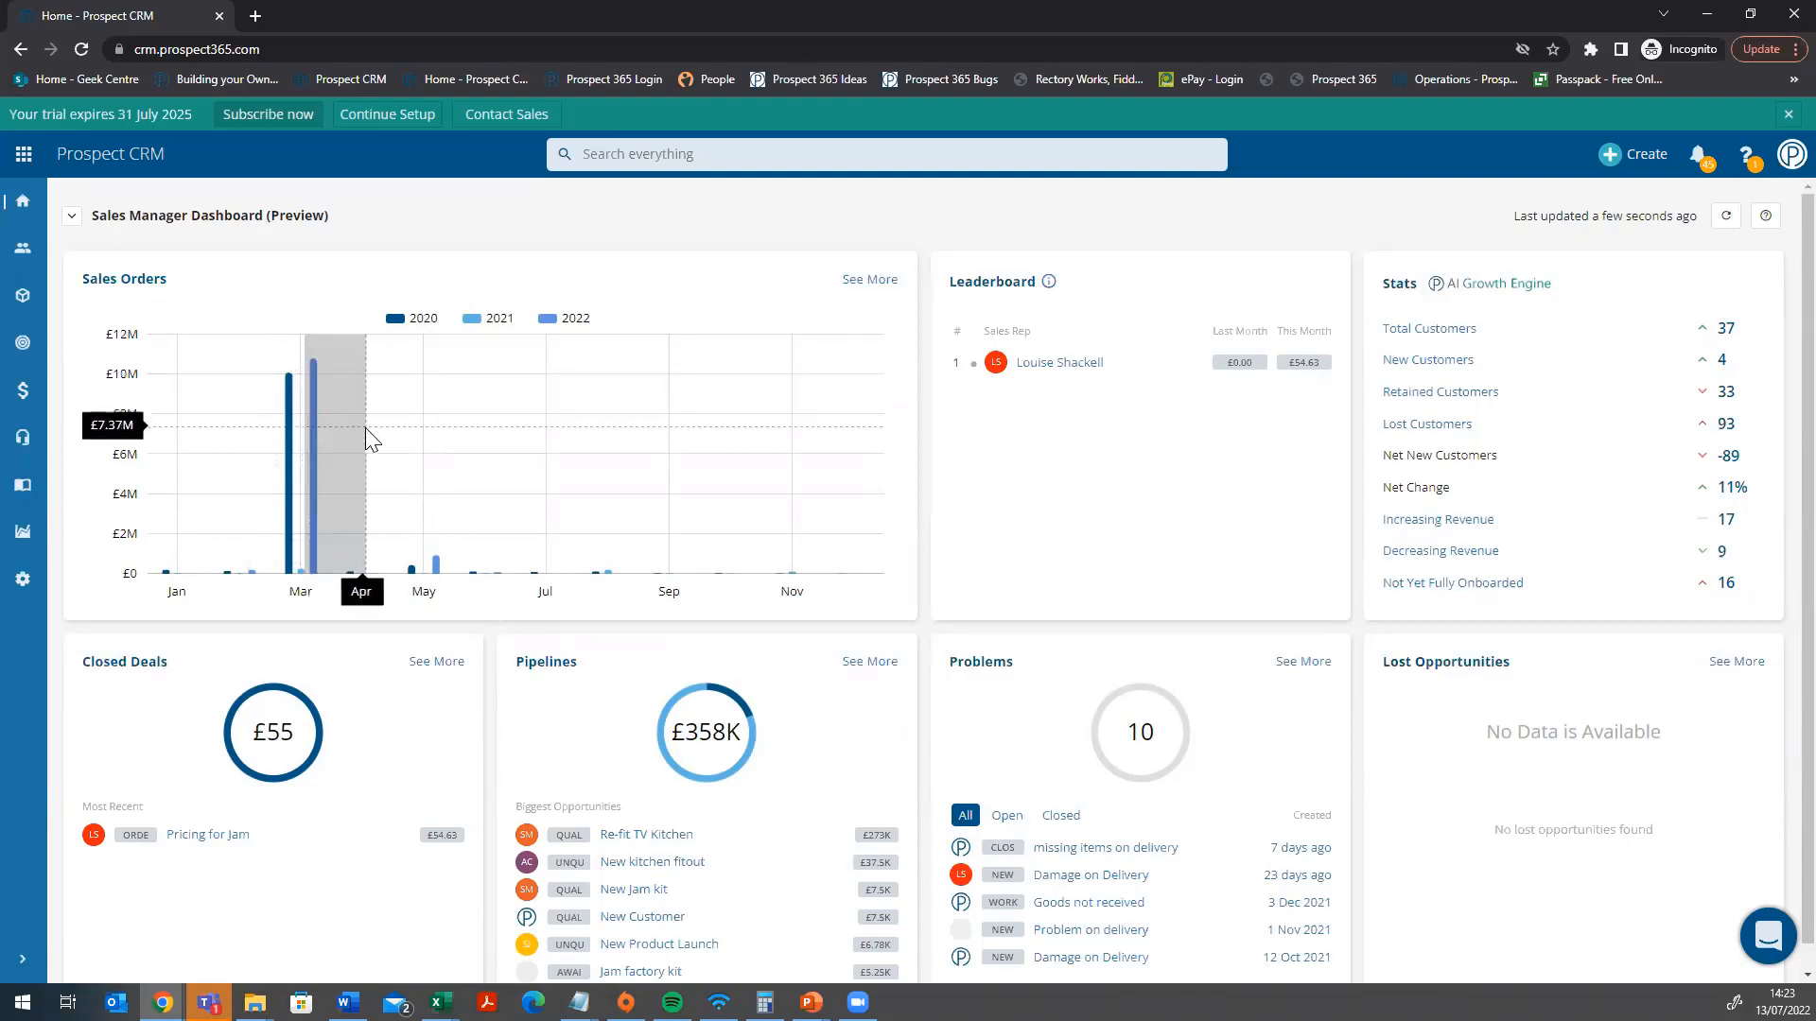
- Zoom the Sales Orders chart to March–April, and open the "missing items on delivery" problem briefly before closing it
{"action": "left_click_drag", "start_coordinate": [365, 427], "coordinate": [365, 427]}
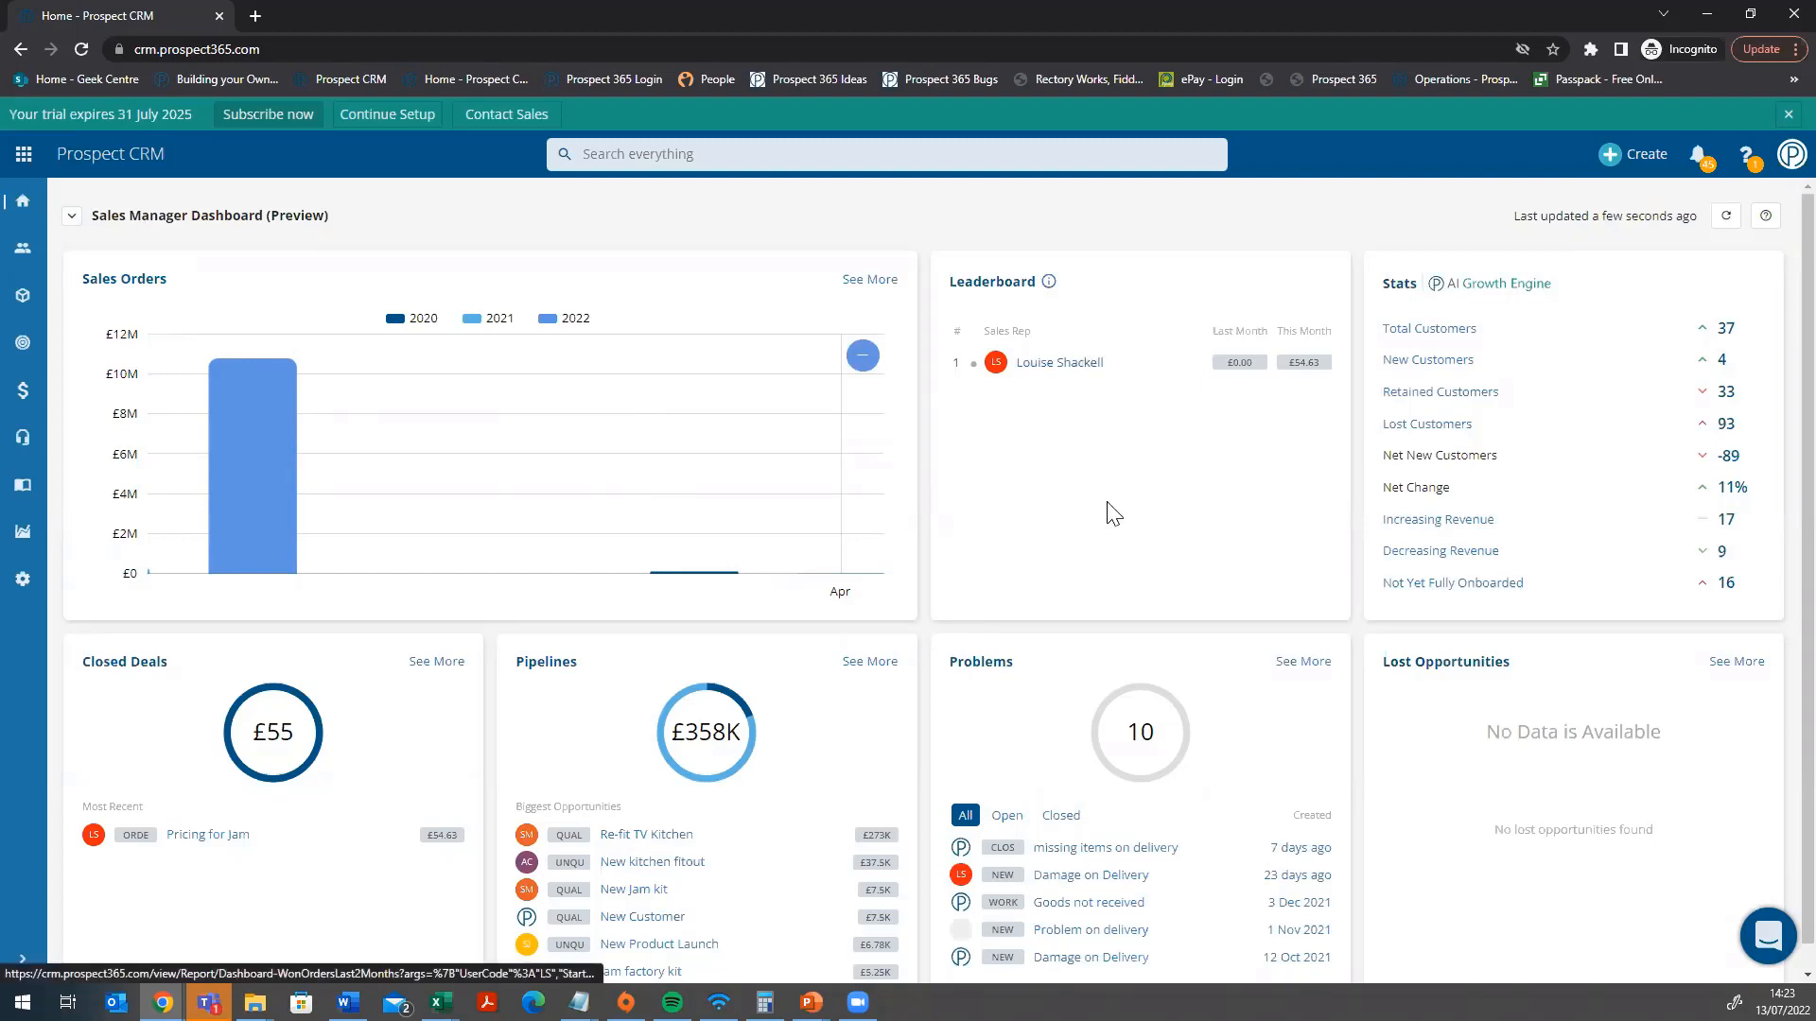
{"action": "left_click", "coordinate": [1105, 849]}
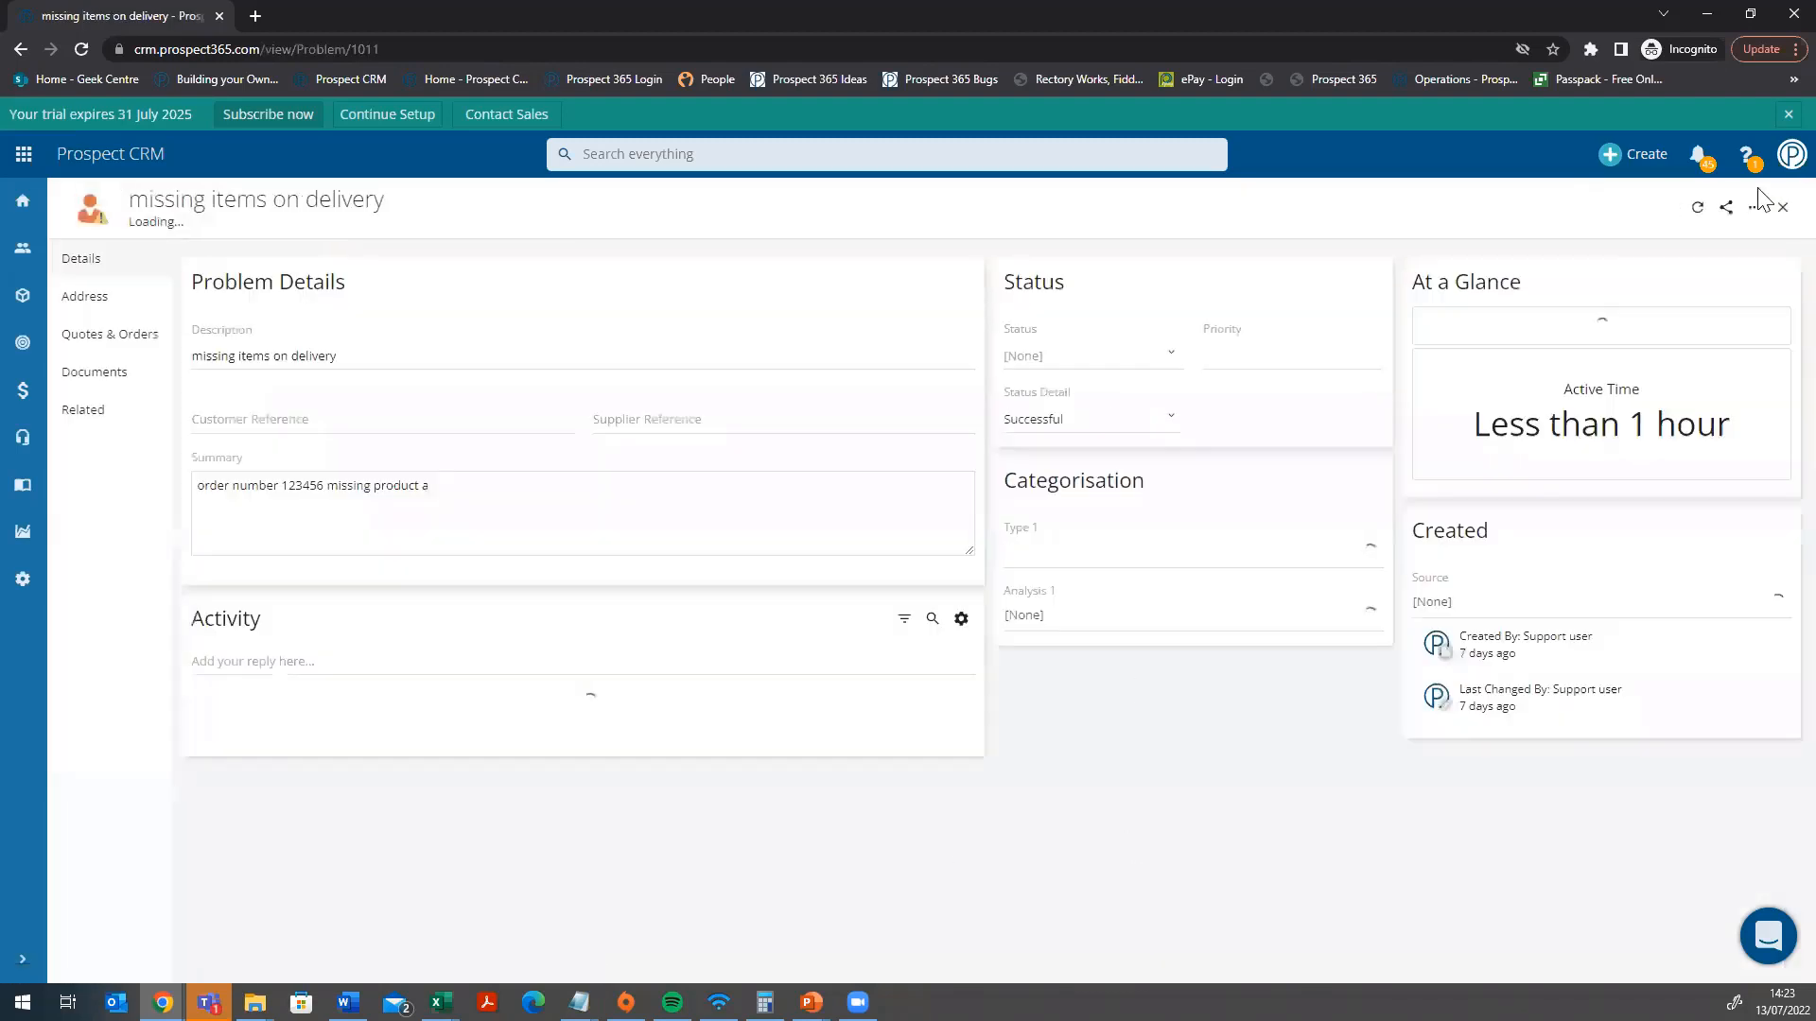
{"action": "left_click", "coordinate": [1783, 206]}
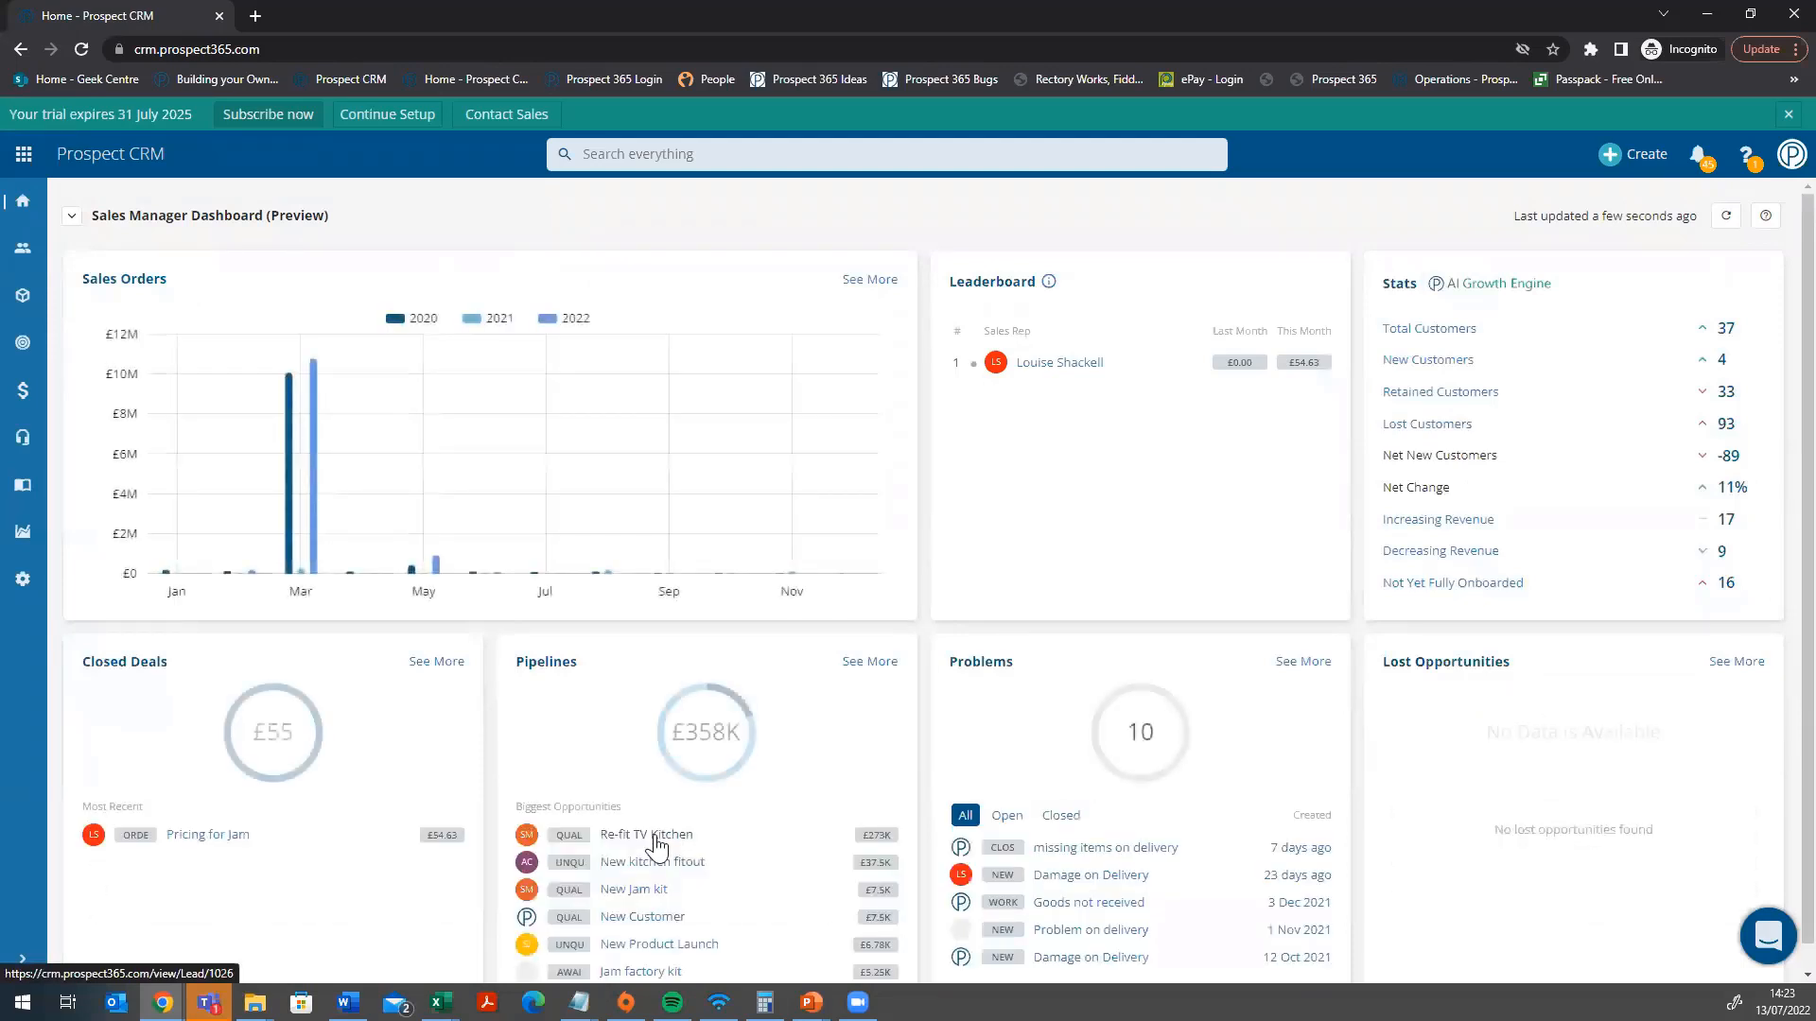
- Open the Re-fit TV Kitchen opportunity, set its status to Lost and view the available Status Detail reasons
{"action": "left_click", "coordinate": [657, 836]}
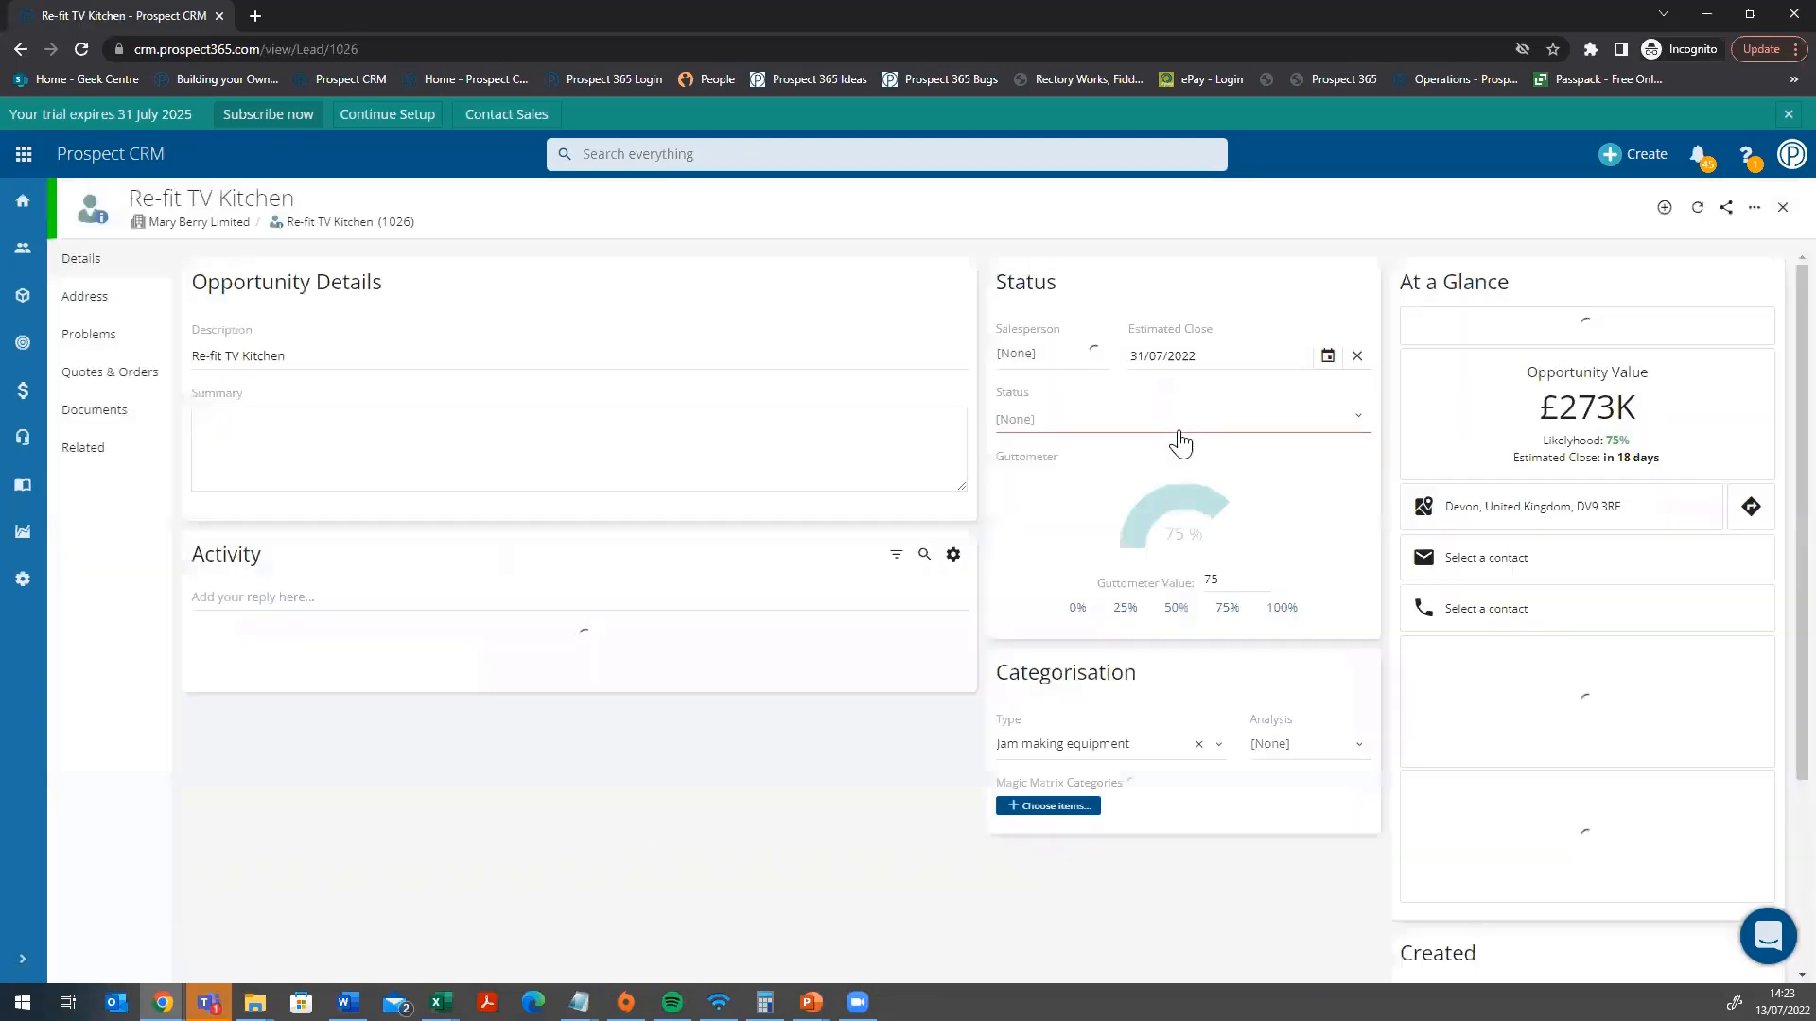
{"action": "left_click", "coordinate": [1147, 477]}
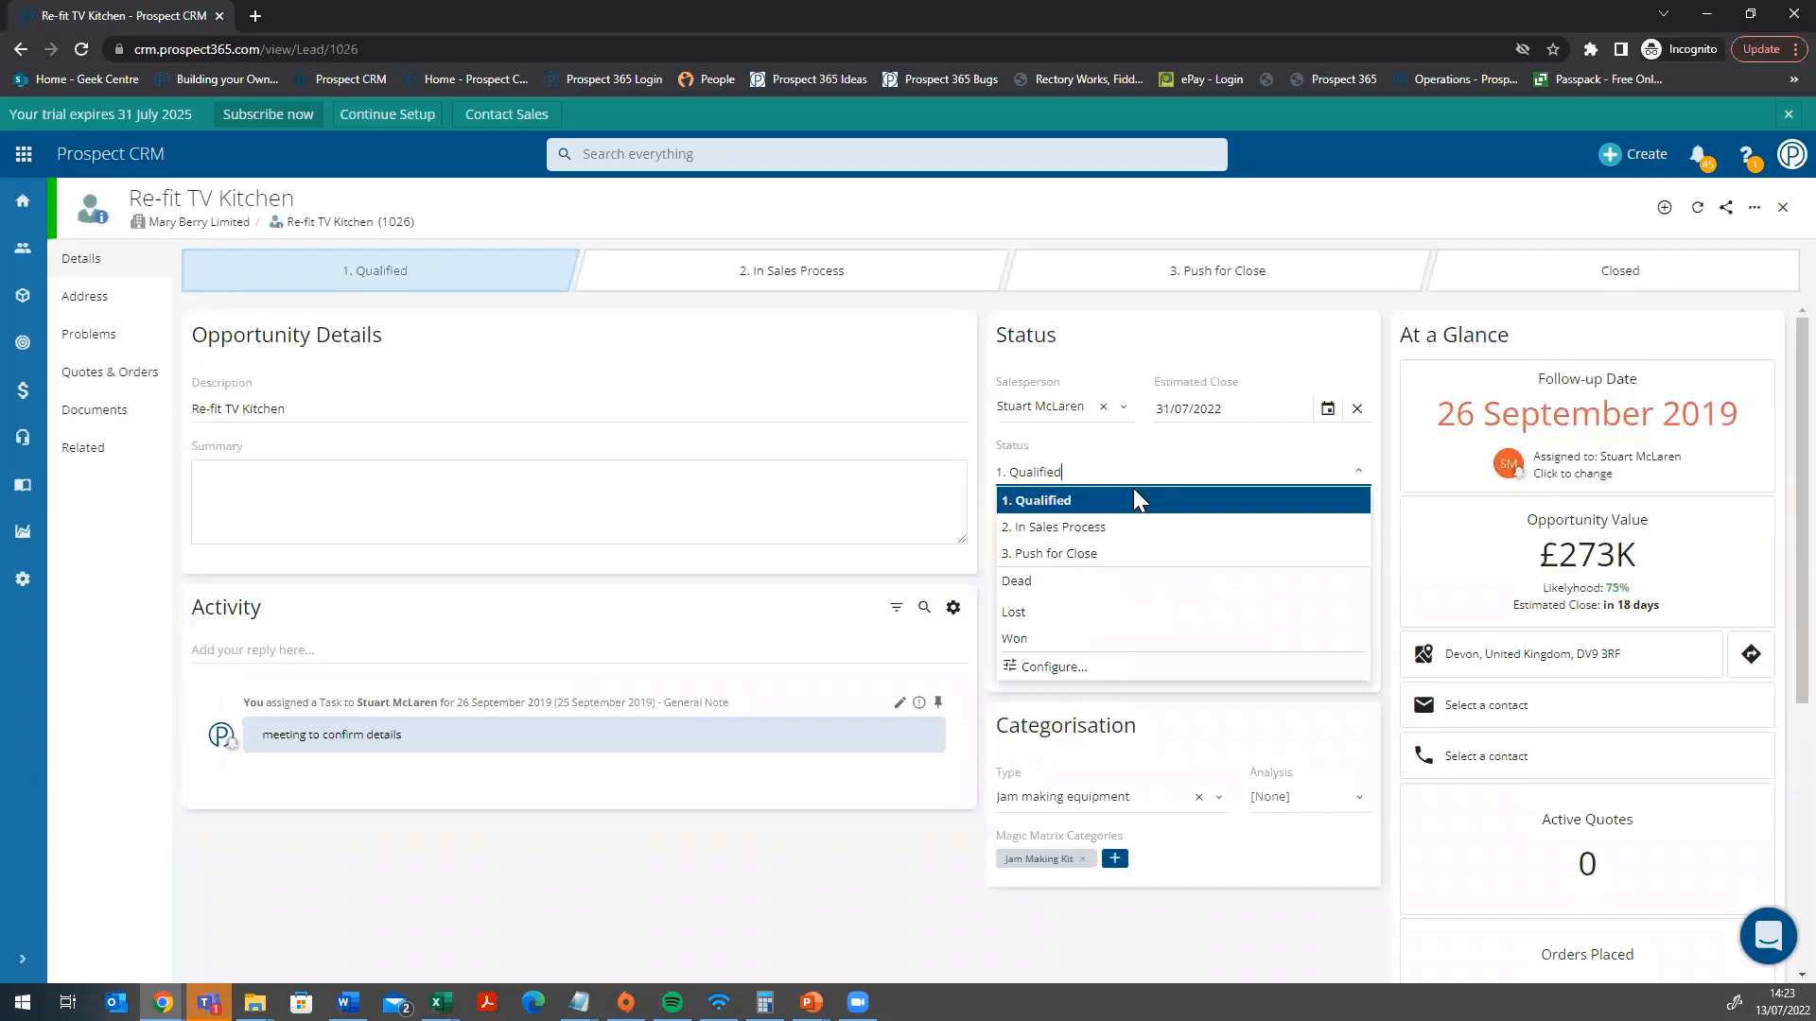
{"action": "left_click", "coordinate": [1047, 613]}
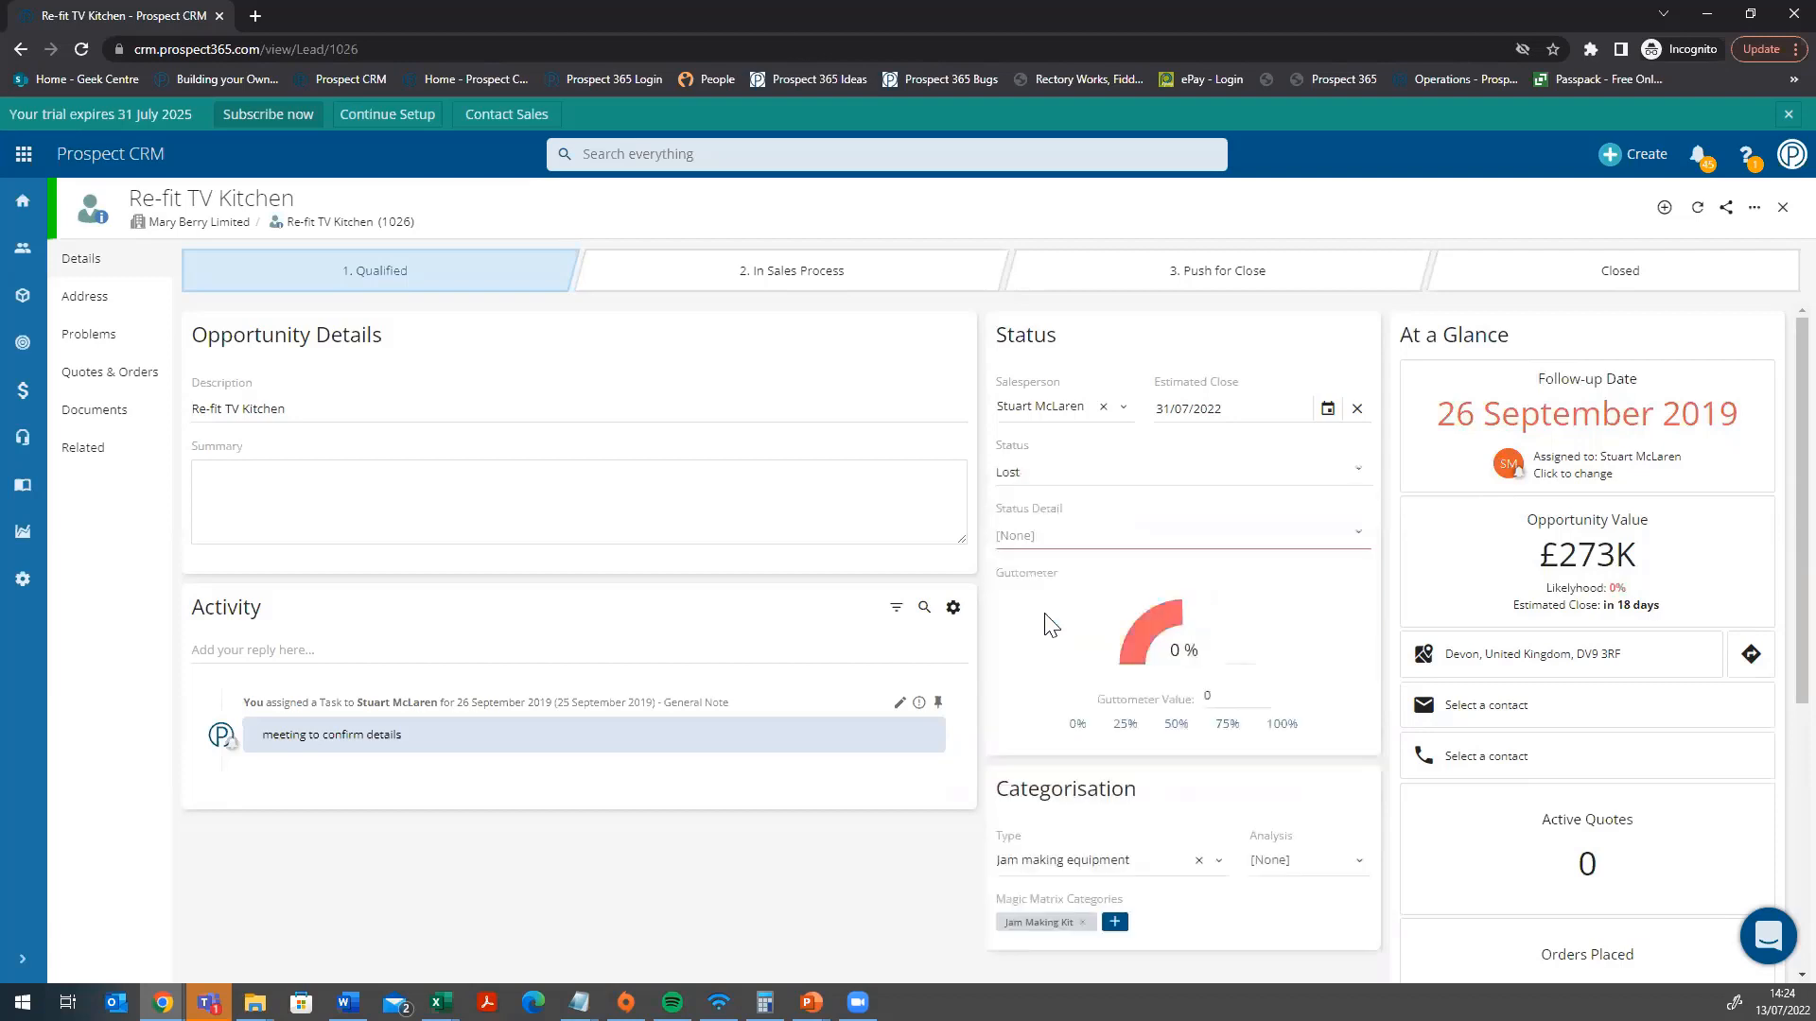
{"action": "left_click", "coordinate": [1033, 535]}
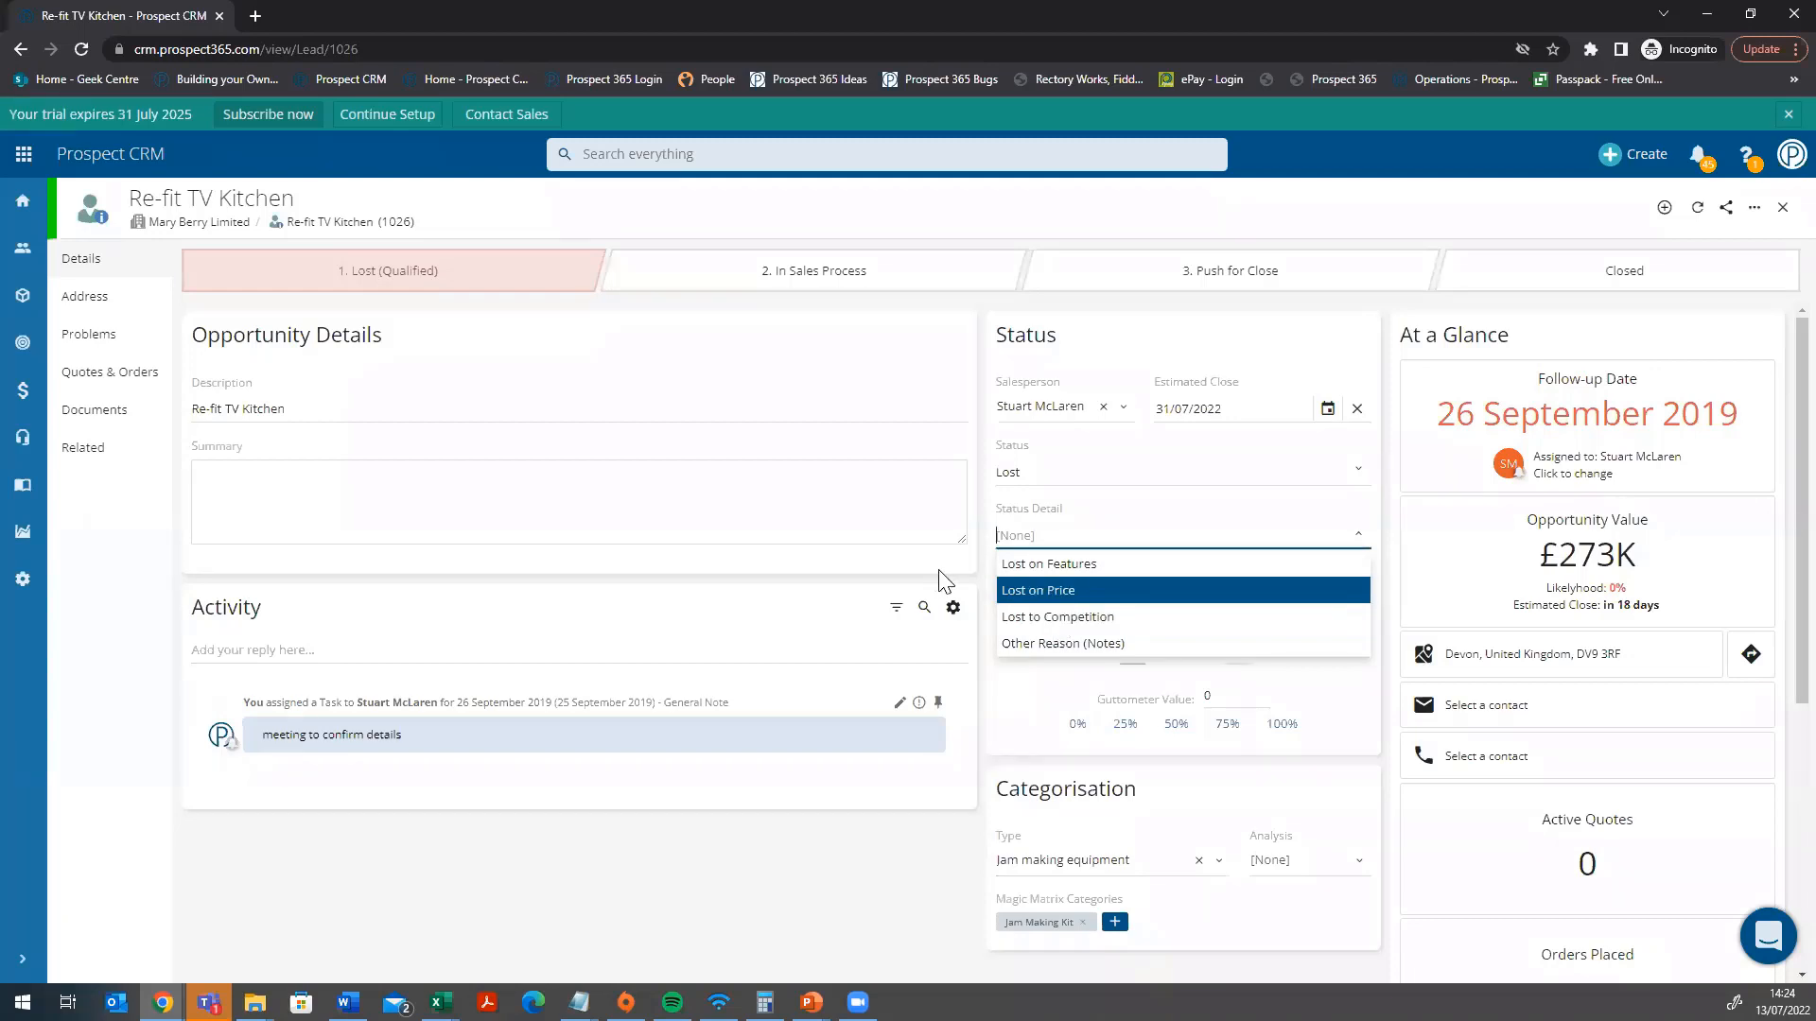
{"action": "left_click", "coordinate": [979, 583]}
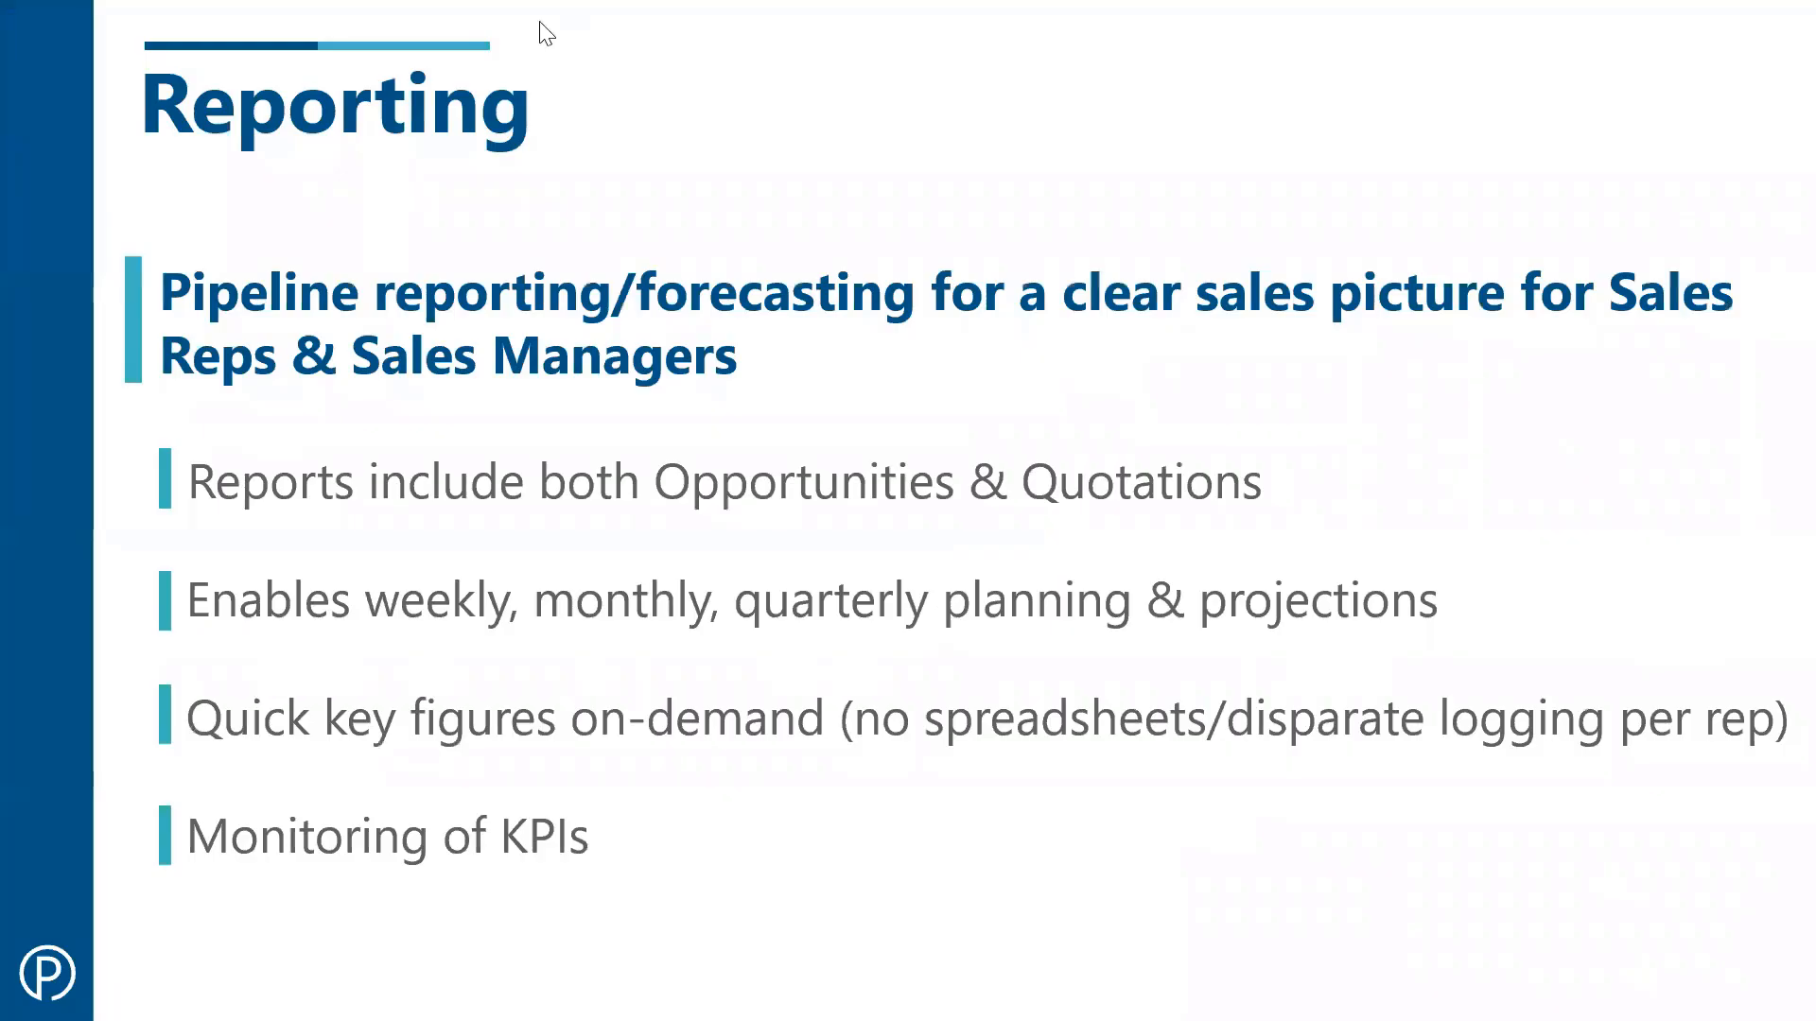
{"action": "left_click", "coordinate": [887, 295]}
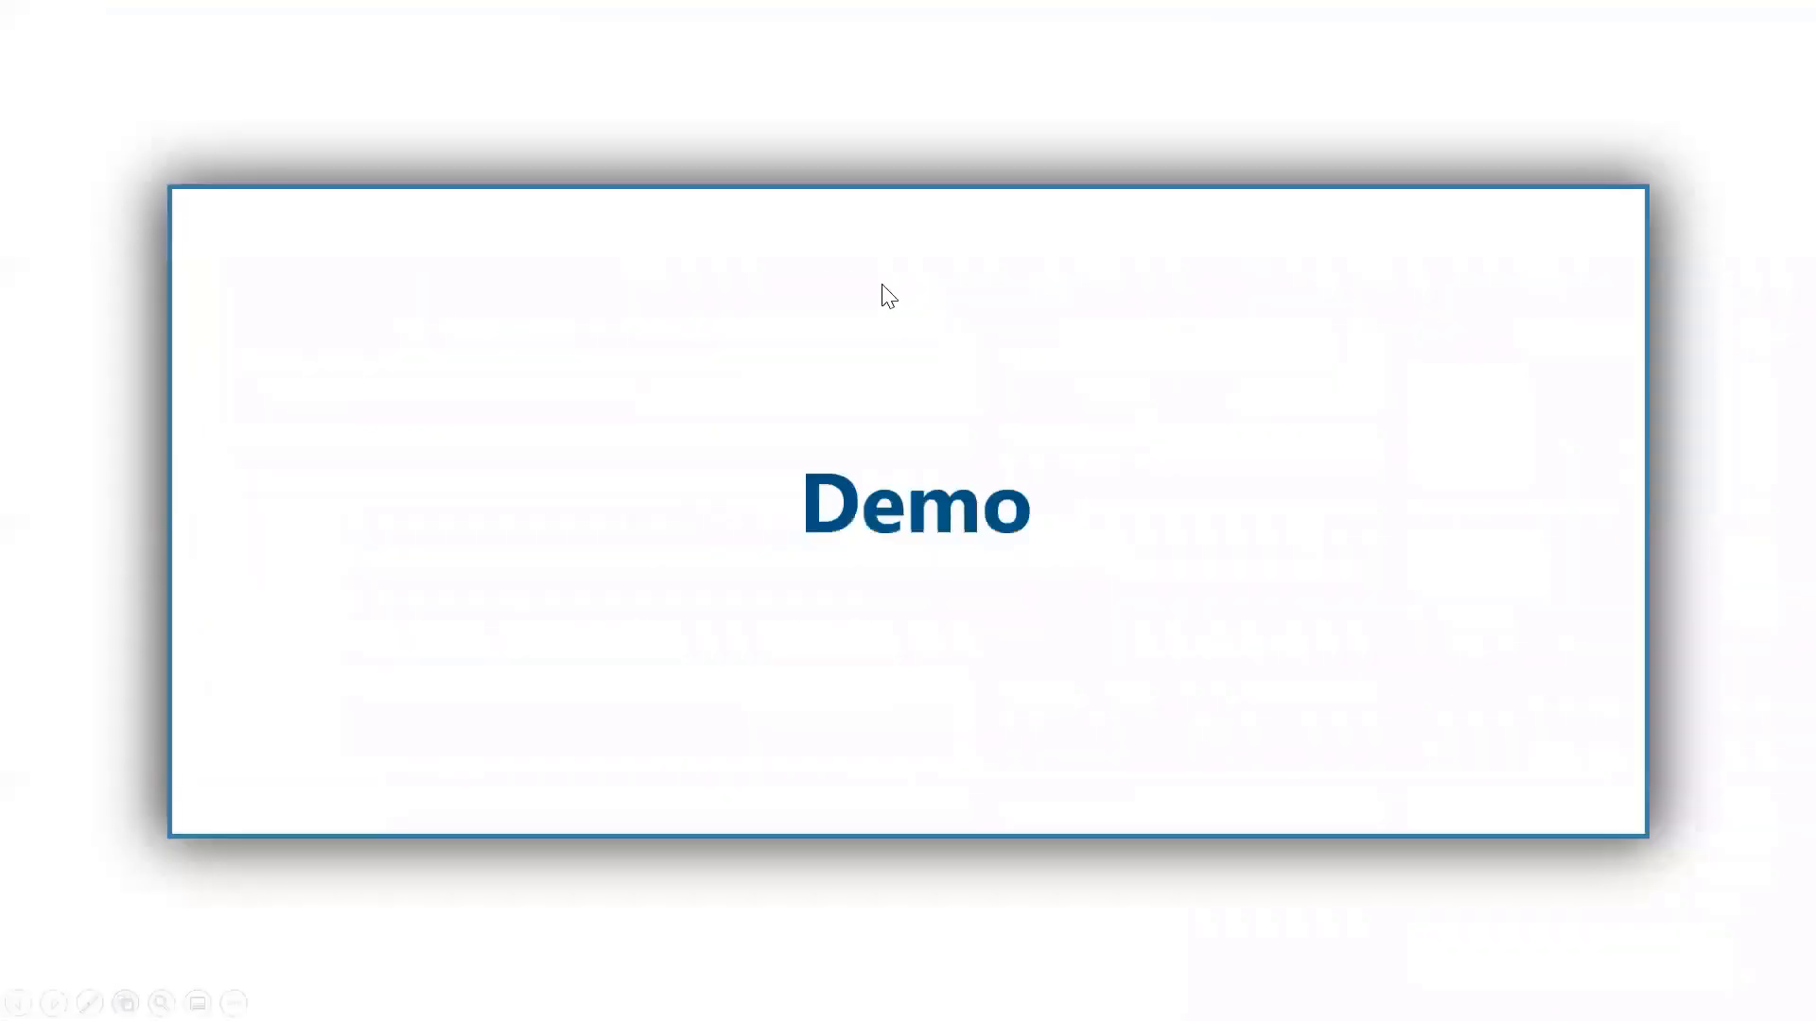
{"action": "left_click", "coordinate": [885, 294]}
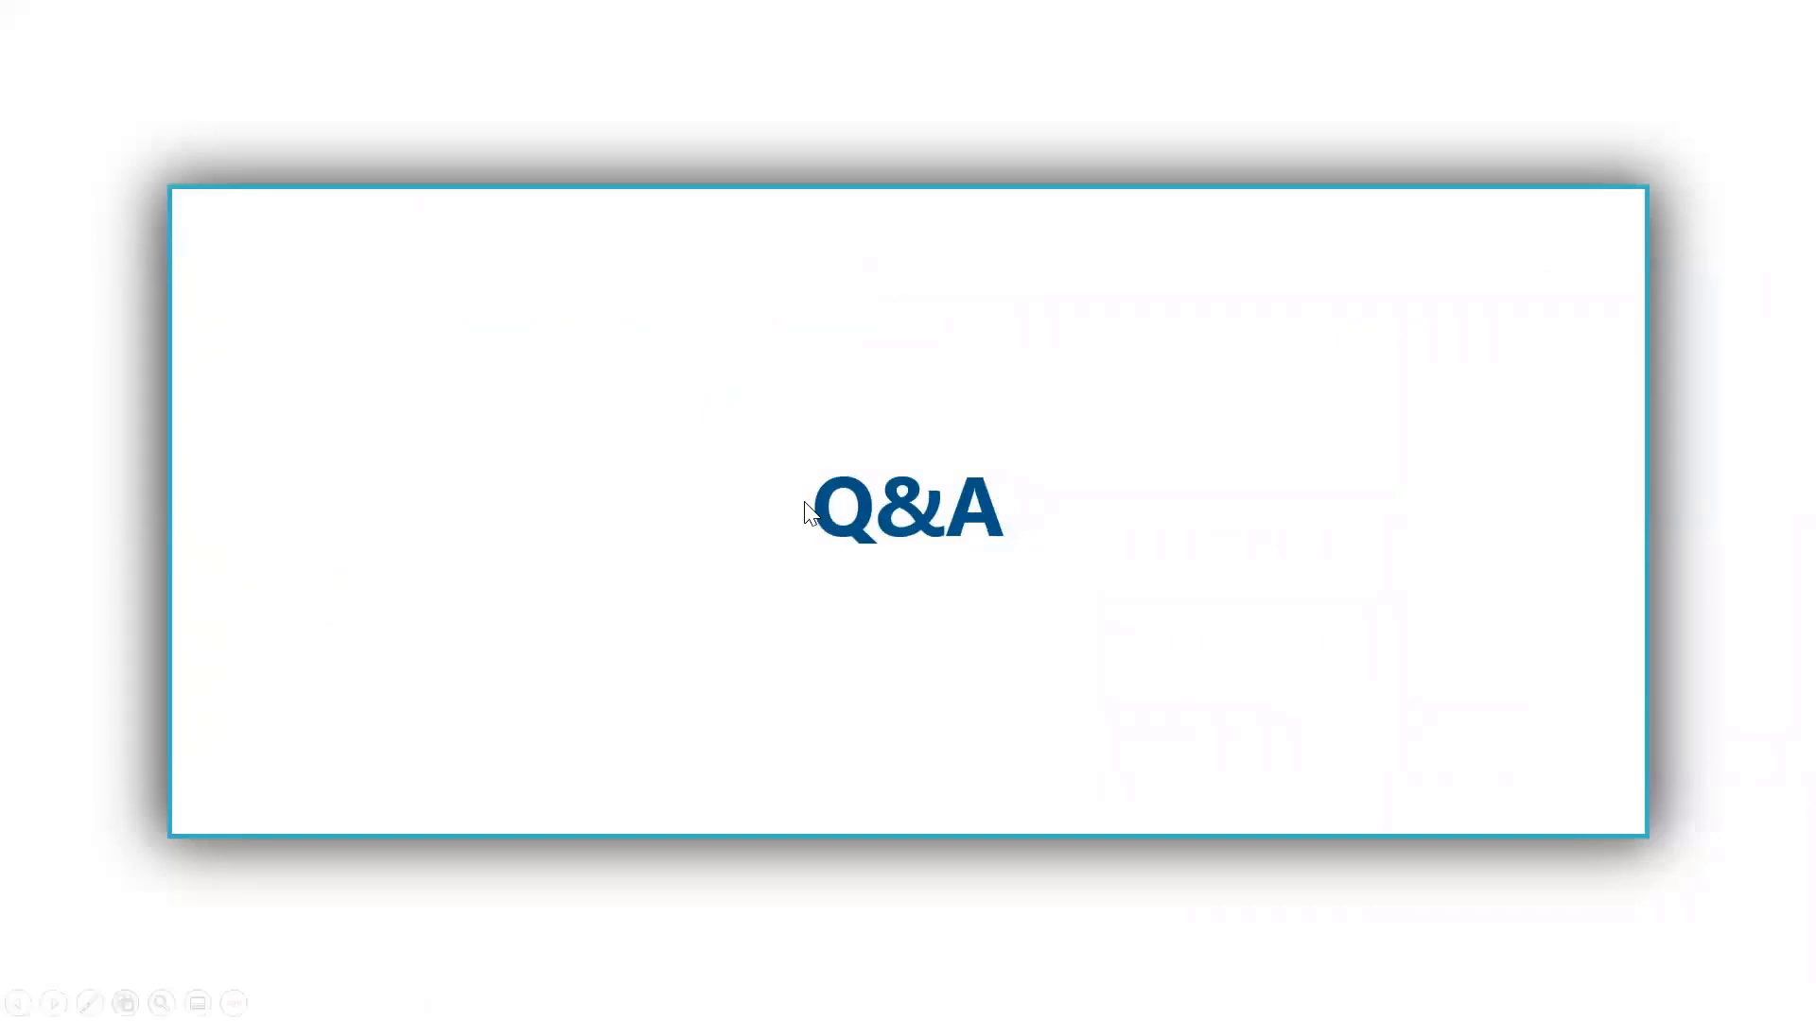